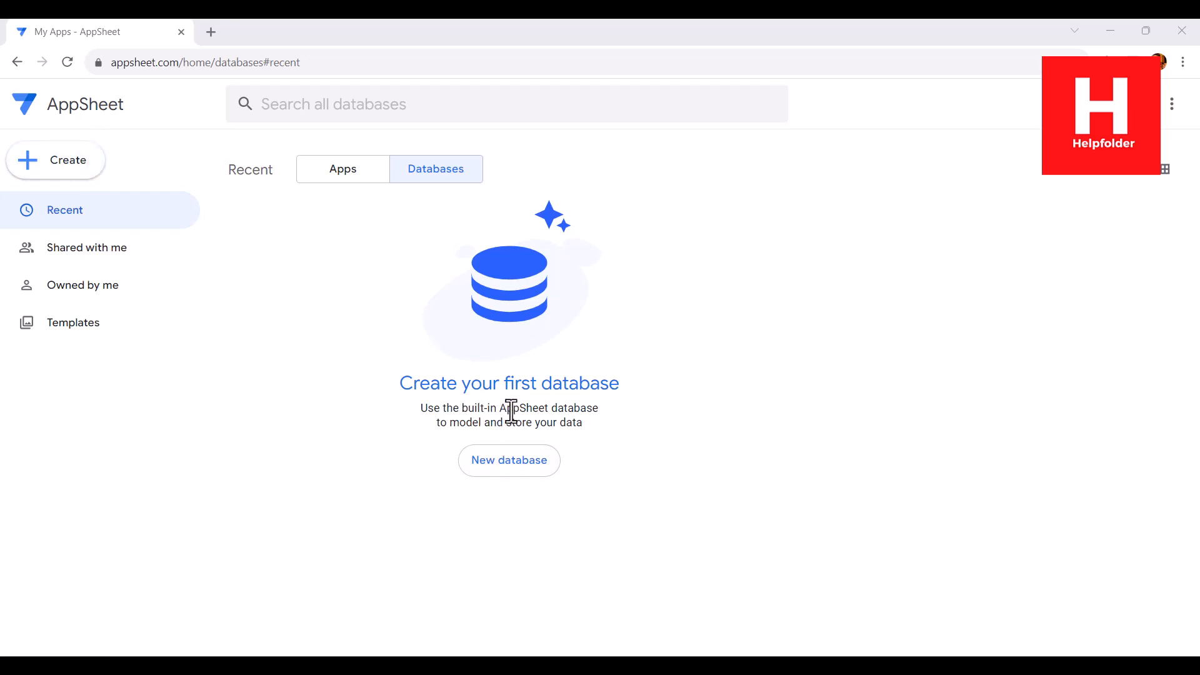
Step: Create a new database from the databases page and switch to its browser tab
left_click_drag(423, 411, 603, 422)
left_click(603, 422)
left_click(523, 467)
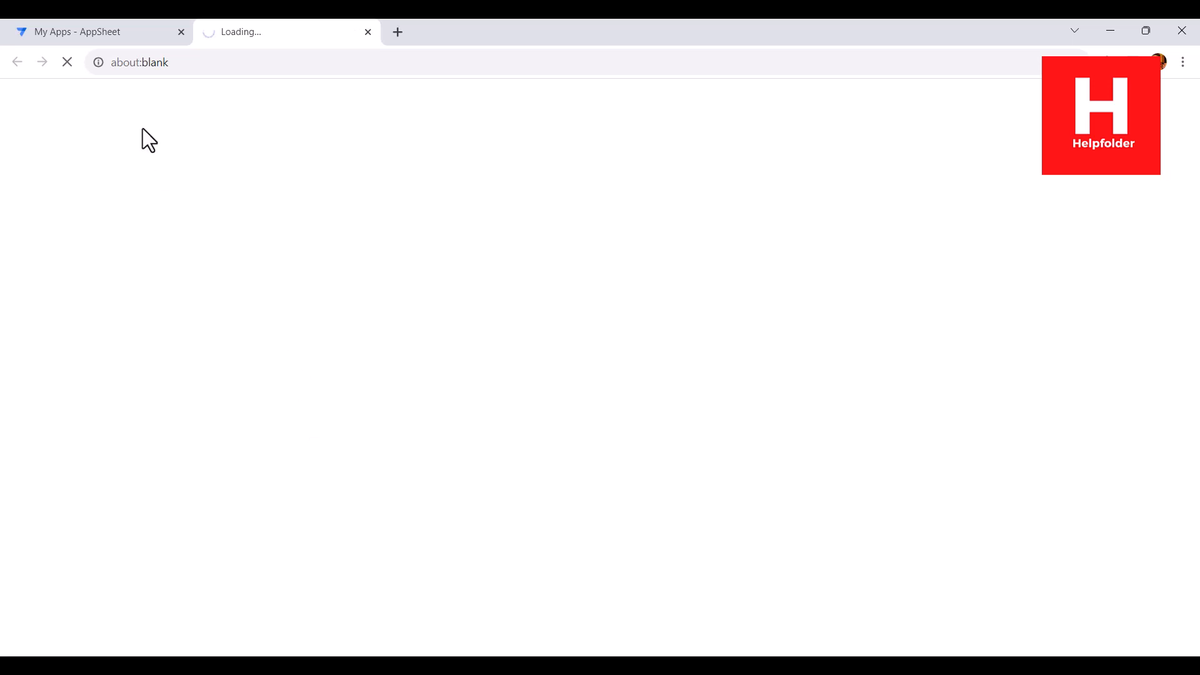
left_click(143, 26)
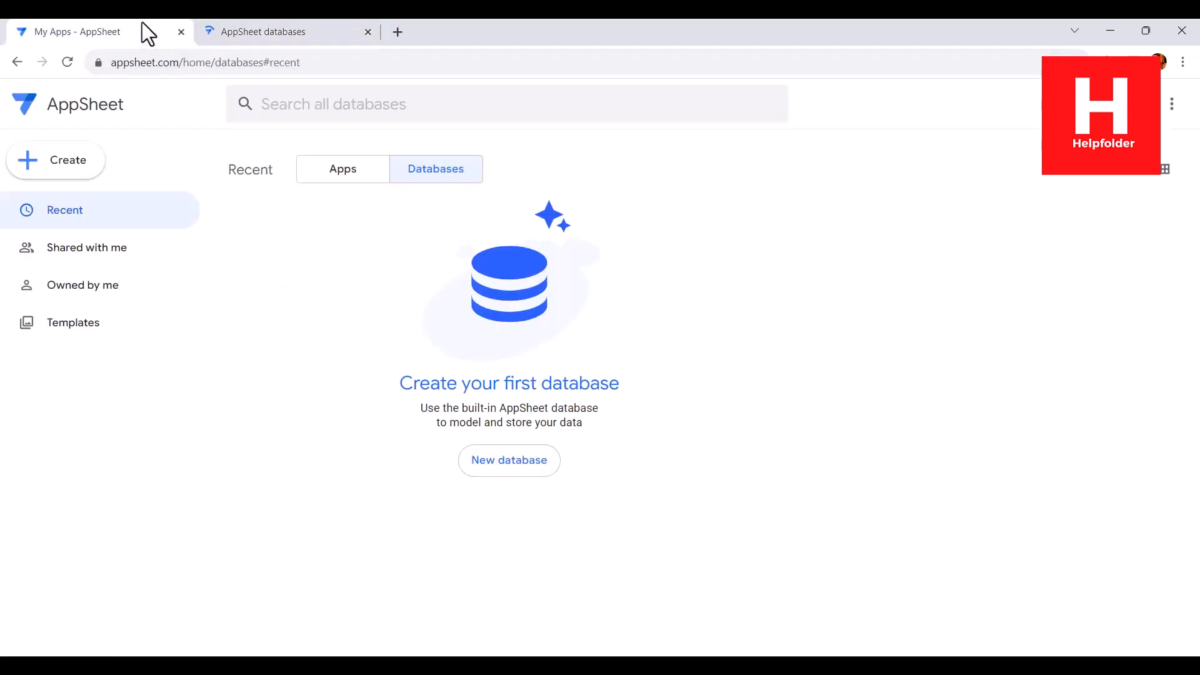
left_click(250, 22)
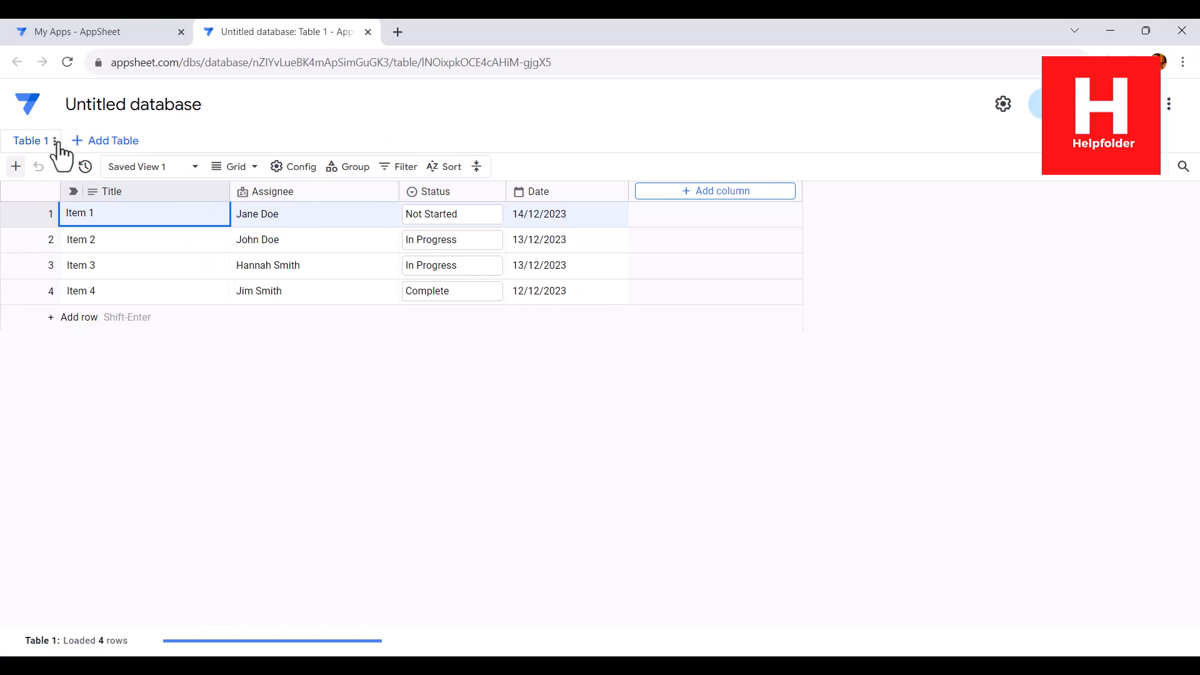
Step: Close Table 1 and add a new blank table to the database
left_click(56, 141)
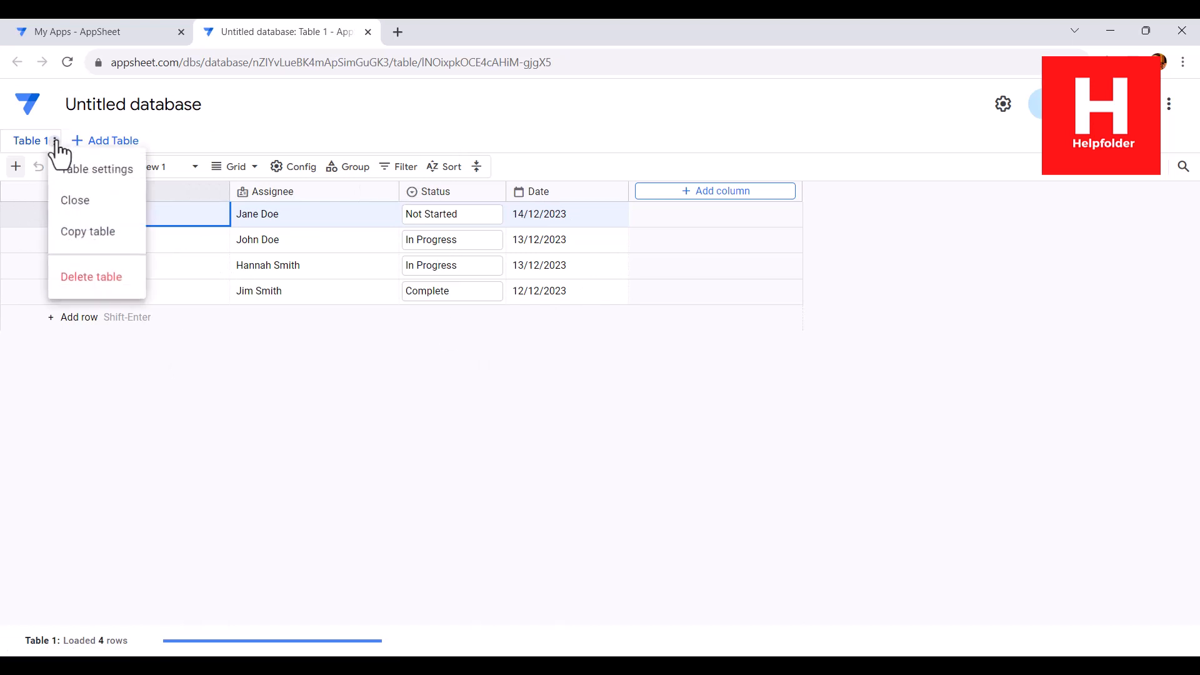
left_click(74, 201)
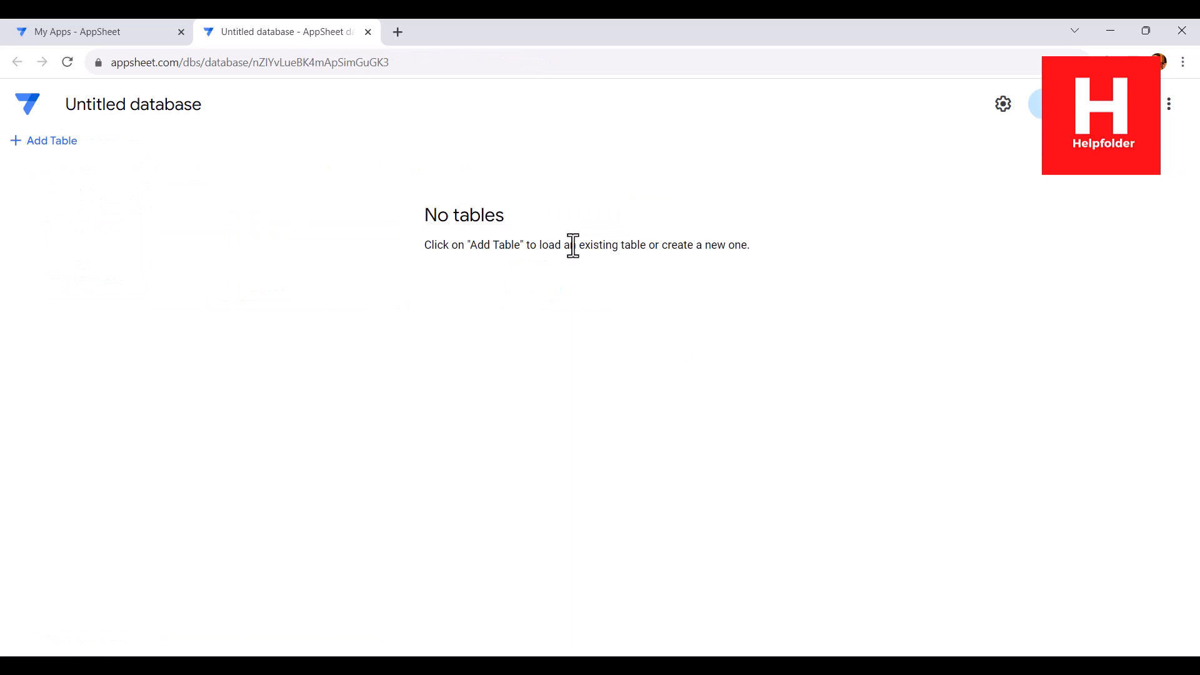
left_click(29, 142)
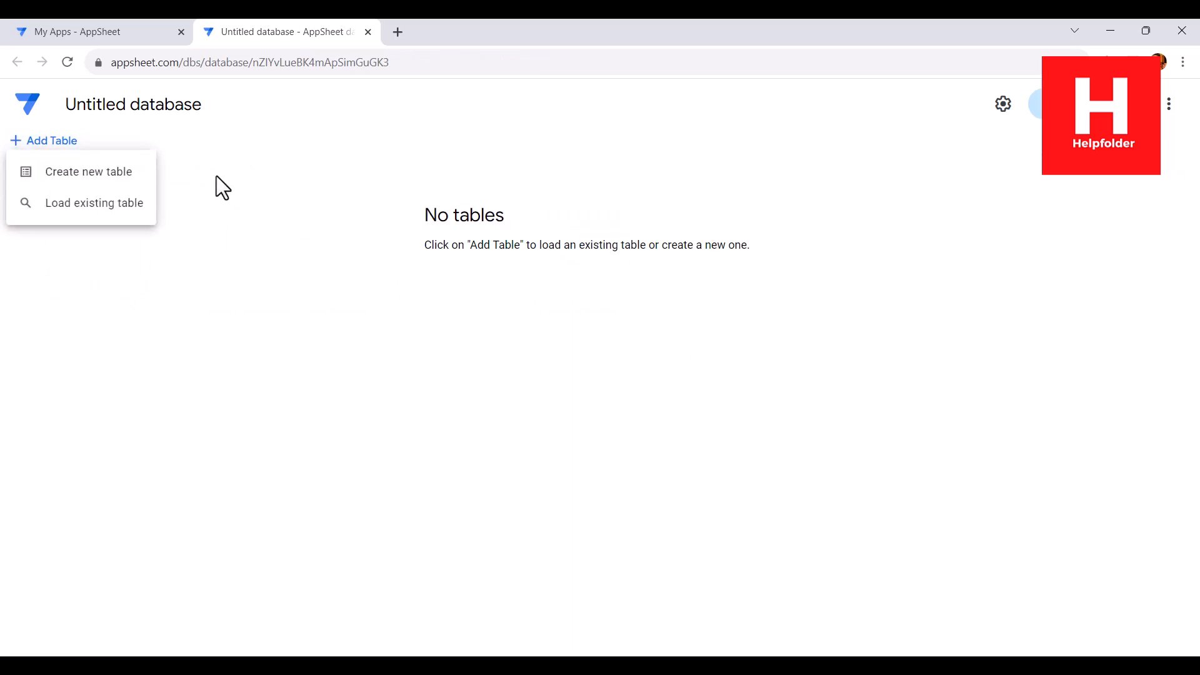
left_click(257, 179)
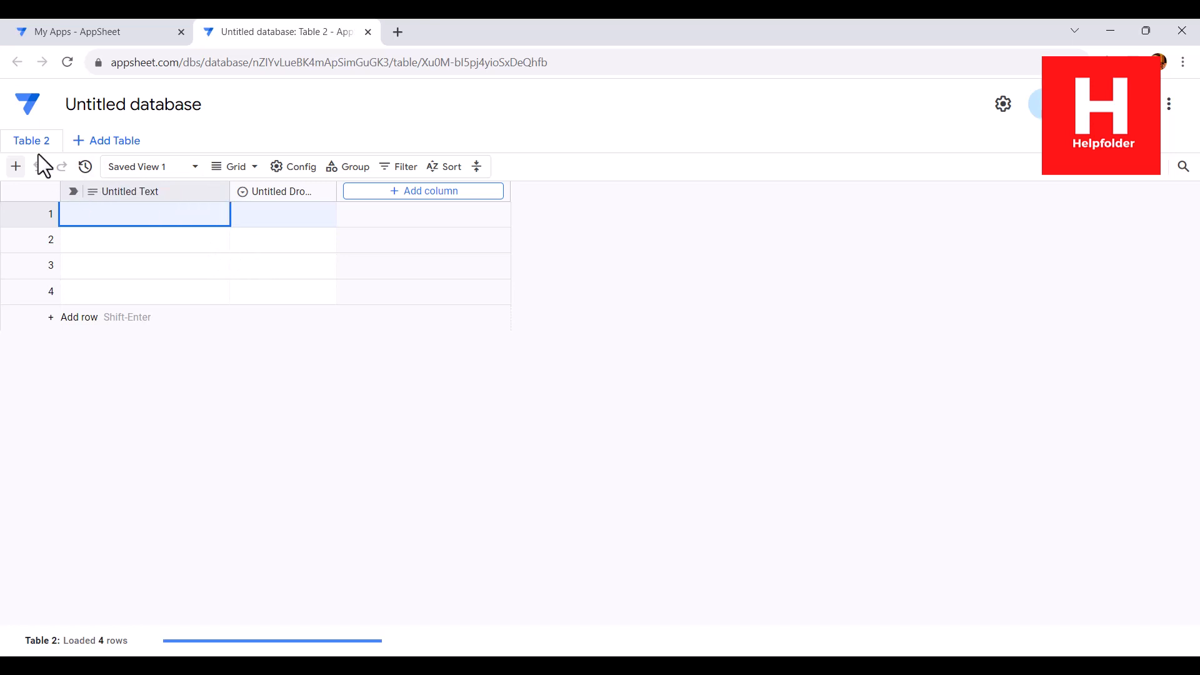
Step: Rename the new table as "Sales" in its table settings and save the change
left_click(56, 141)
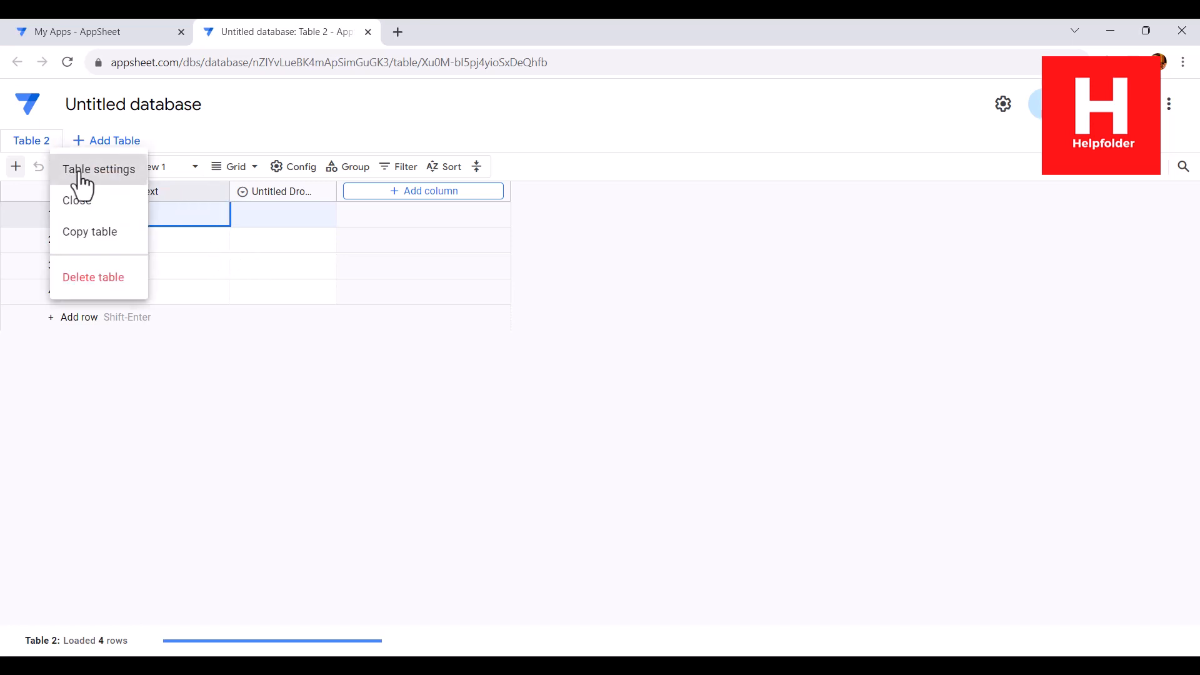
left_click(80, 174)
left_click_drag(424, 256, 328, 250)
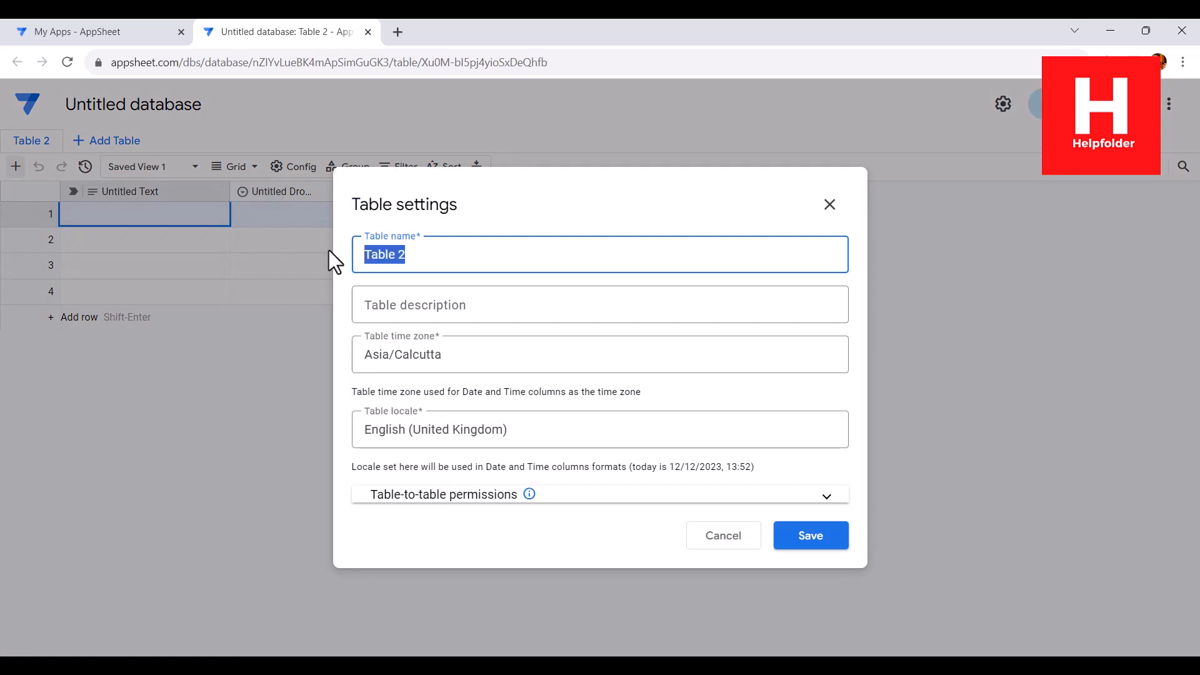
type("Sales")
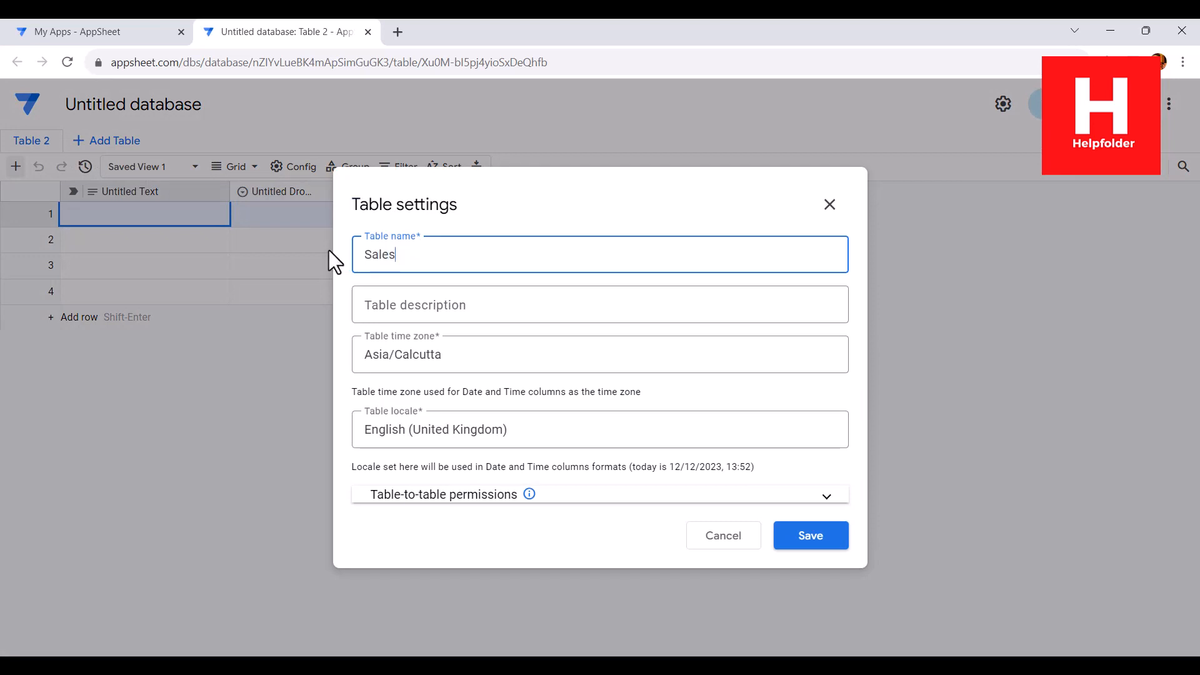
left_click(806, 536)
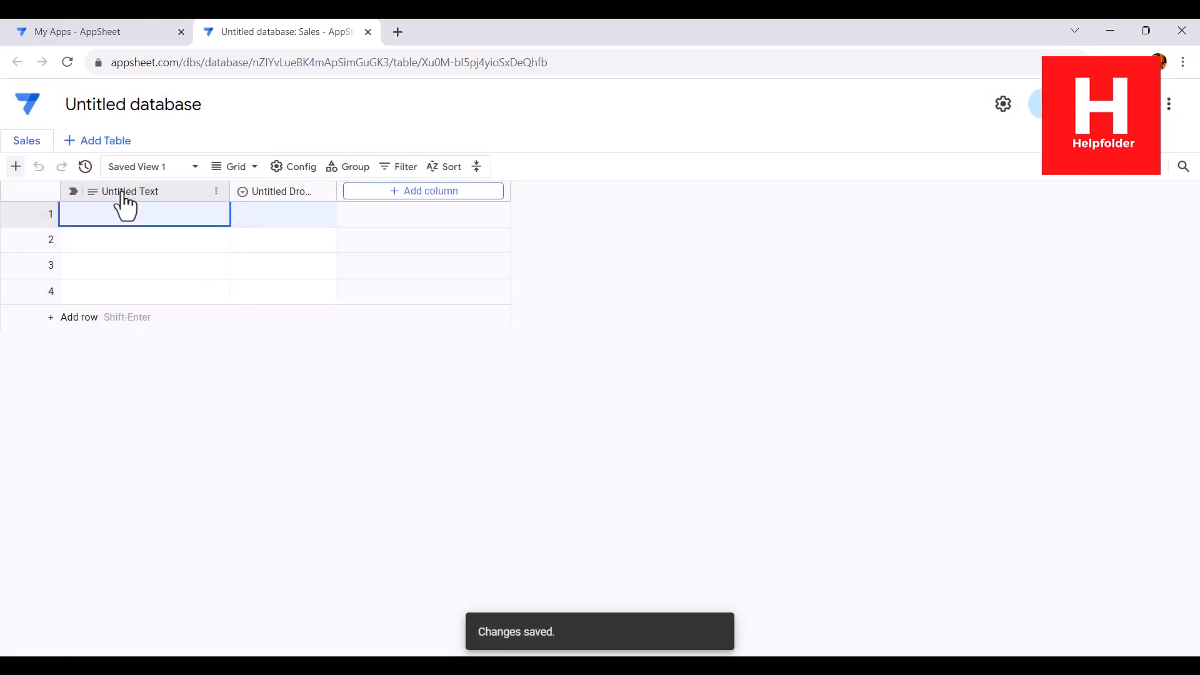
Step: Try to delete the Untitled Text column from the Sales table
left_click(215, 195)
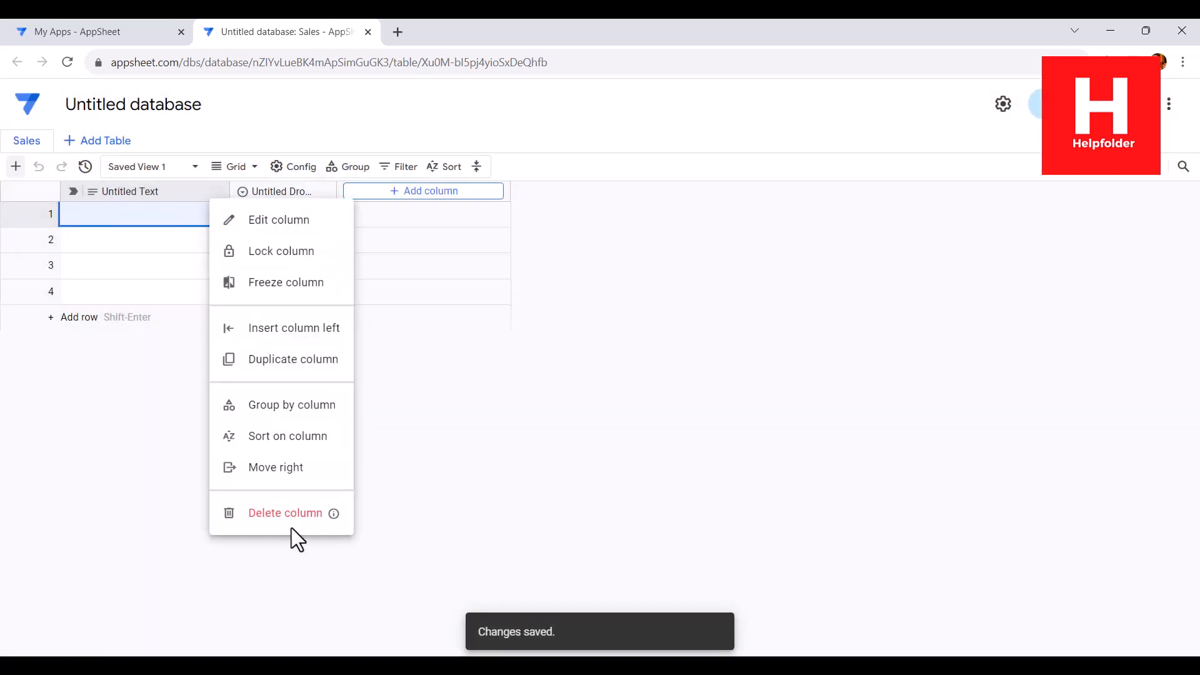
left_click(290, 514)
left_click(794, 397)
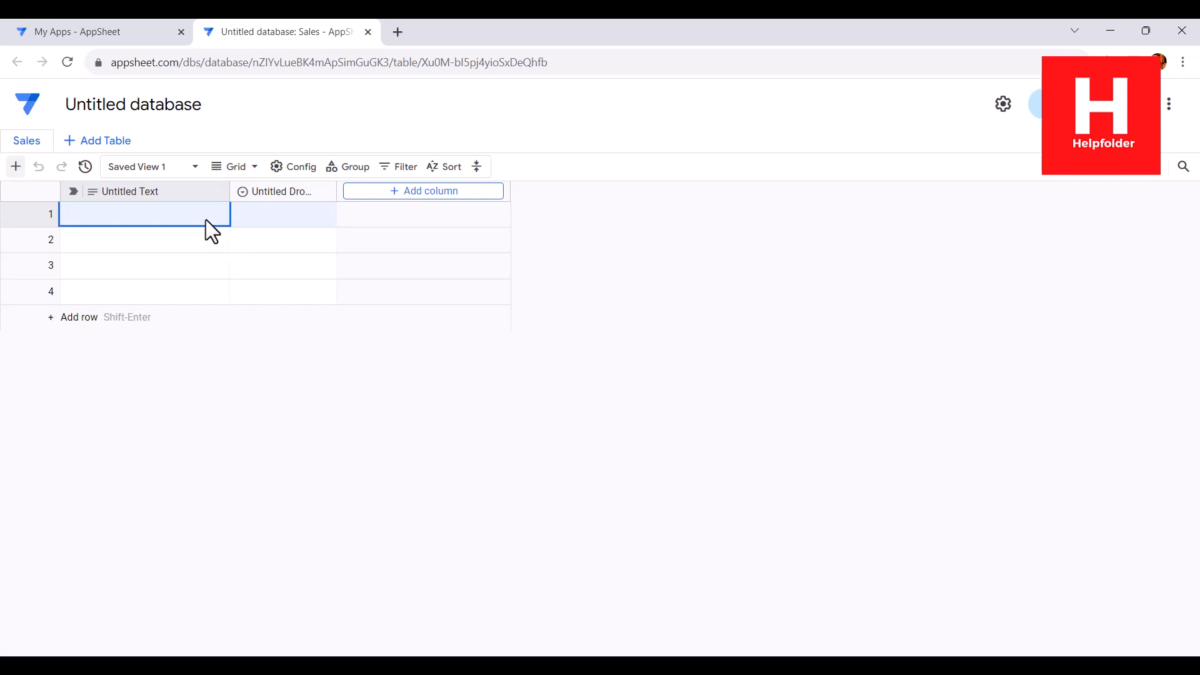
Step: Delete the Untitled Dropdown column from the Sales table
left_click(323, 193)
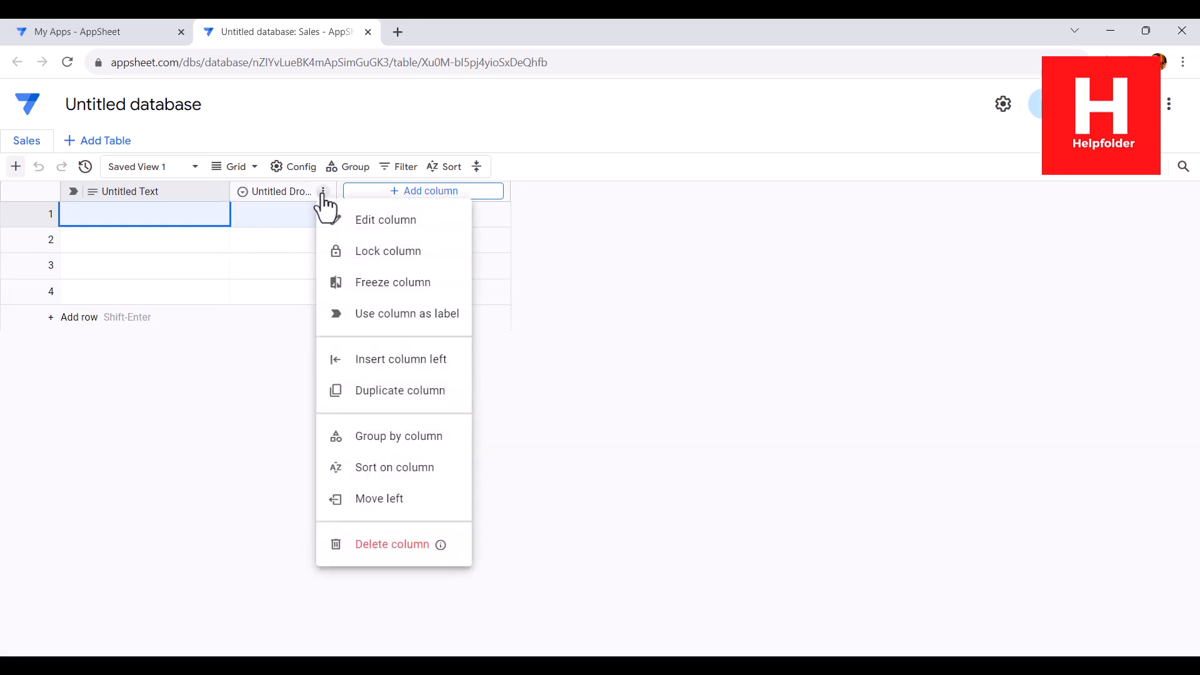
left_click(405, 547)
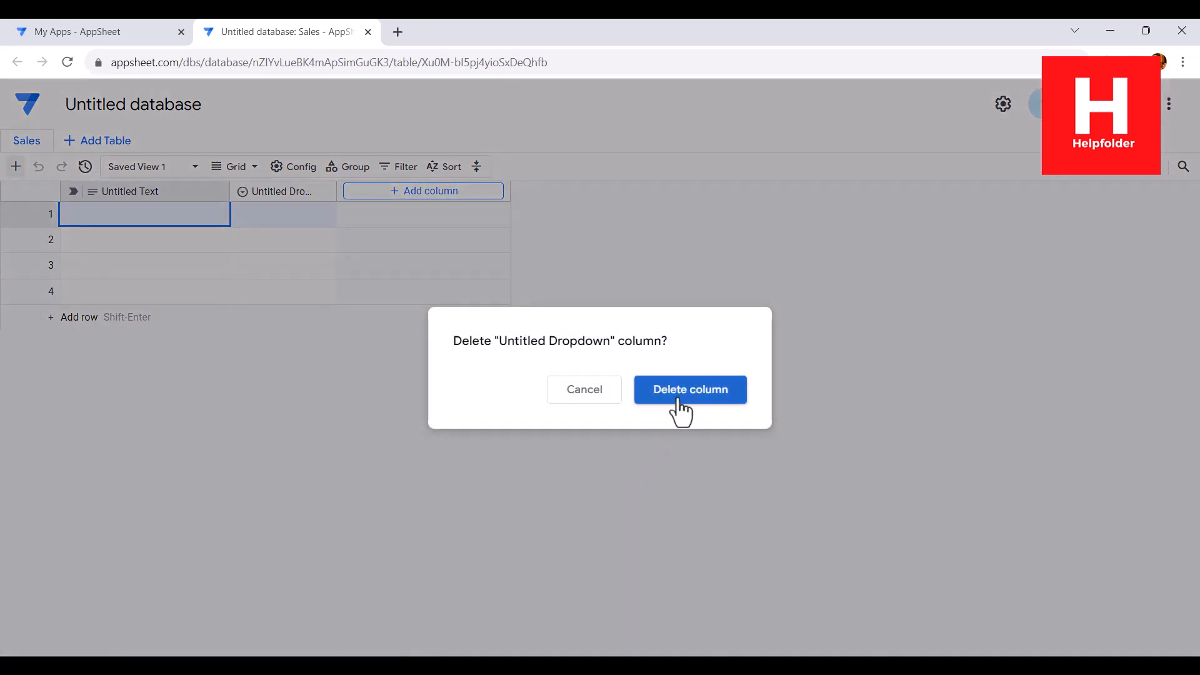
left_click(678, 403)
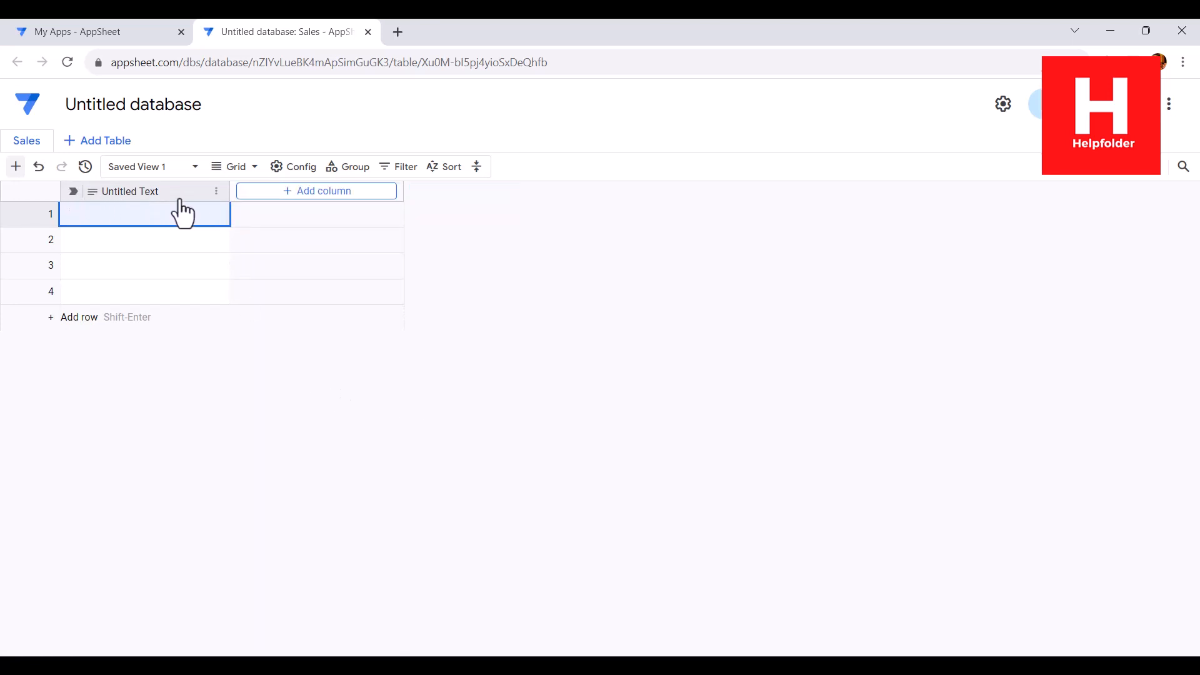
Step: Edit the Untitled Text column, naming it "Prouct" and setting its type to Enum
left_click(216, 192)
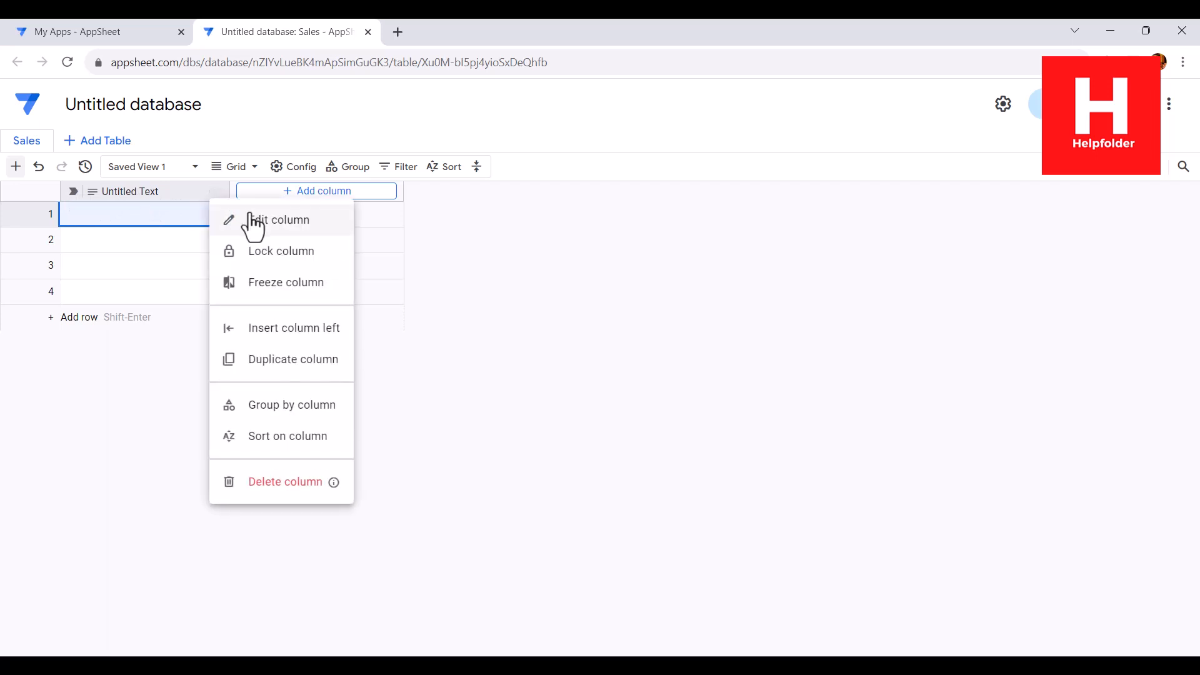
left_click(219, 220)
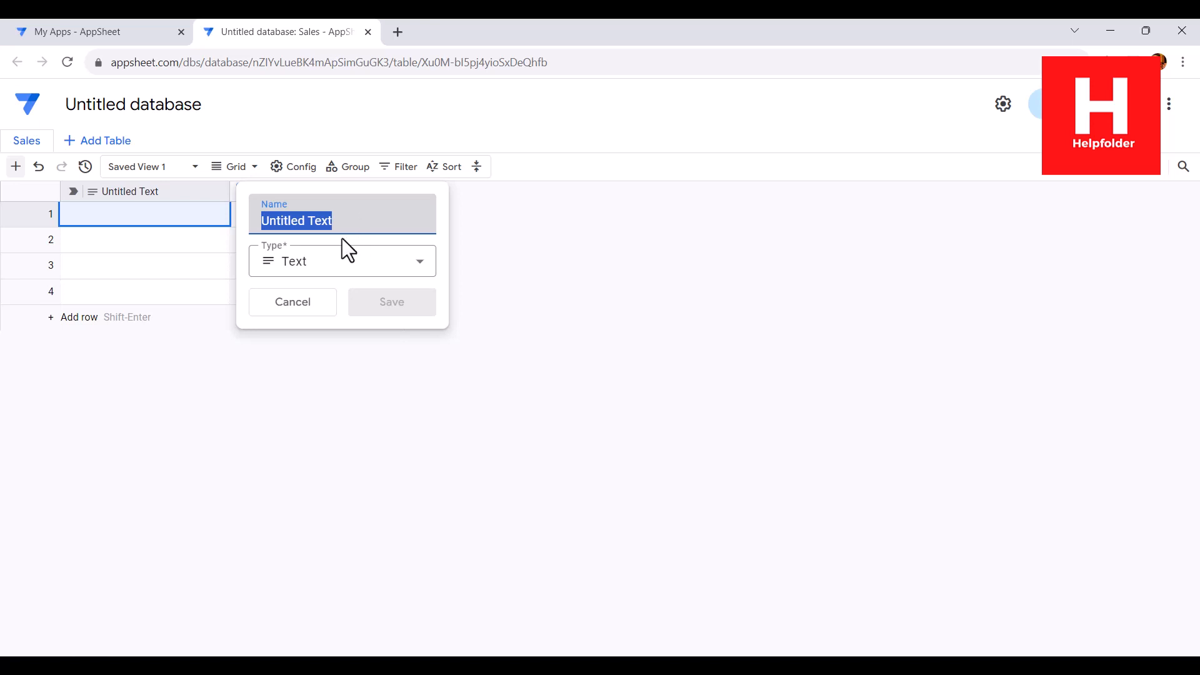
left_click_drag(343, 220, 248, 222)
type("P")
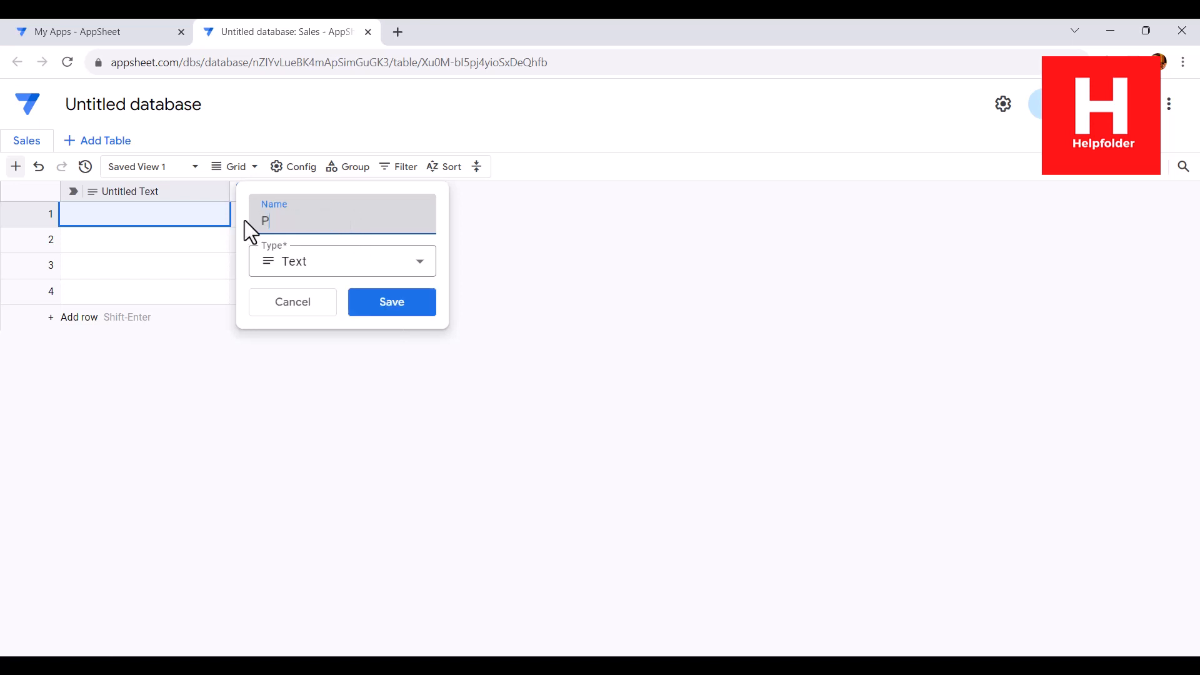
type("rouct")
left_click(322, 266)
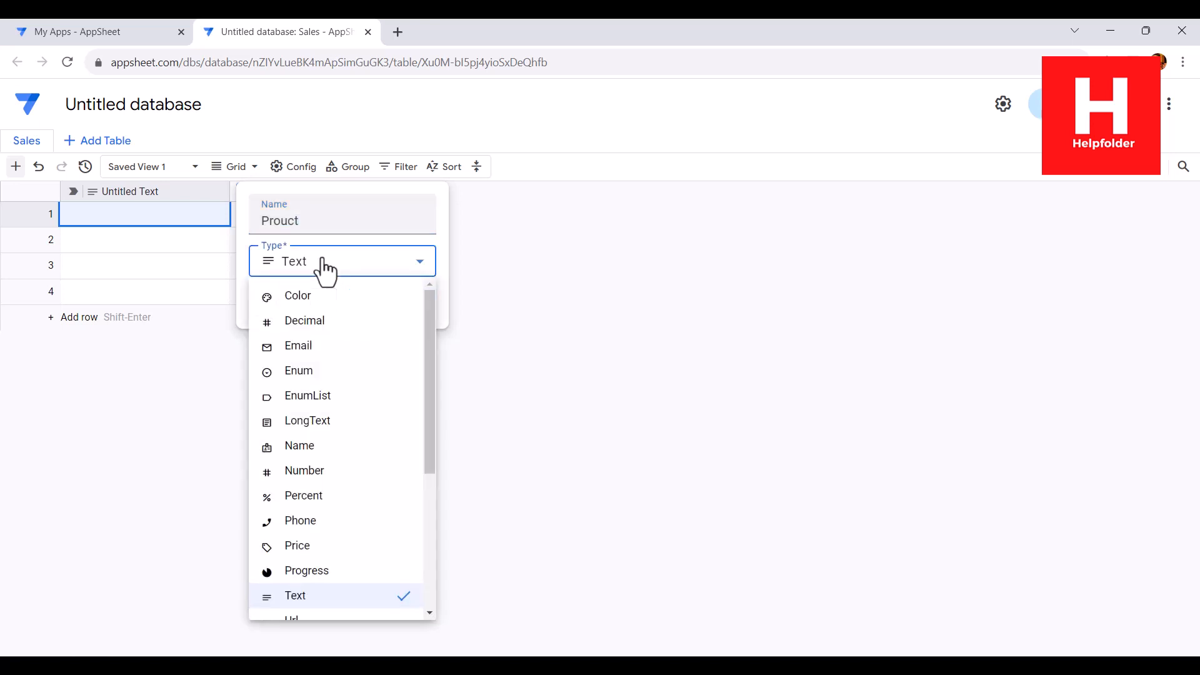
left_click(308, 375)
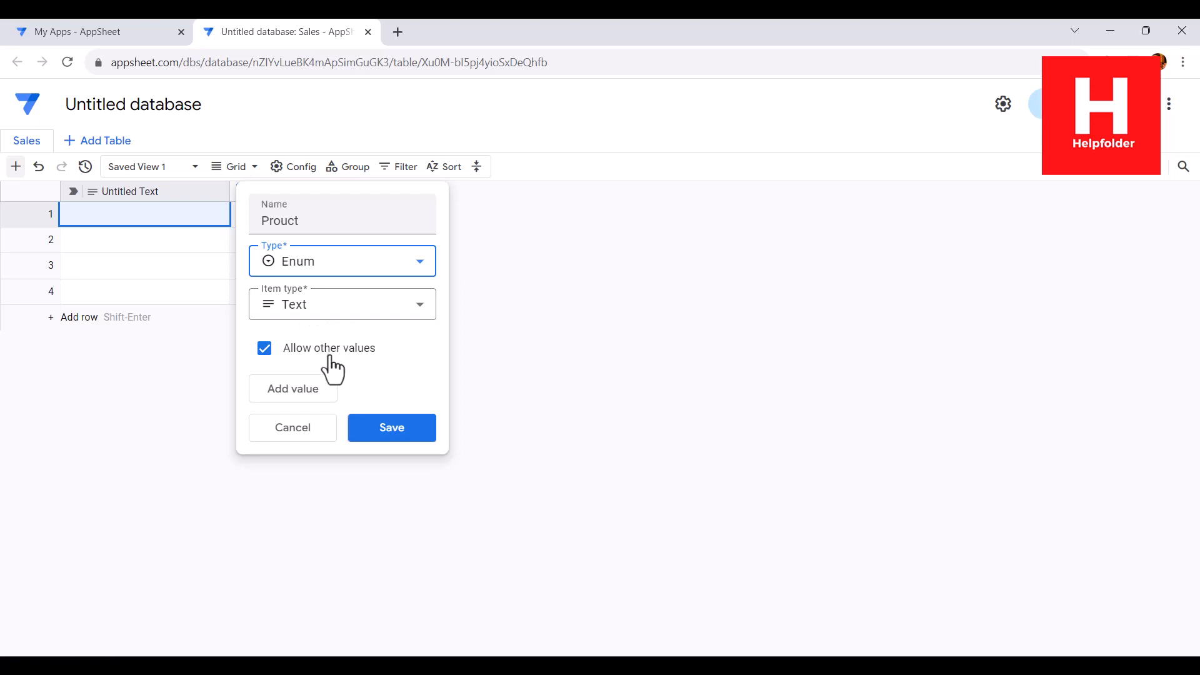
Step: Add the values "Software", "Testing", "App development" and "Misc" to the Enum column
left_click(316, 394)
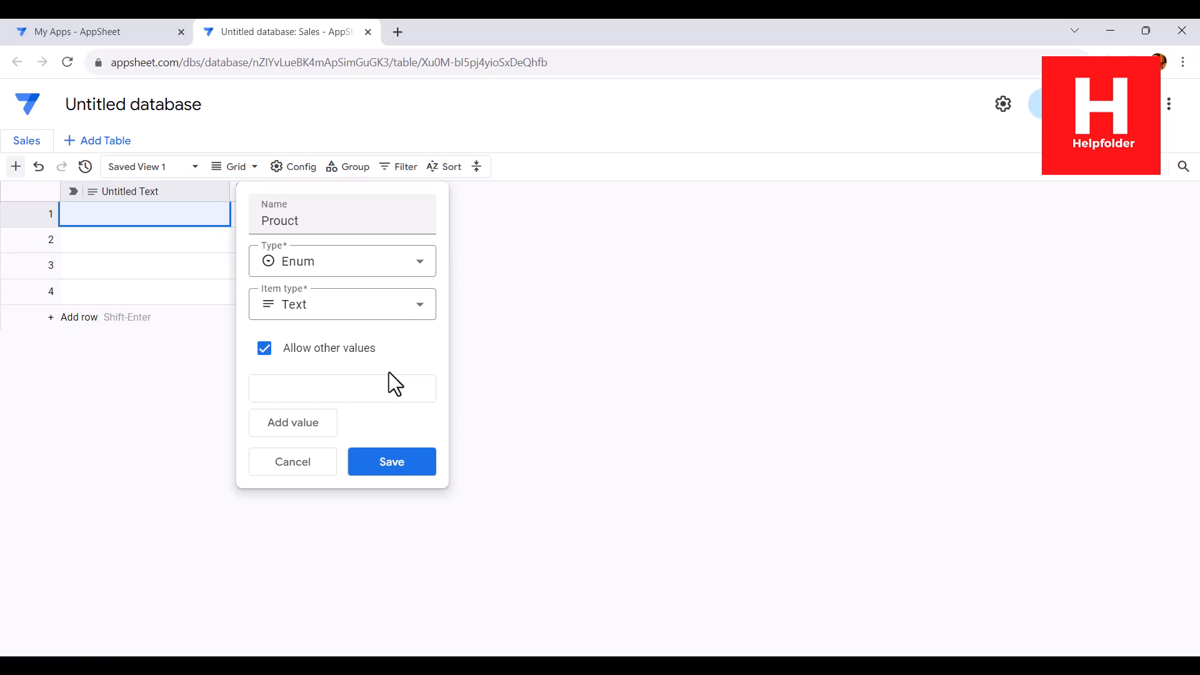
type("Software")
left_click(298, 428)
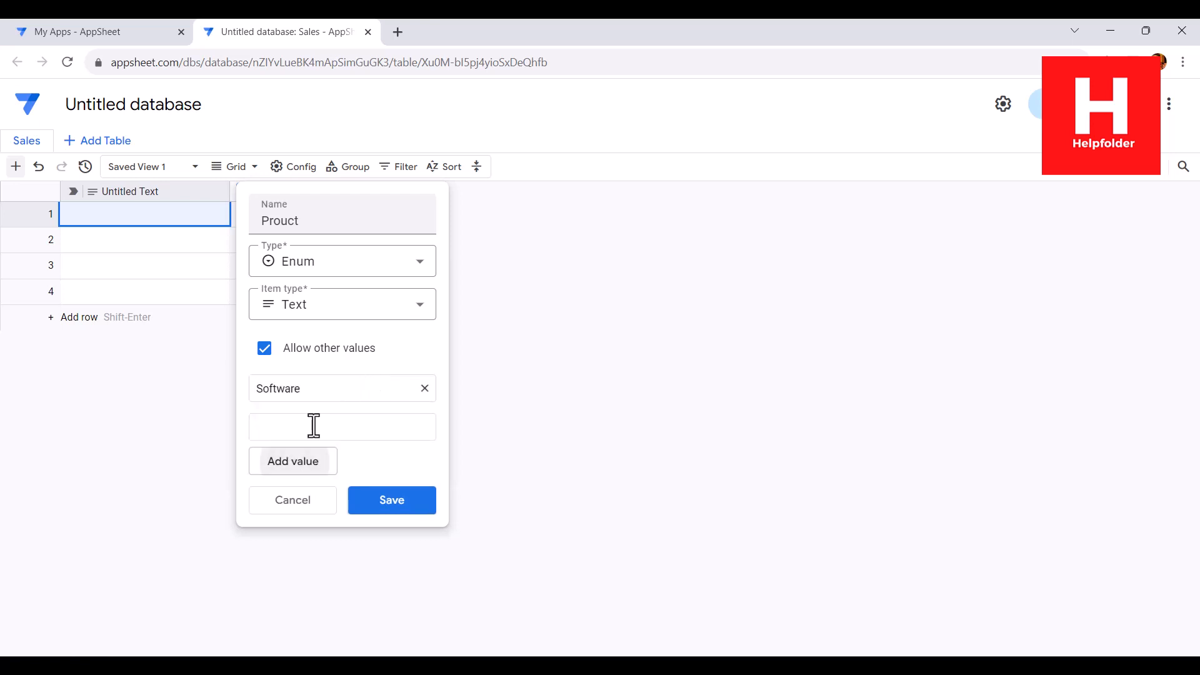
type("Te")
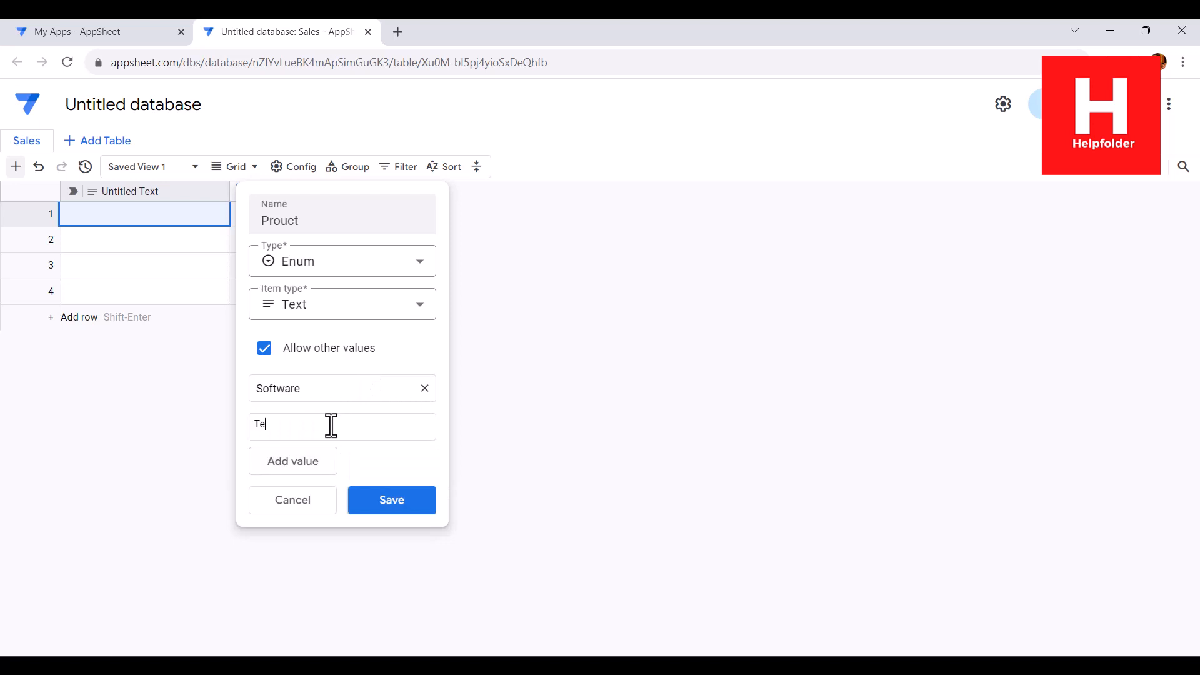
type("sting")
left_click(286, 465)
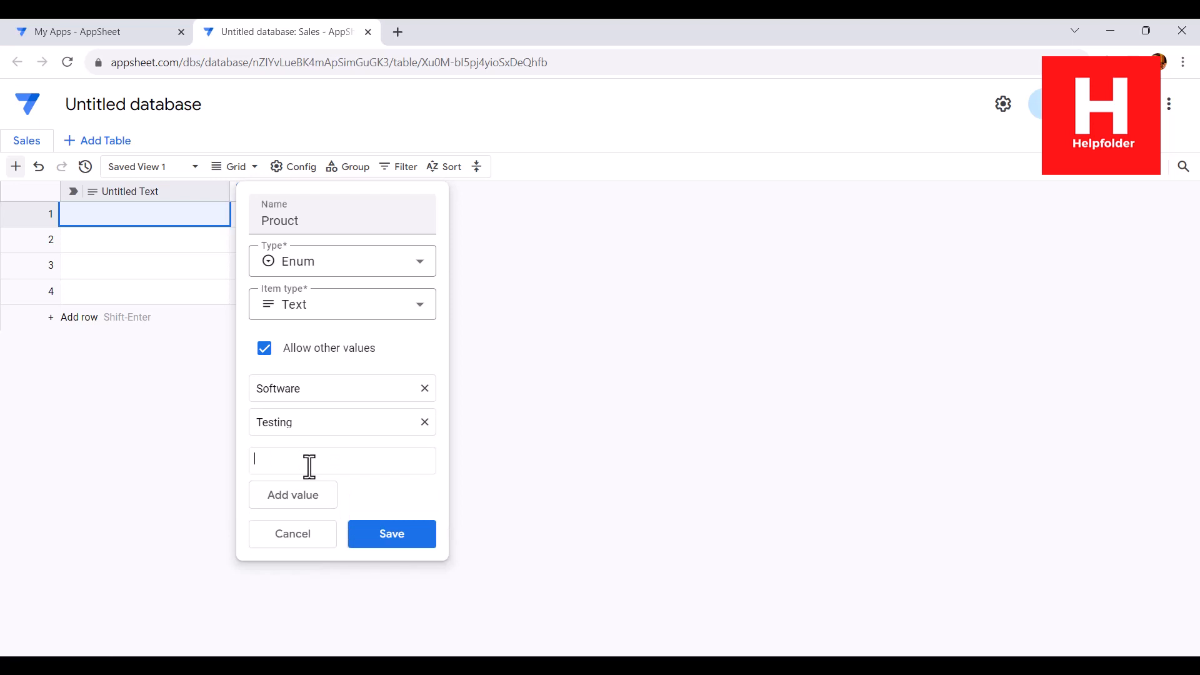
type("App development")
left_click(308, 491)
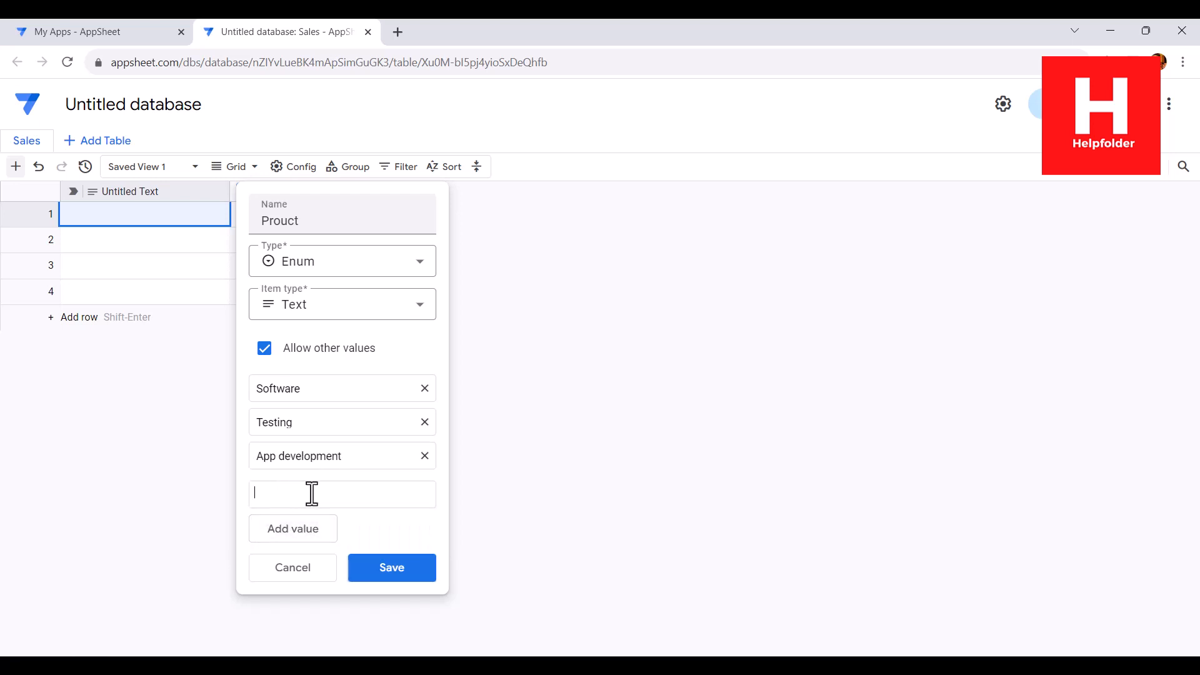
type("Misc")
Step: Set the Enum column's item type to Dropdown
left_click(306, 306)
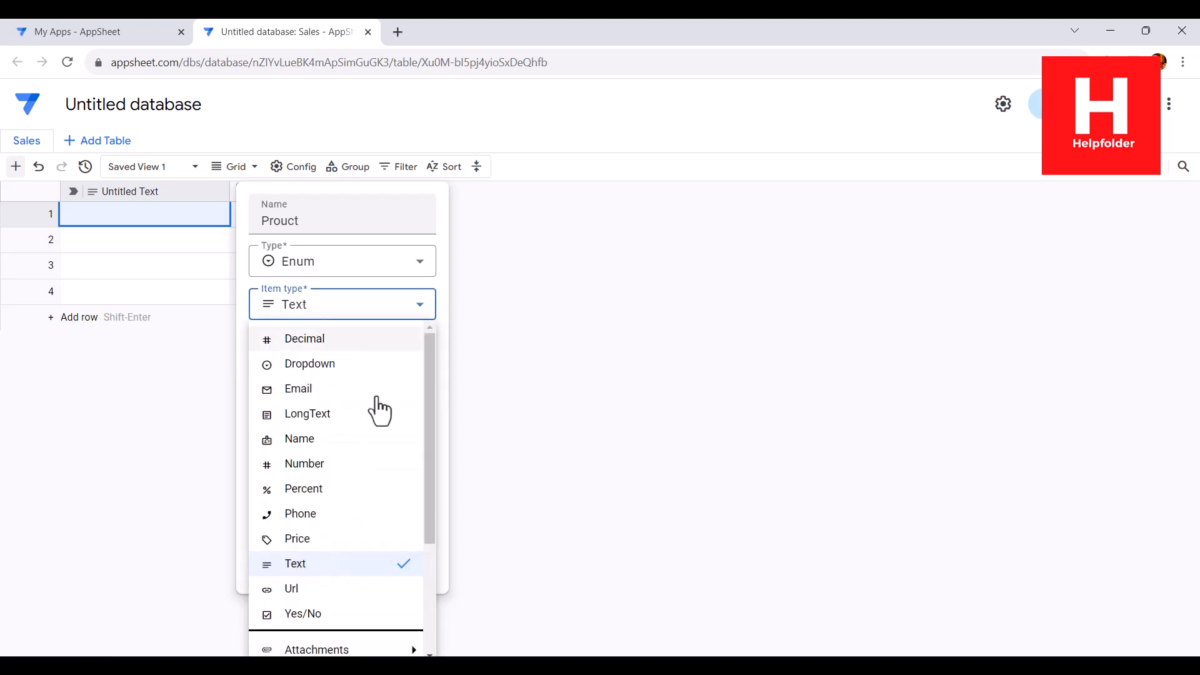
scroll(429, 467, "down", 1)
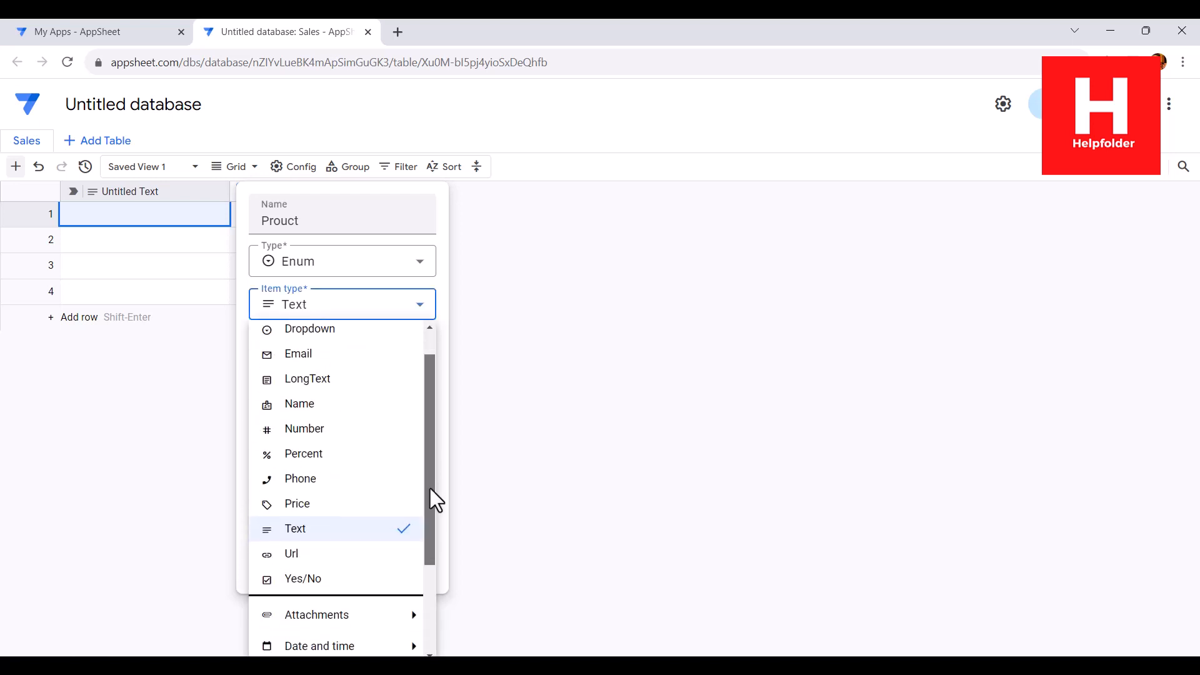
left_click_drag(430, 490, 448, 403)
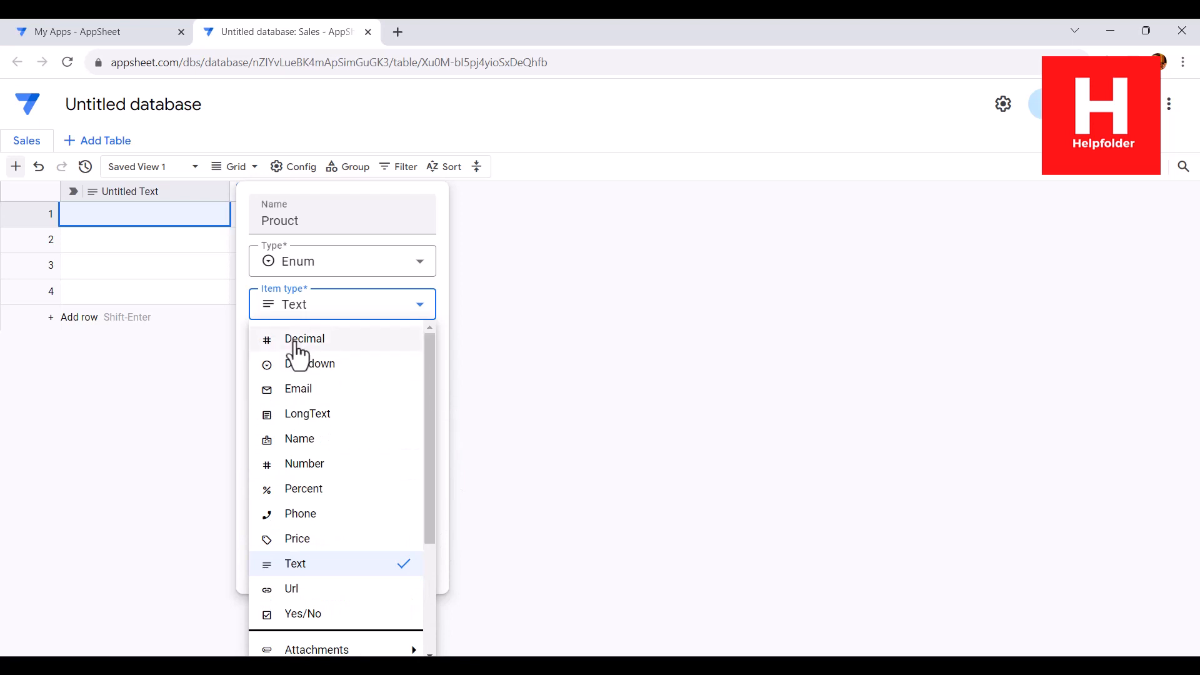
left_click(246, 283)
left_click(309, 317)
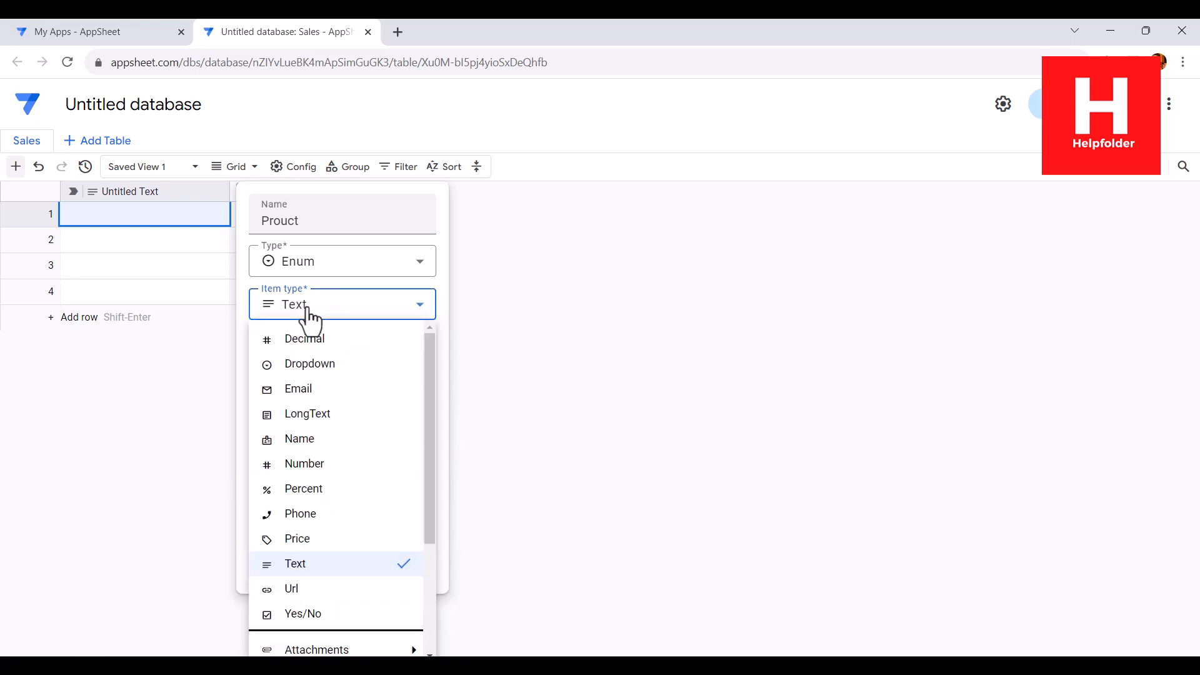
left_click(308, 364)
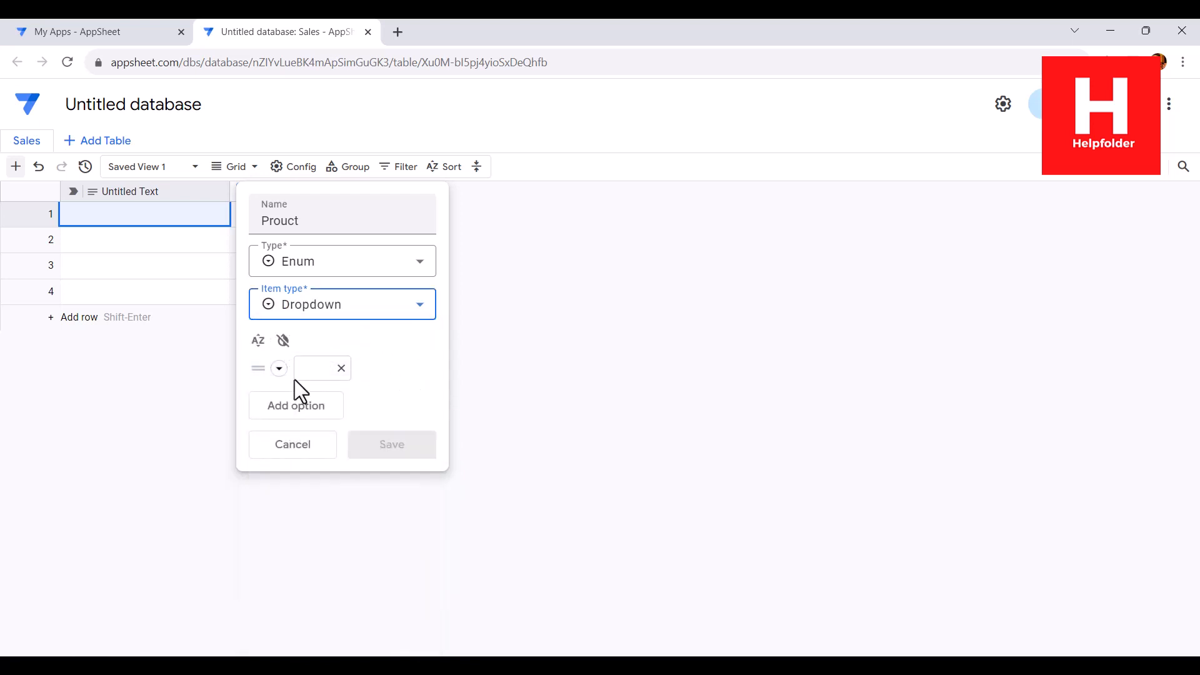
Step: Enter the dropdown options "Software", "Testing", "App devlopment" and "Misc" for the Prouct column
left_click(341, 368)
left_click(311, 382)
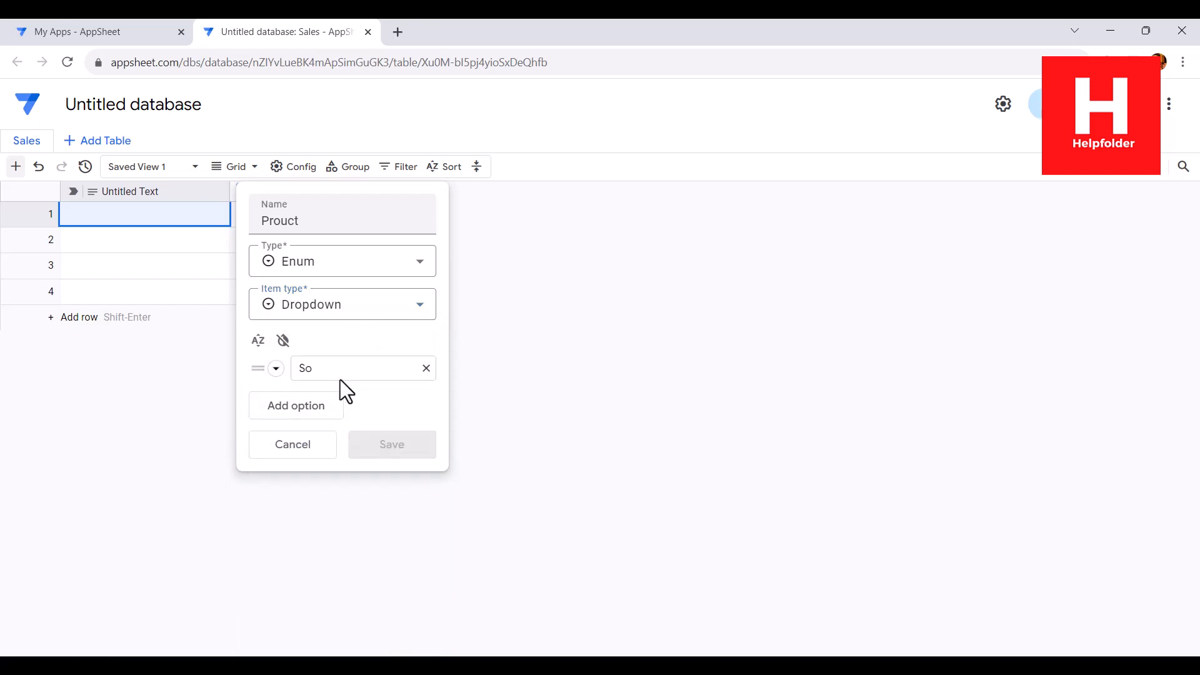
type("Software")
left_click(282, 406)
type("Testing")
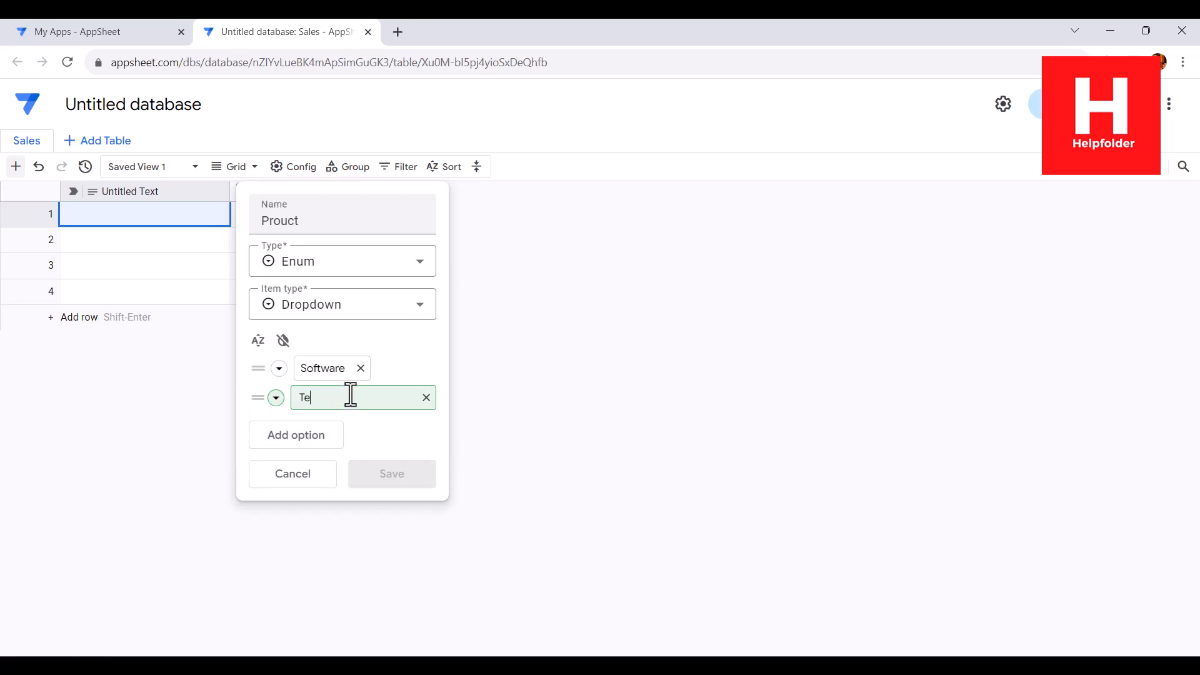
key("Return")
type("A")
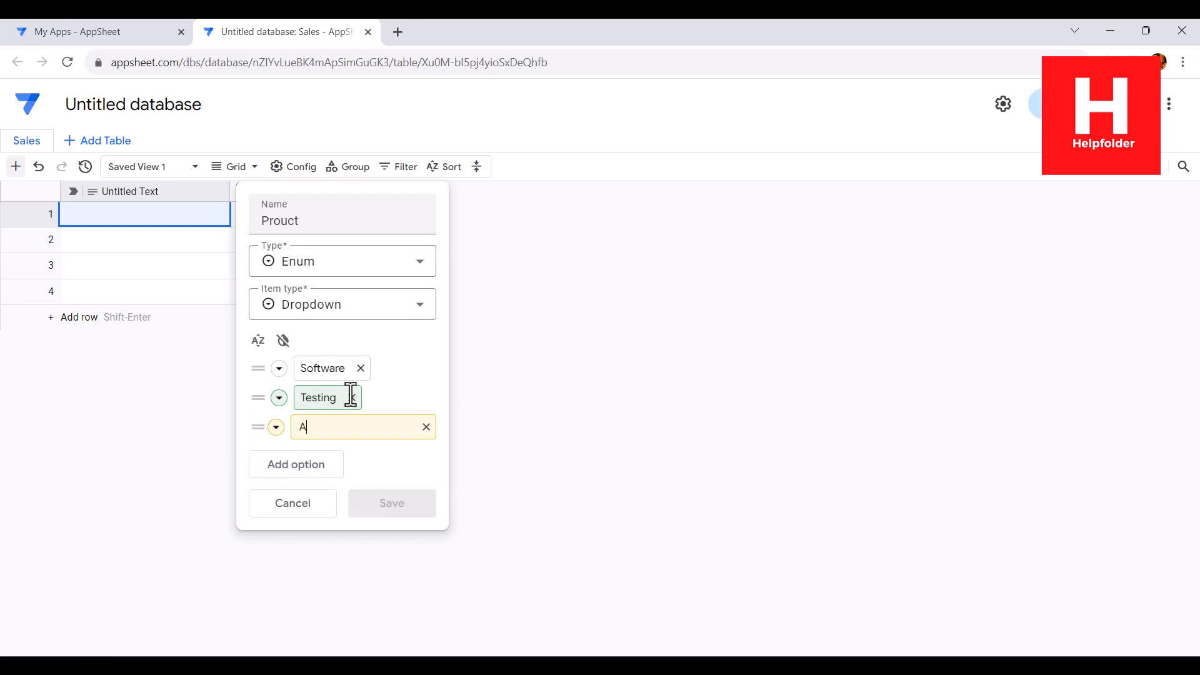
type("pp devlopment")
left_click(301, 468)
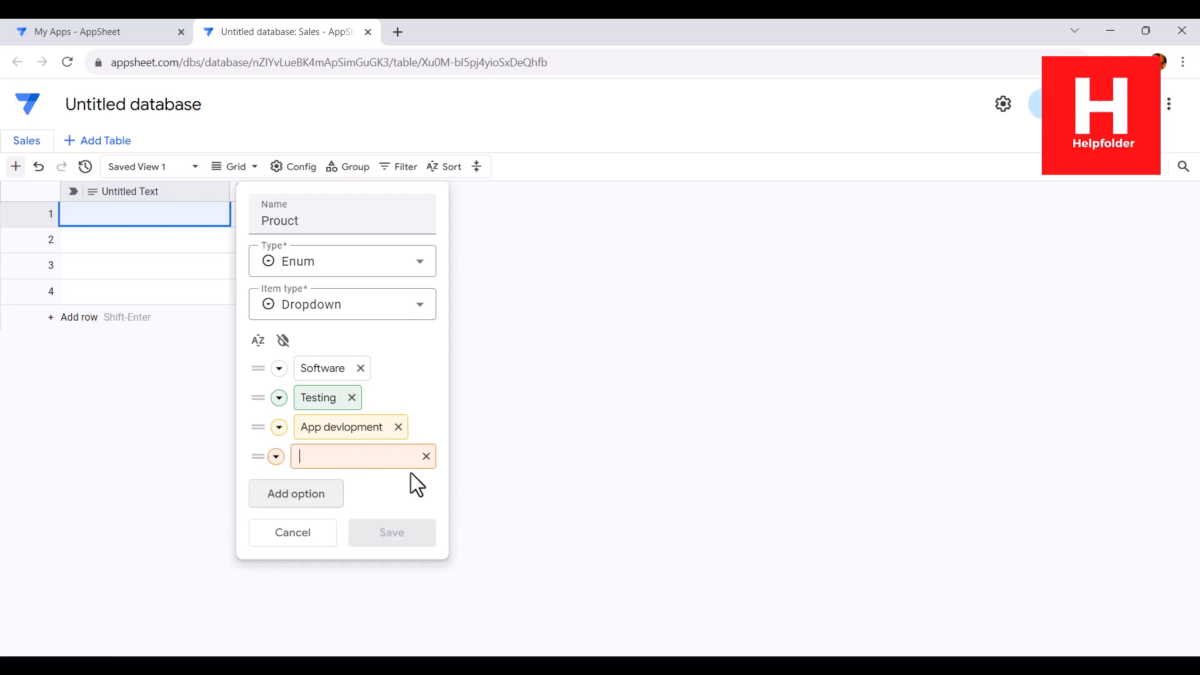
type("Misc")
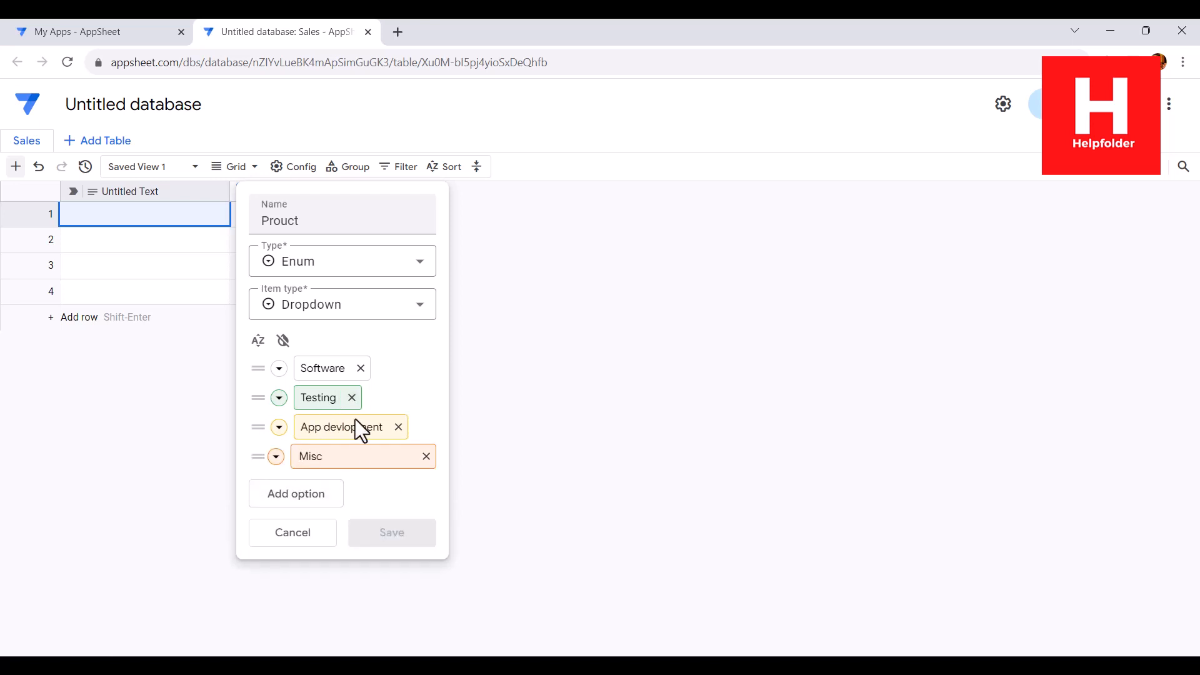
left_click(343, 336)
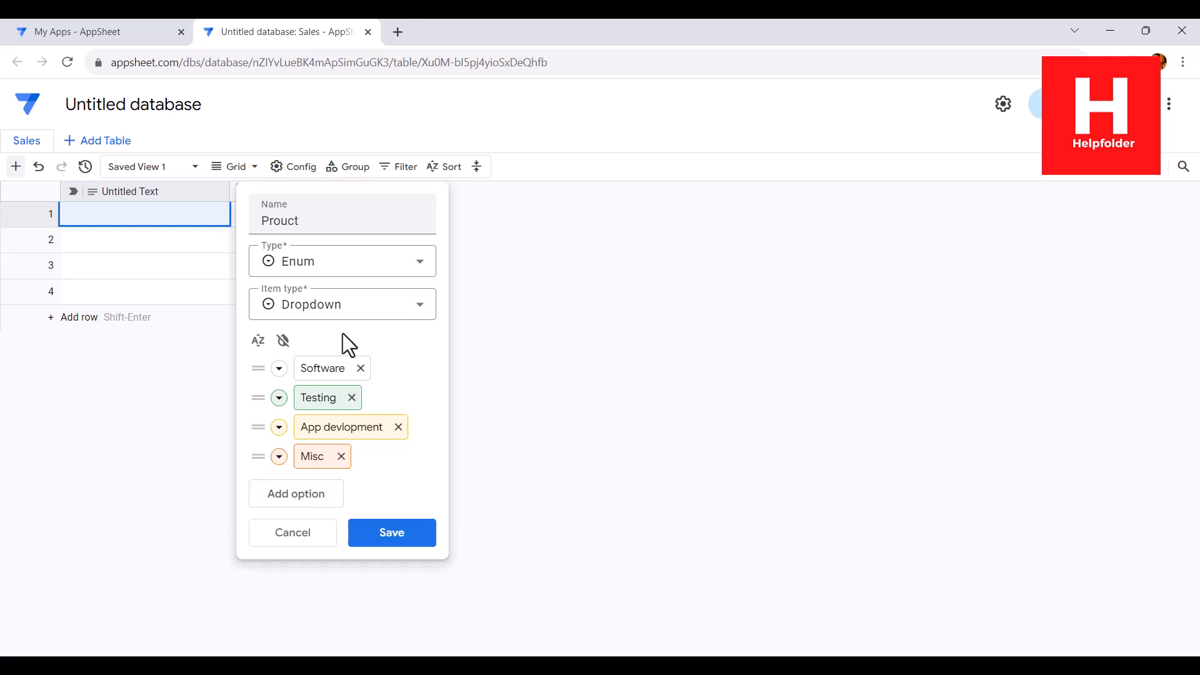
Step: Try to save the Prouct column as a dropdown Enum, and discard the edits to it
left_click(415, 534)
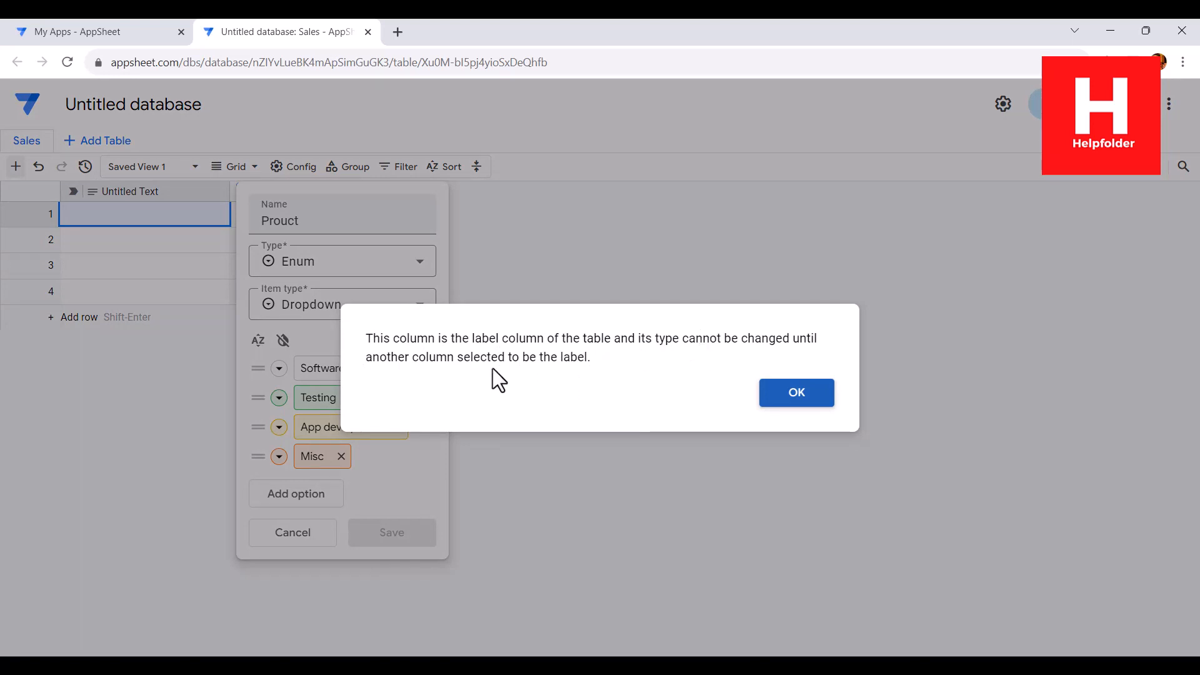
left_click(793, 412)
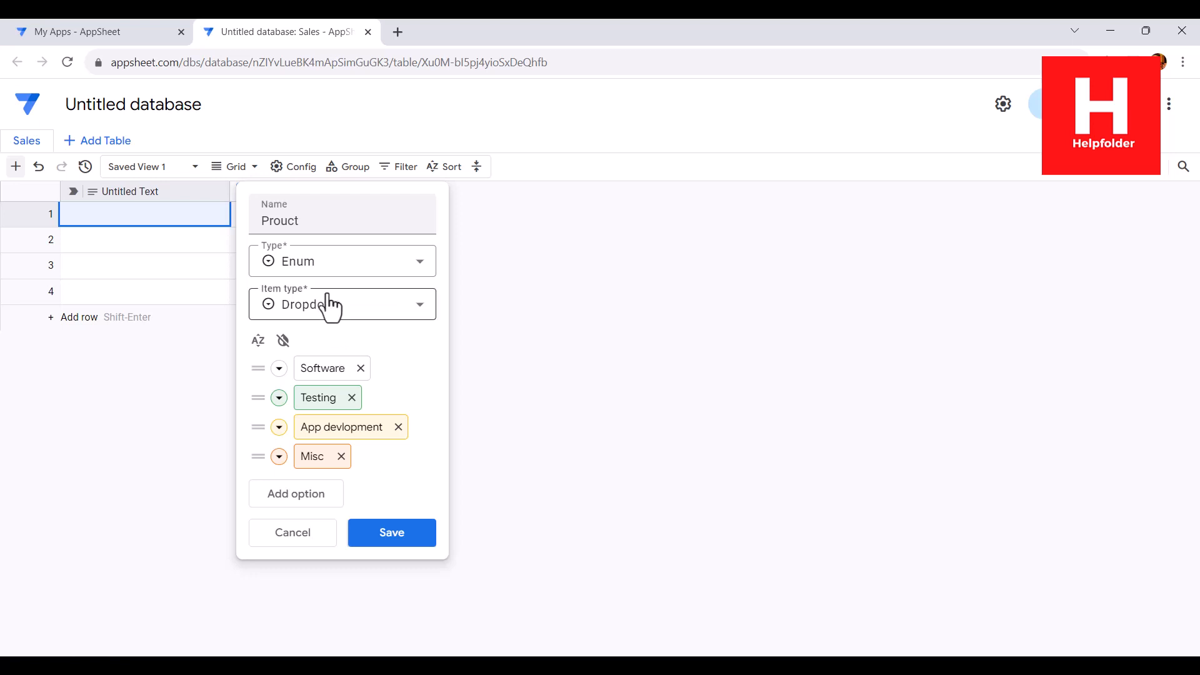
right_click(92, 188)
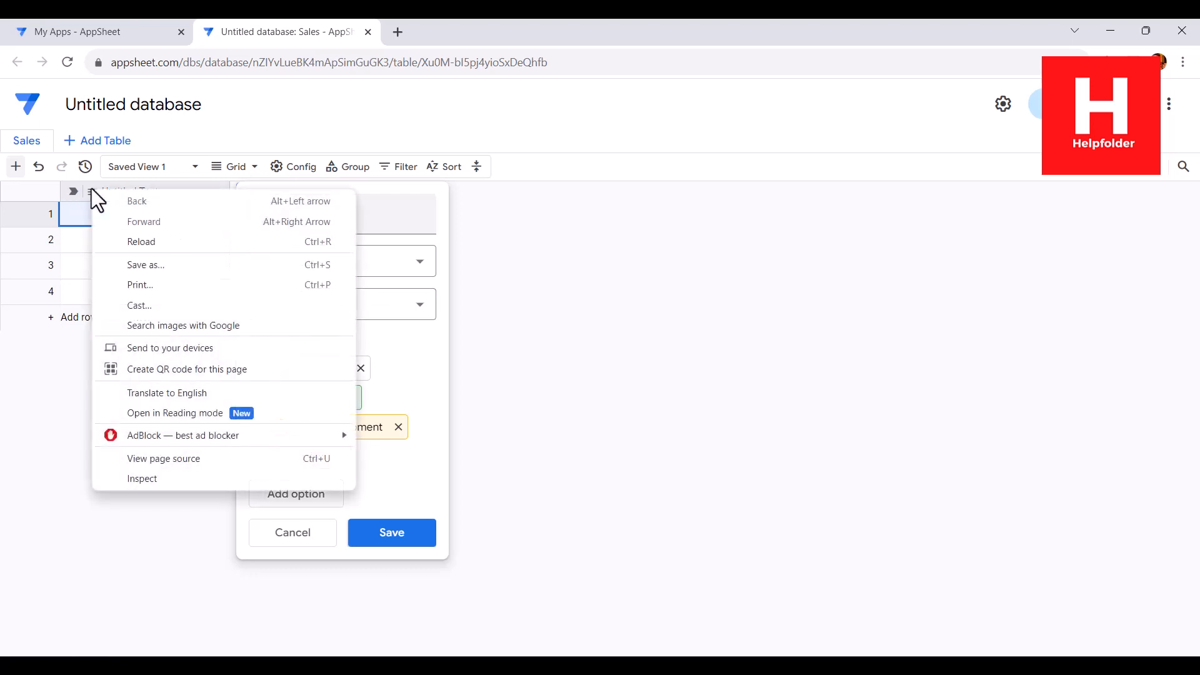
left_click(470, 262)
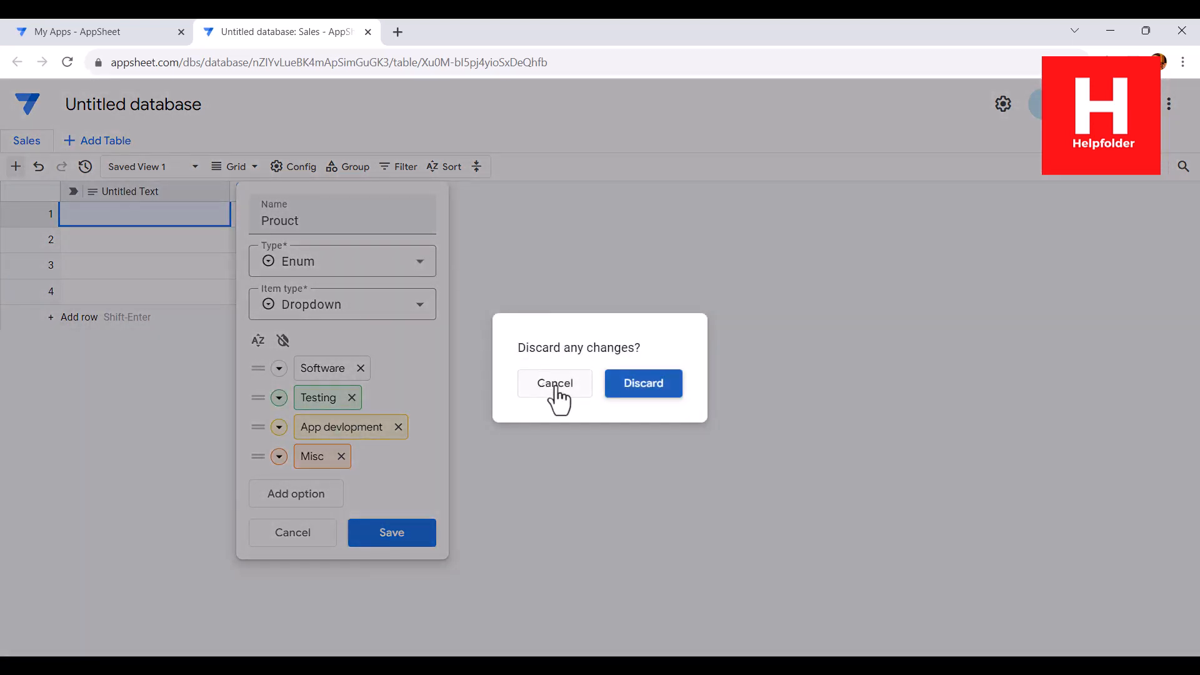
left_click(636, 394)
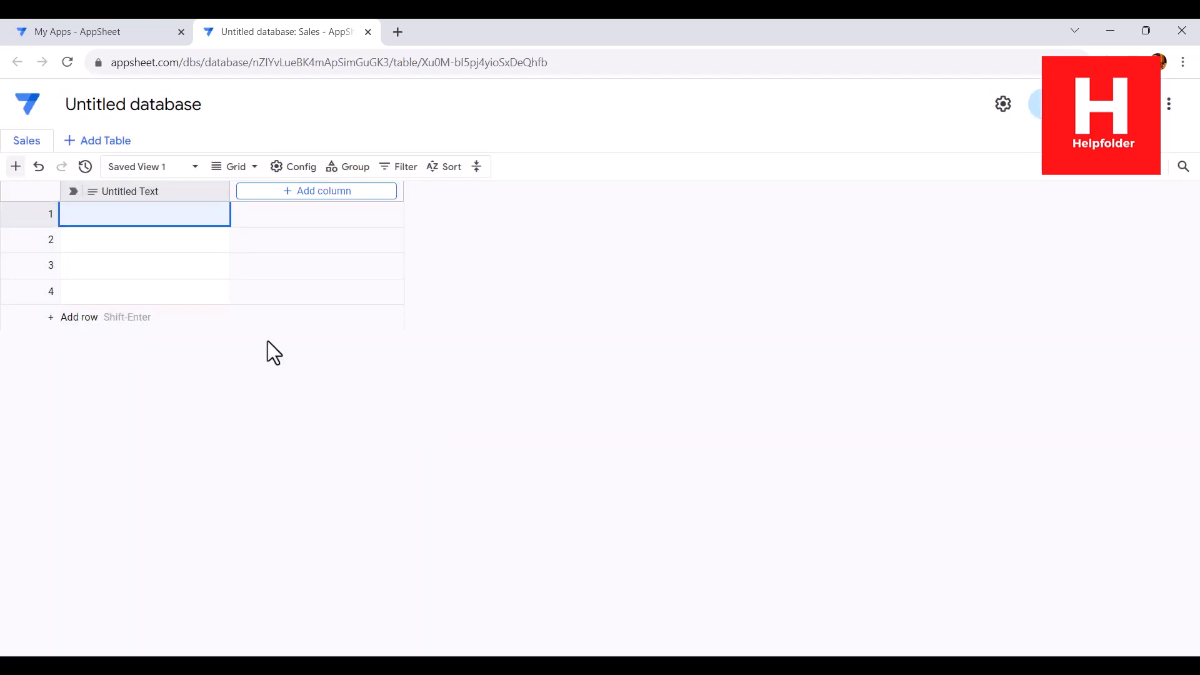
Step: Add a column named "Customer" to the Sales table with type Enum and item type Dropdown
left_click(275, 191)
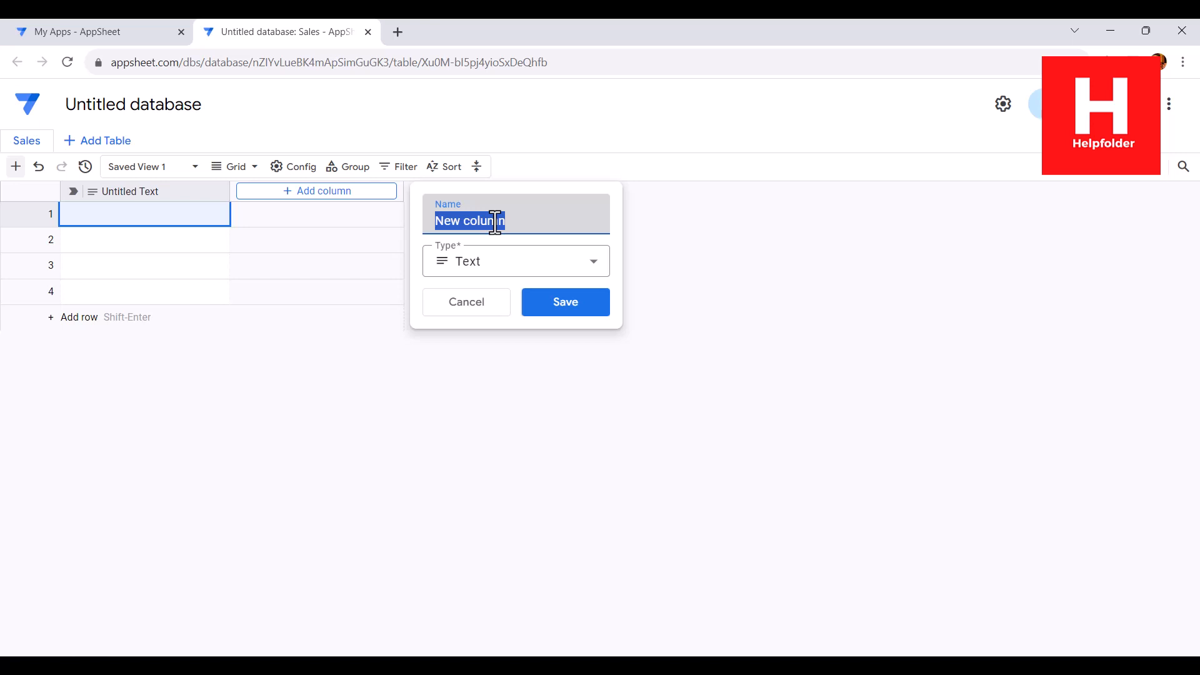
type("Customer")
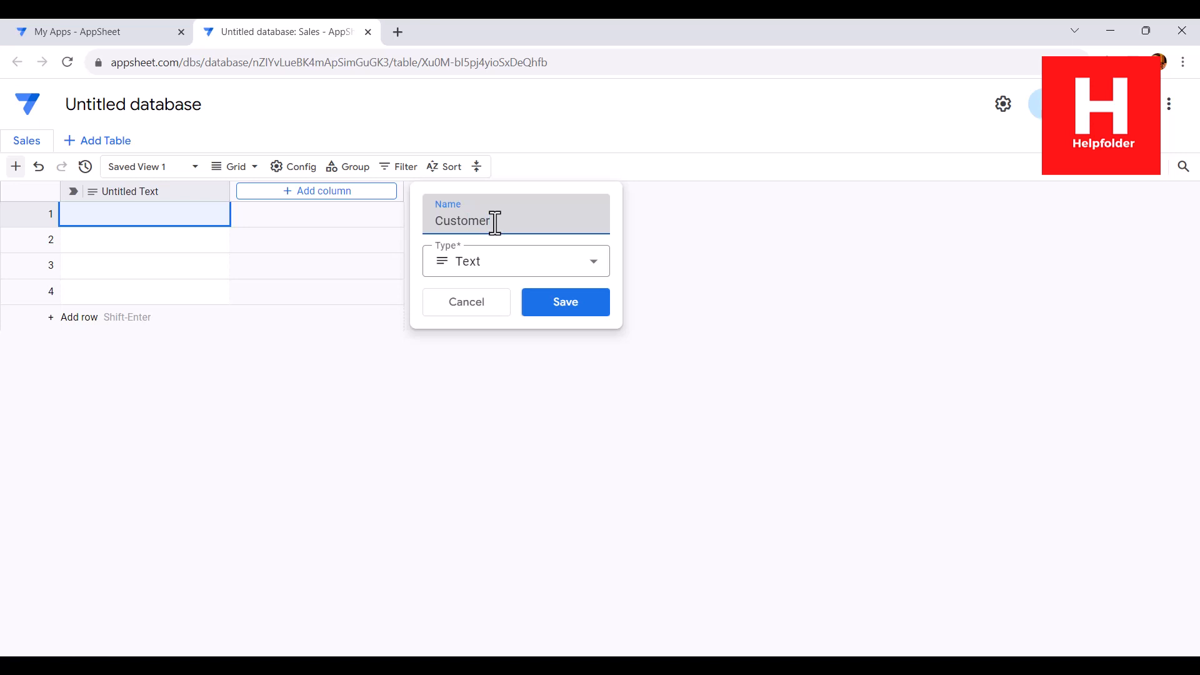
left_click(509, 265)
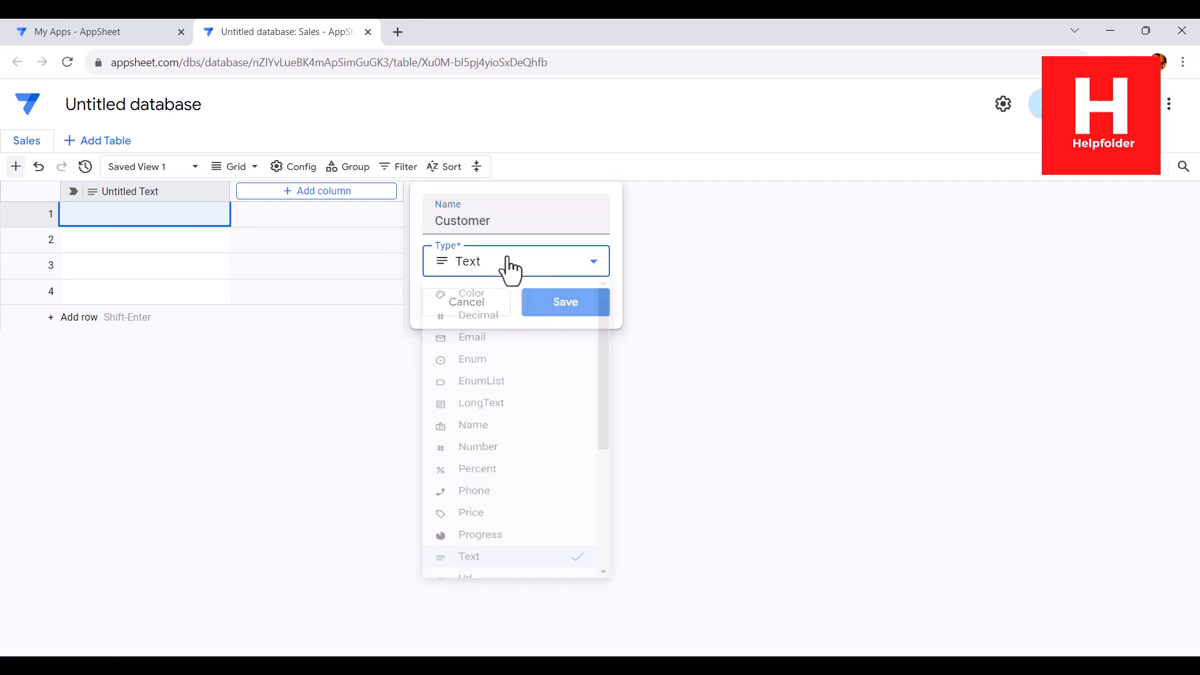
left_click(491, 371)
left_click(482, 313)
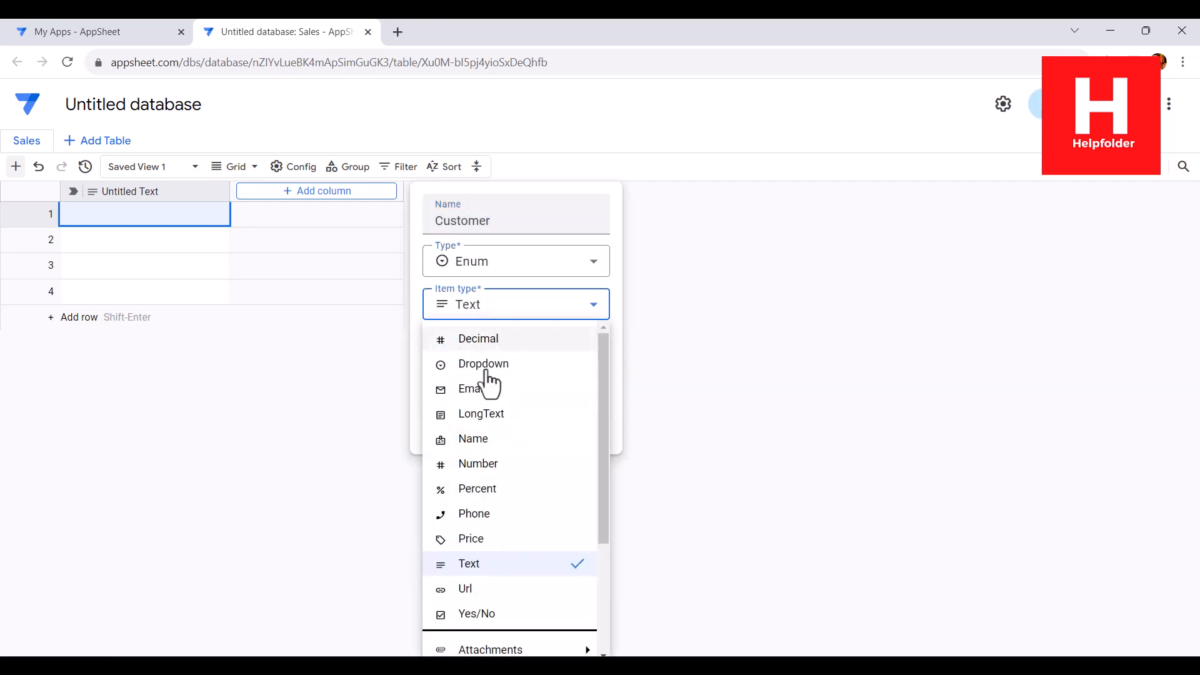
left_click(485, 365)
Step: Add the options "Customer1", "Customer2" and "Customer3" to the Customer column and save it
left_click(488, 407)
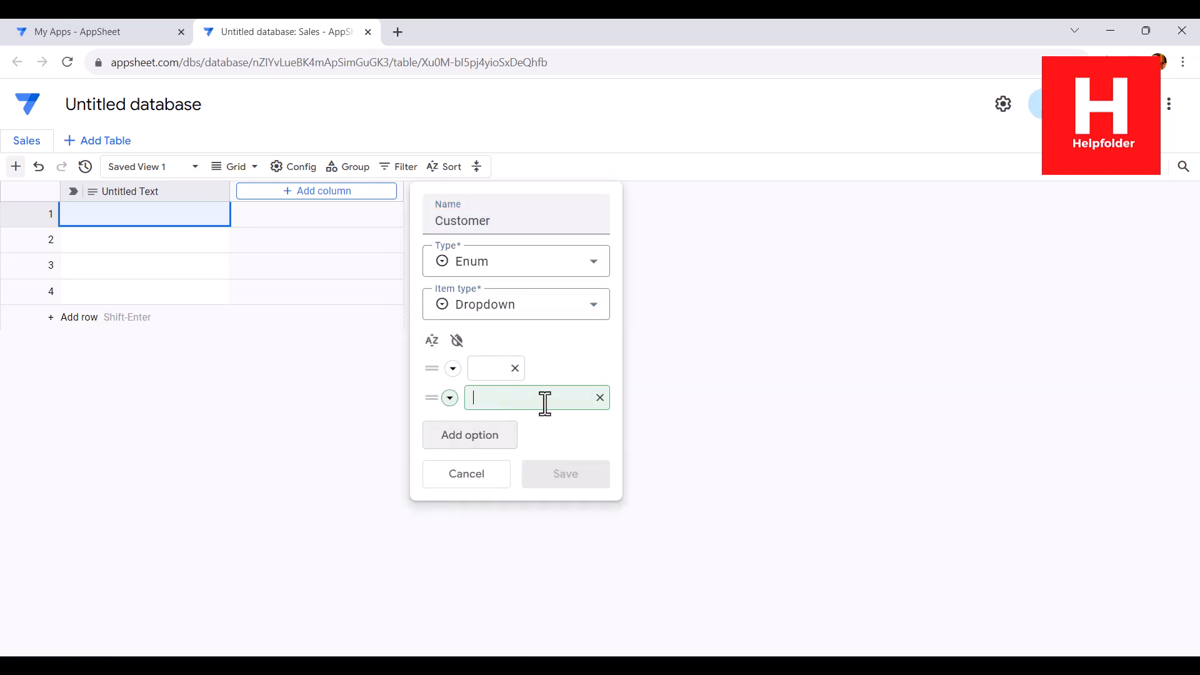
left_click(517, 370)
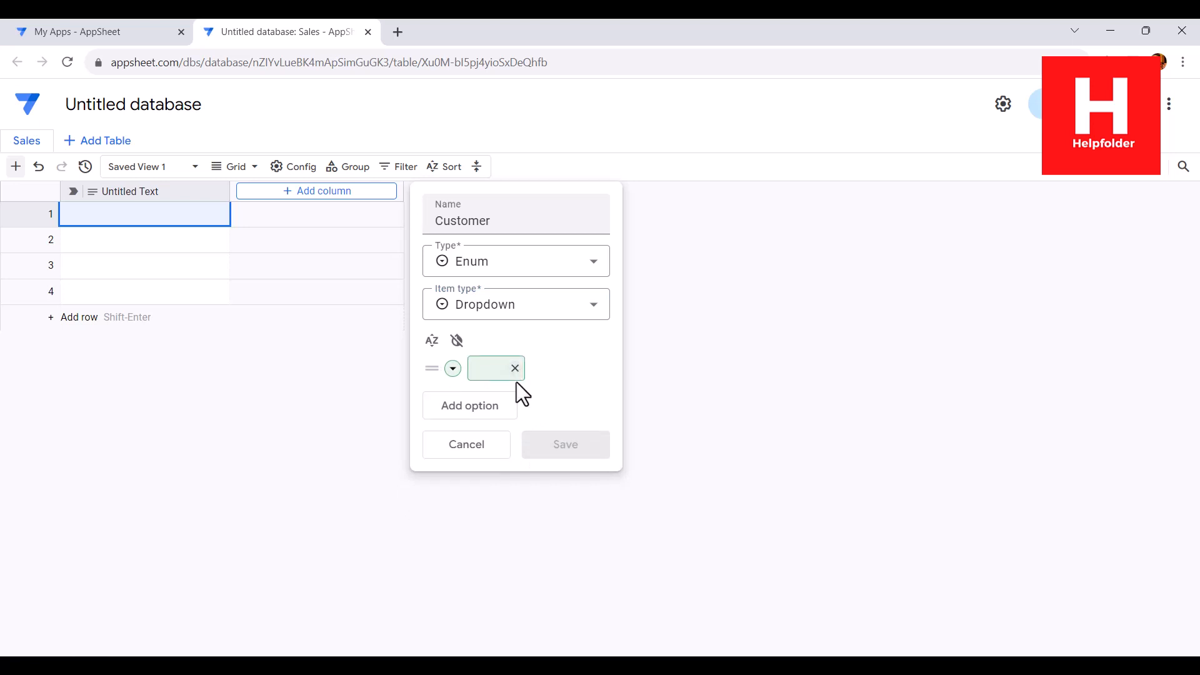
left_click(485, 368)
type("Customer1")
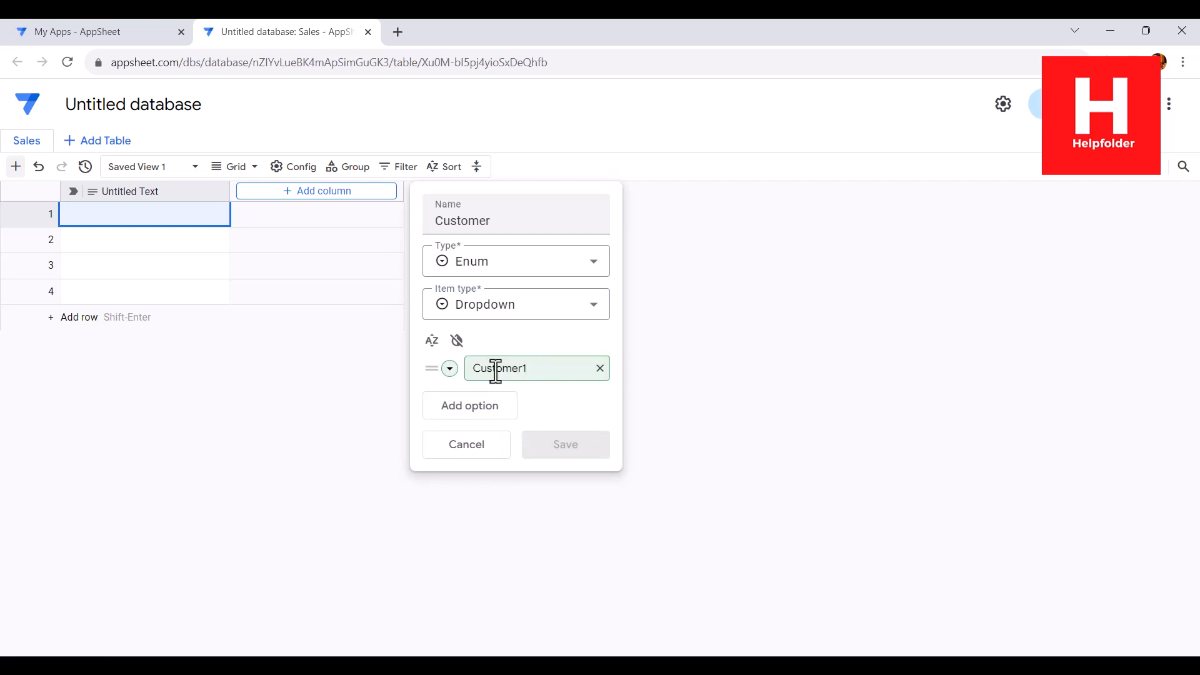
left_click(462, 405)
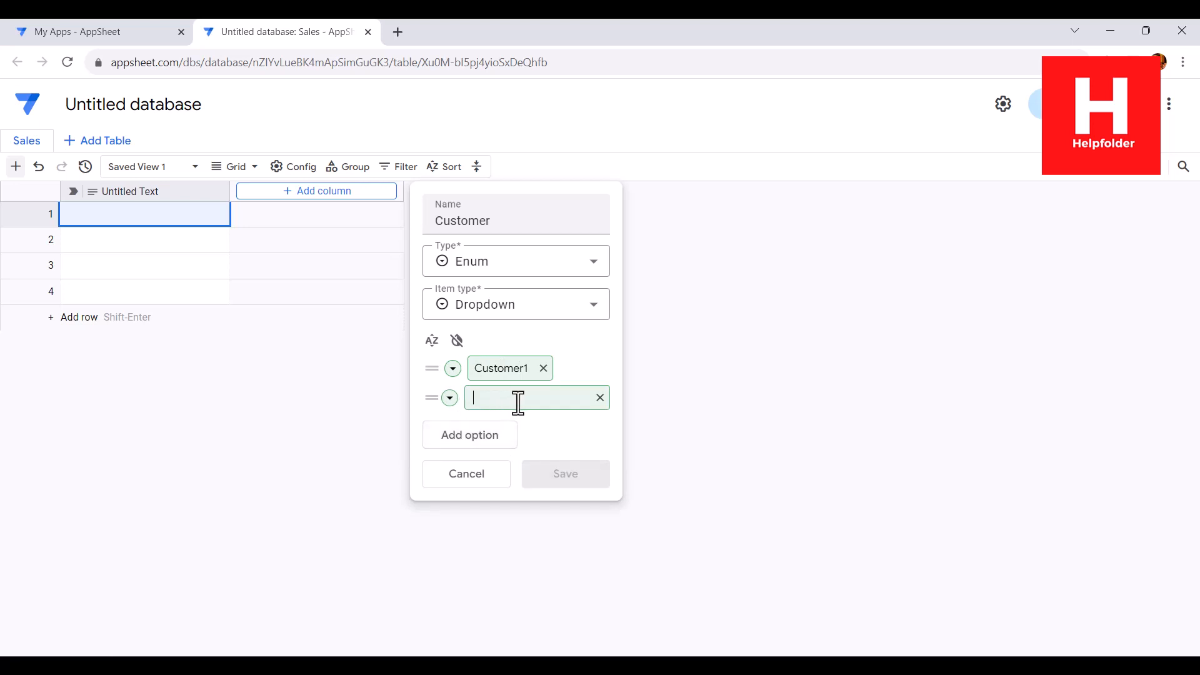
type("Customer")
left_click(471, 435)
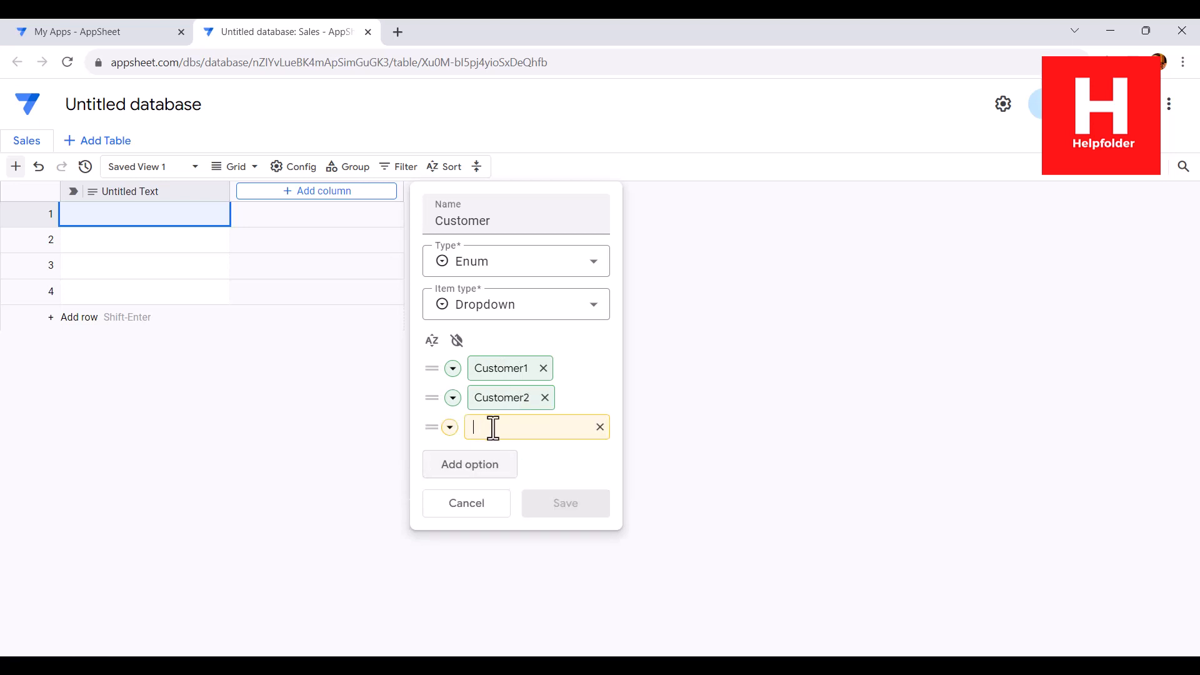
type("Customer3")
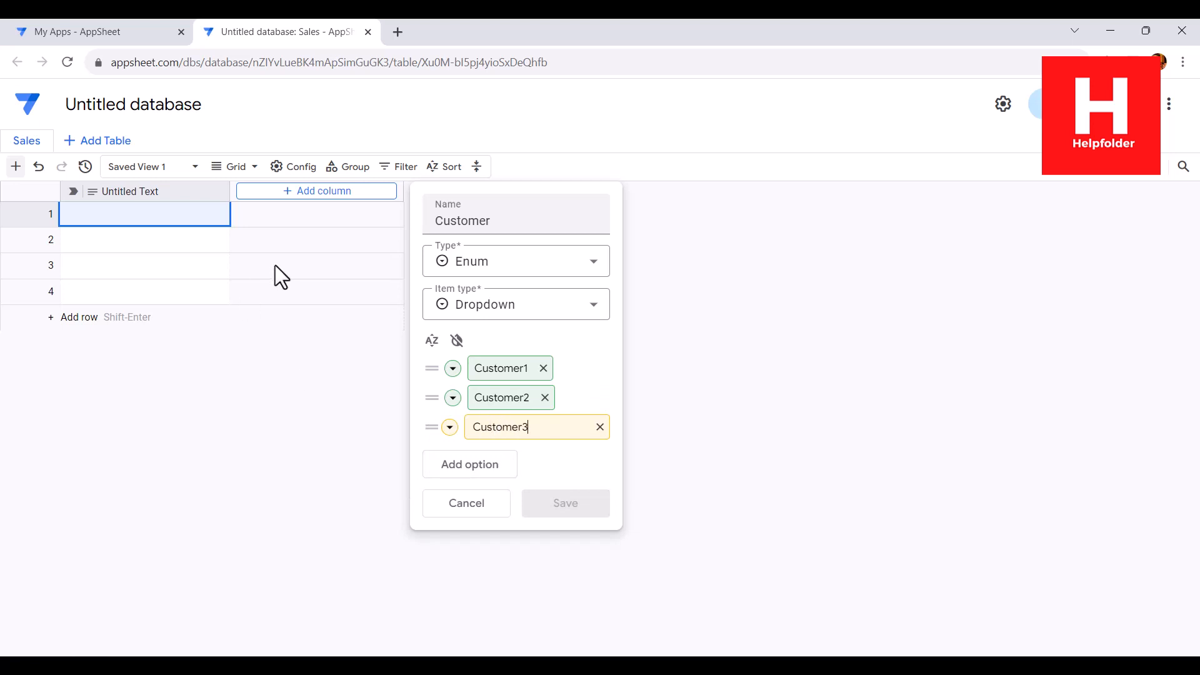
left_click(550, 455)
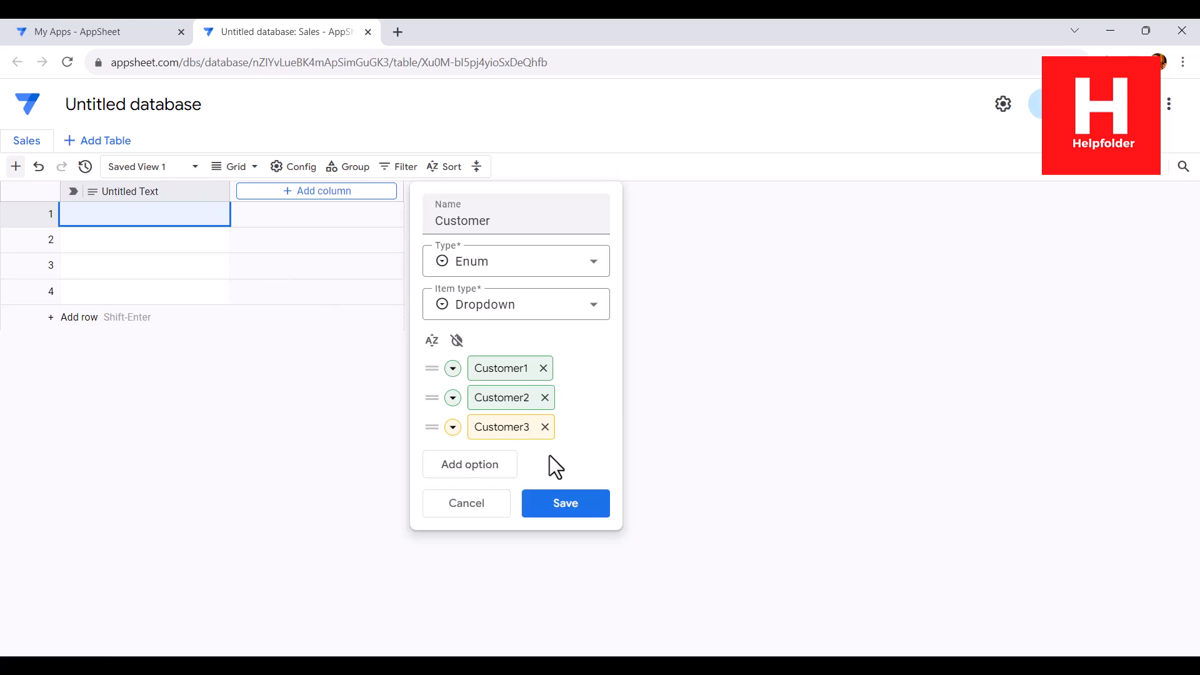
left_click(590, 503)
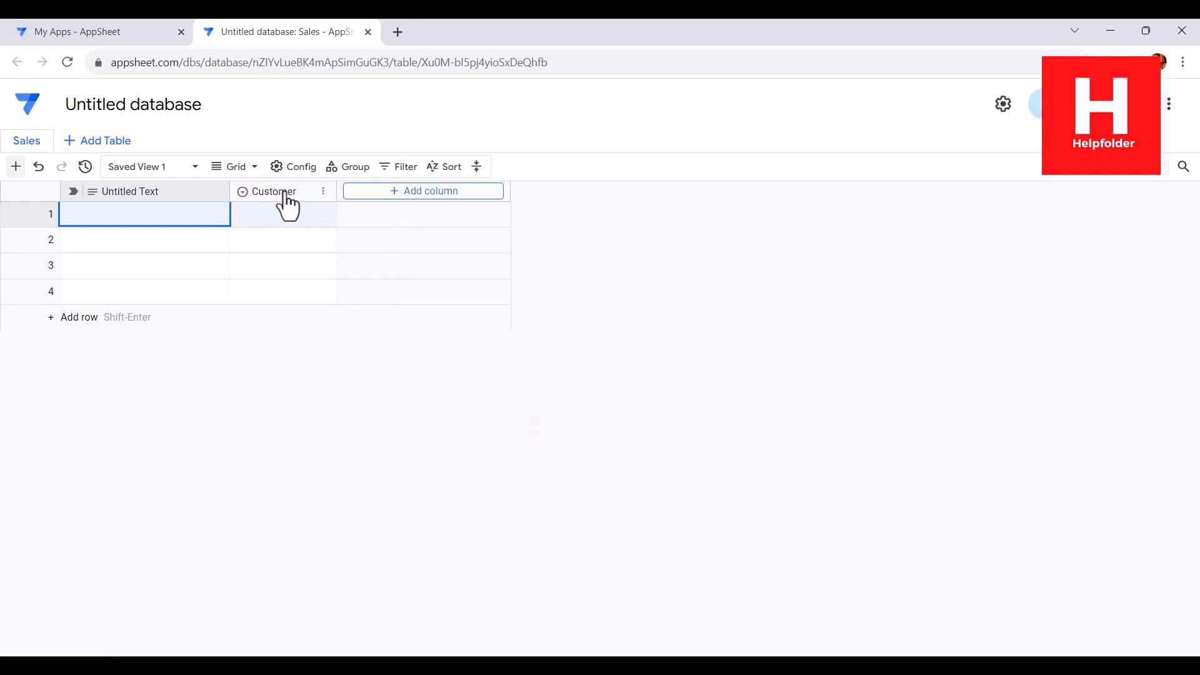
Step: Review the Customer column's name, type and dropdown options in its edit settings
left_click(326, 194)
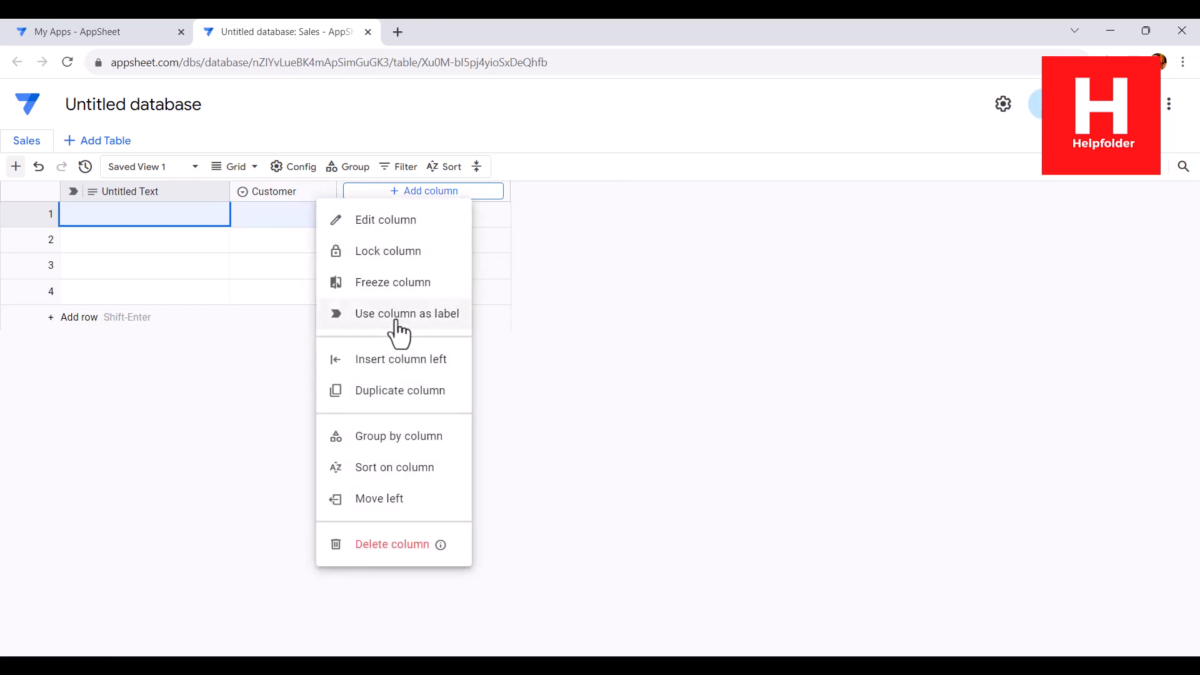
left_click(420, 229)
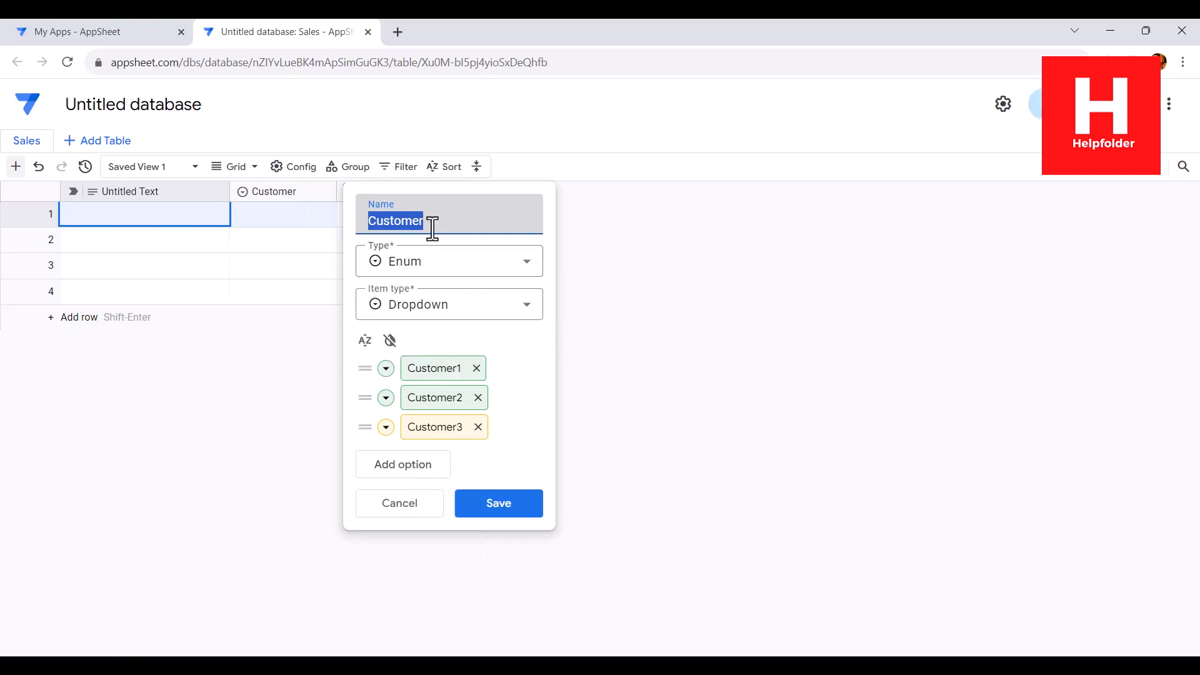
left_click(449, 236)
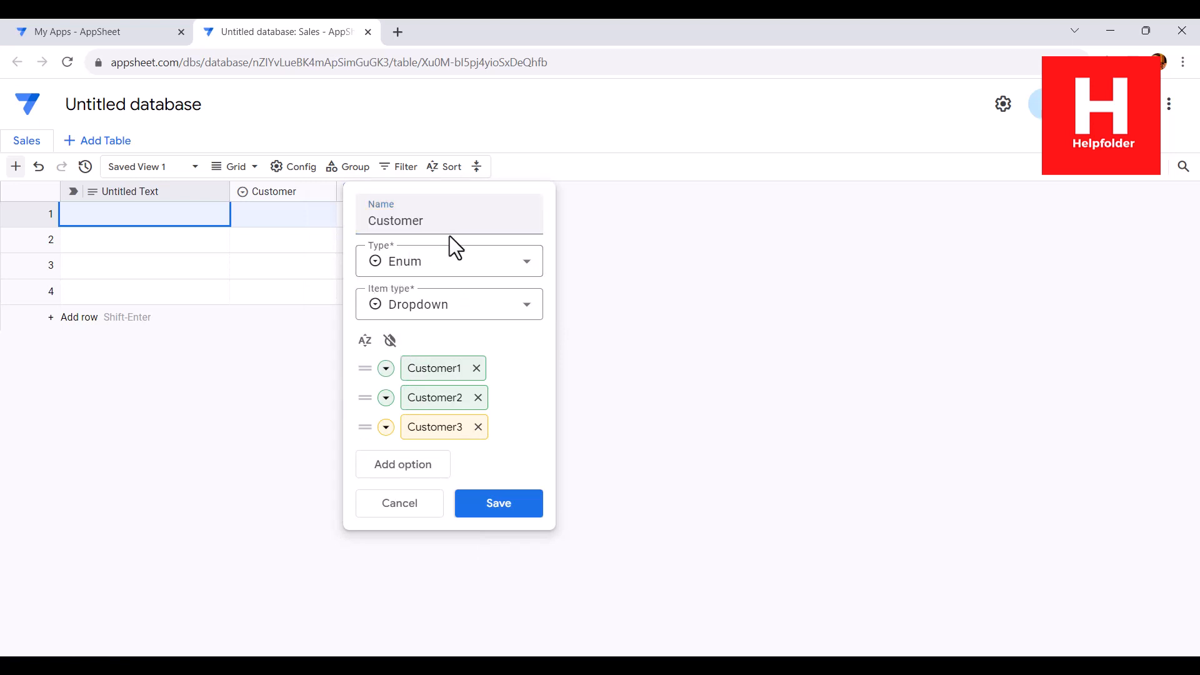
left_click(506, 514)
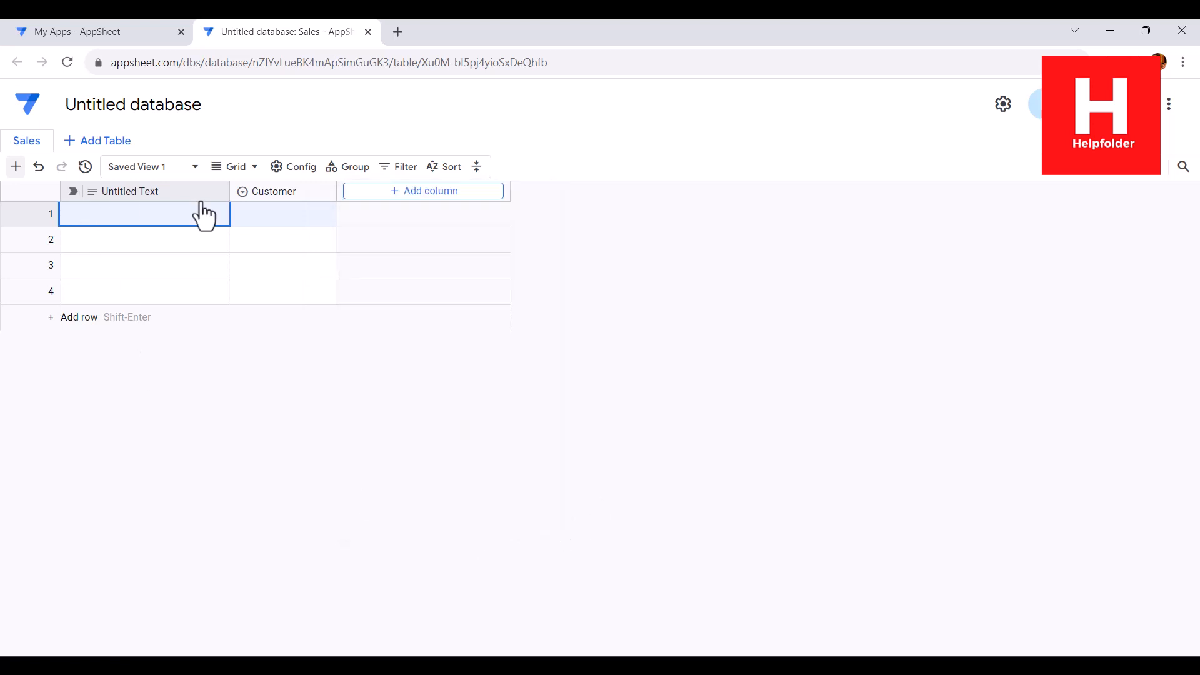
left_click(217, 191)
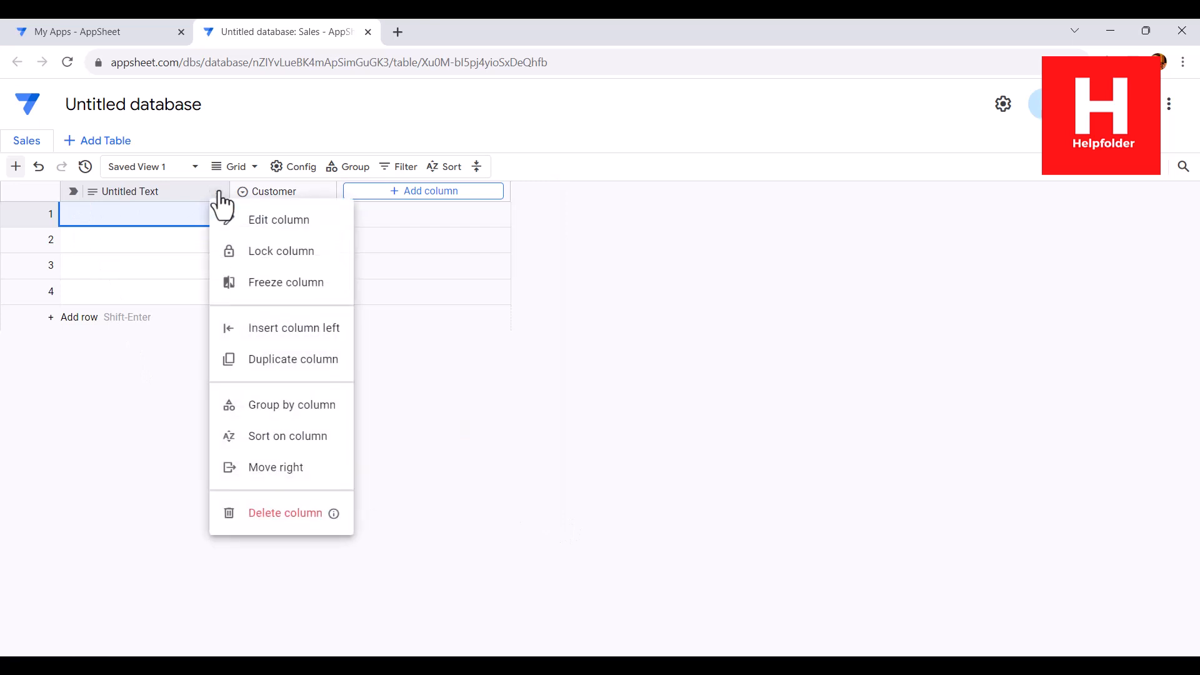
left_click(254, 223)
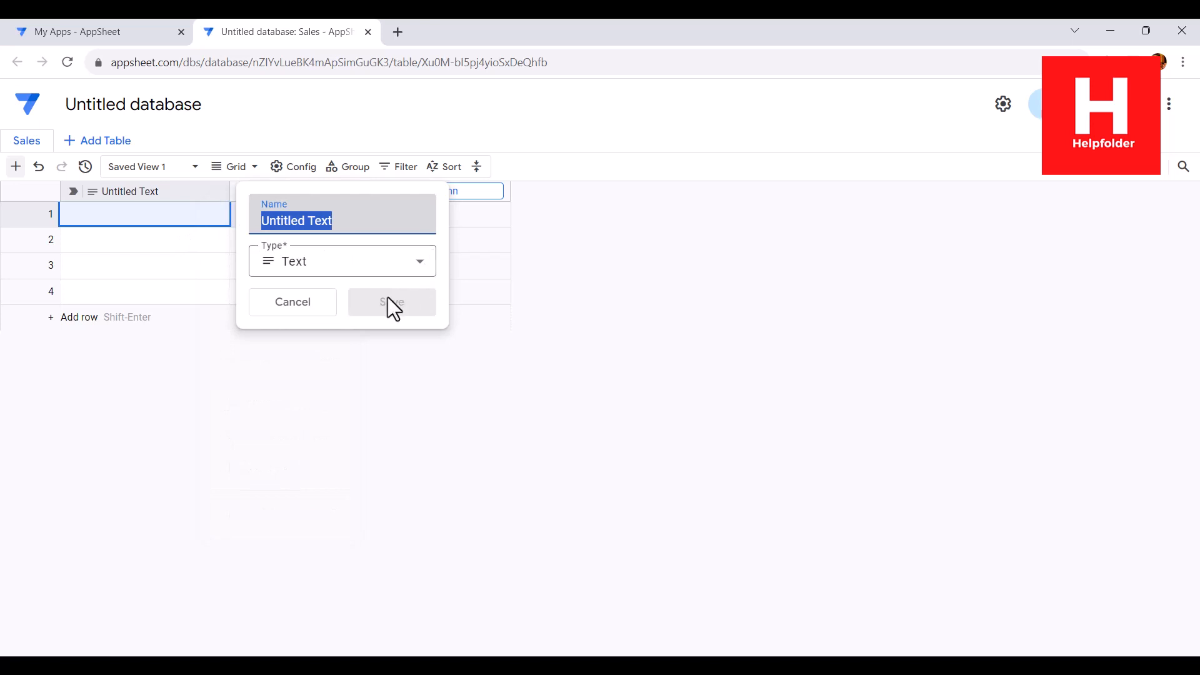
left_click(322, 303)
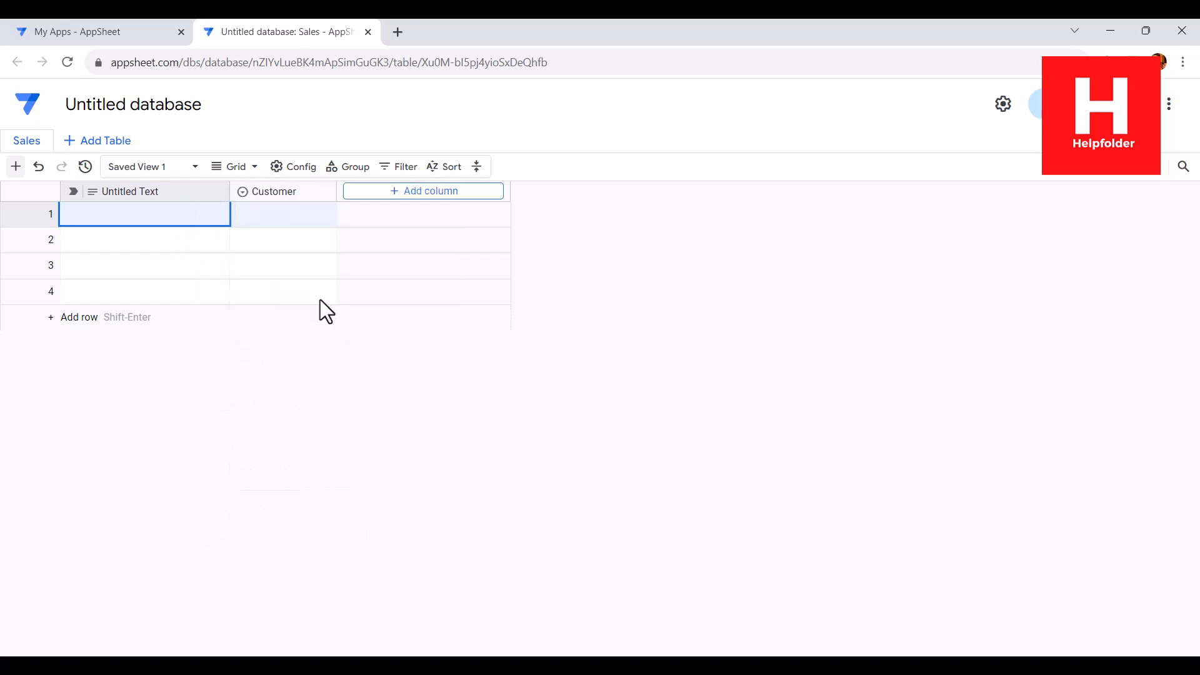
Step: Edit the Untitled Text column, naming it "Product" and setting its type to Enum
left_click(134, 192)
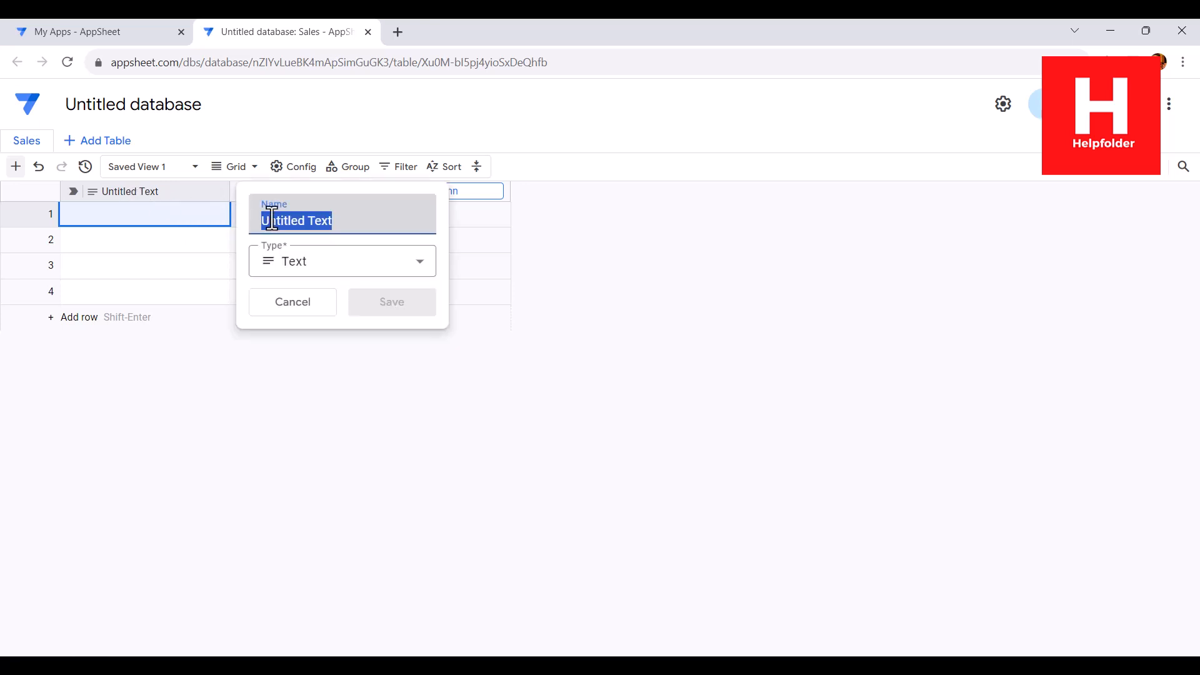
type("P")
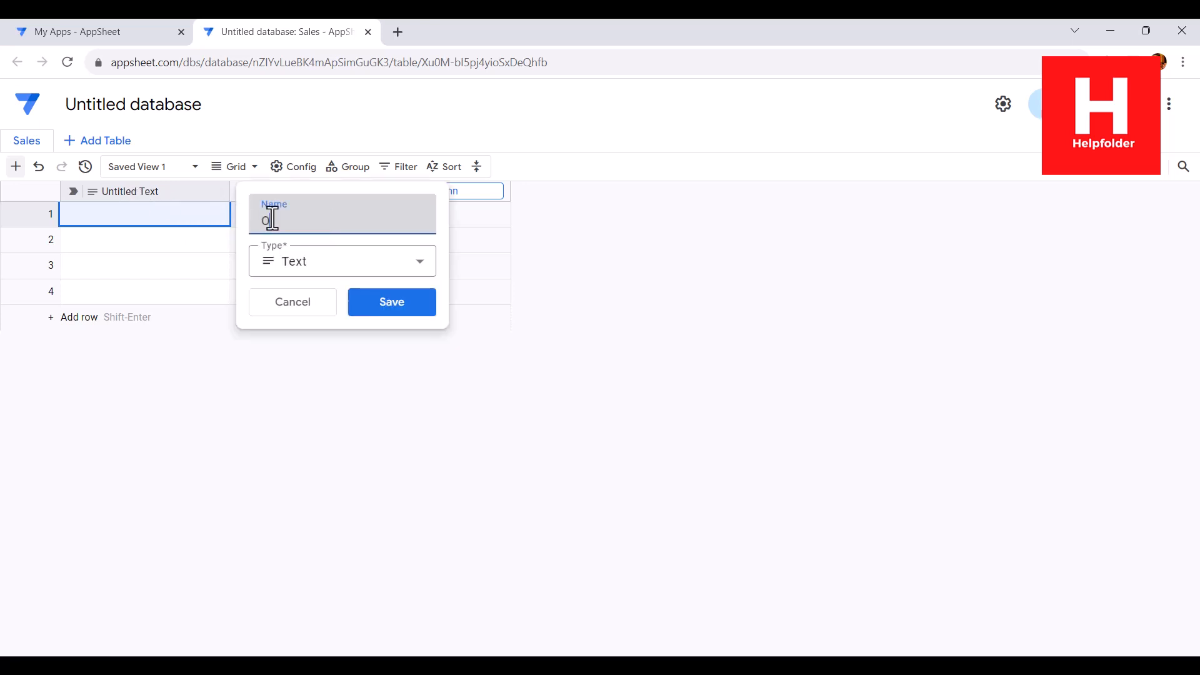
key("BackSpace")
type("Product")
left_click(319, 263)
left_click(306, 373)
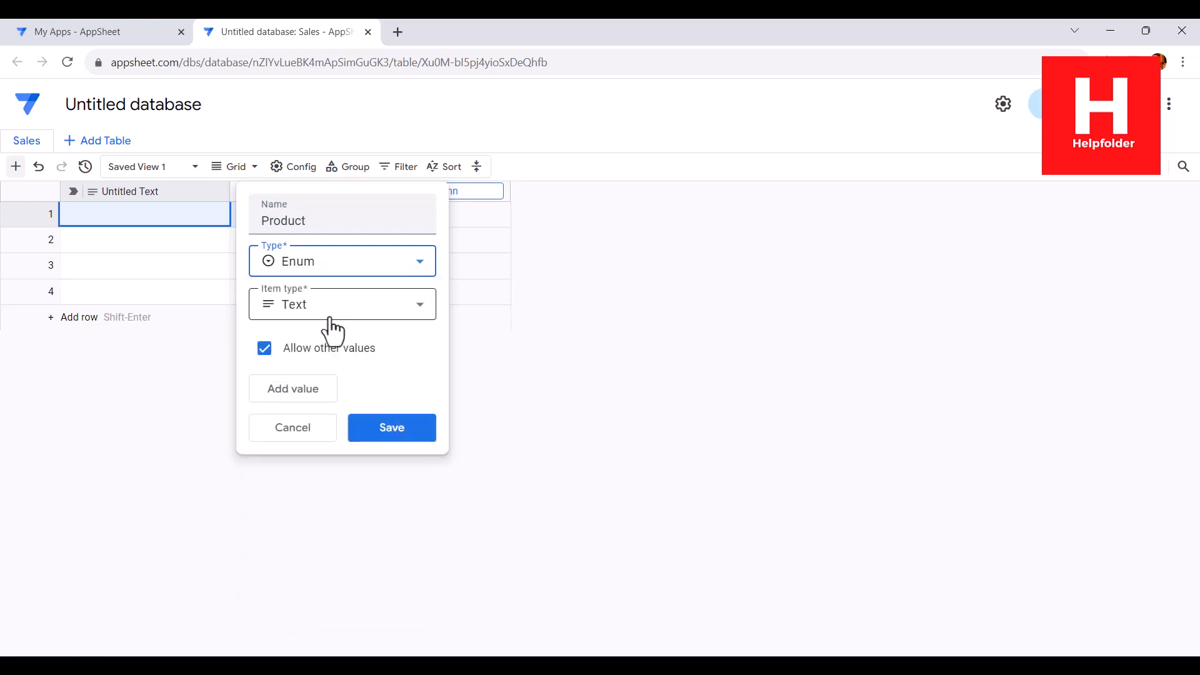
Step: Try to save the Product column as a Dropdown item type with the options "Product1" and "Product2"
left_click(315, 313)
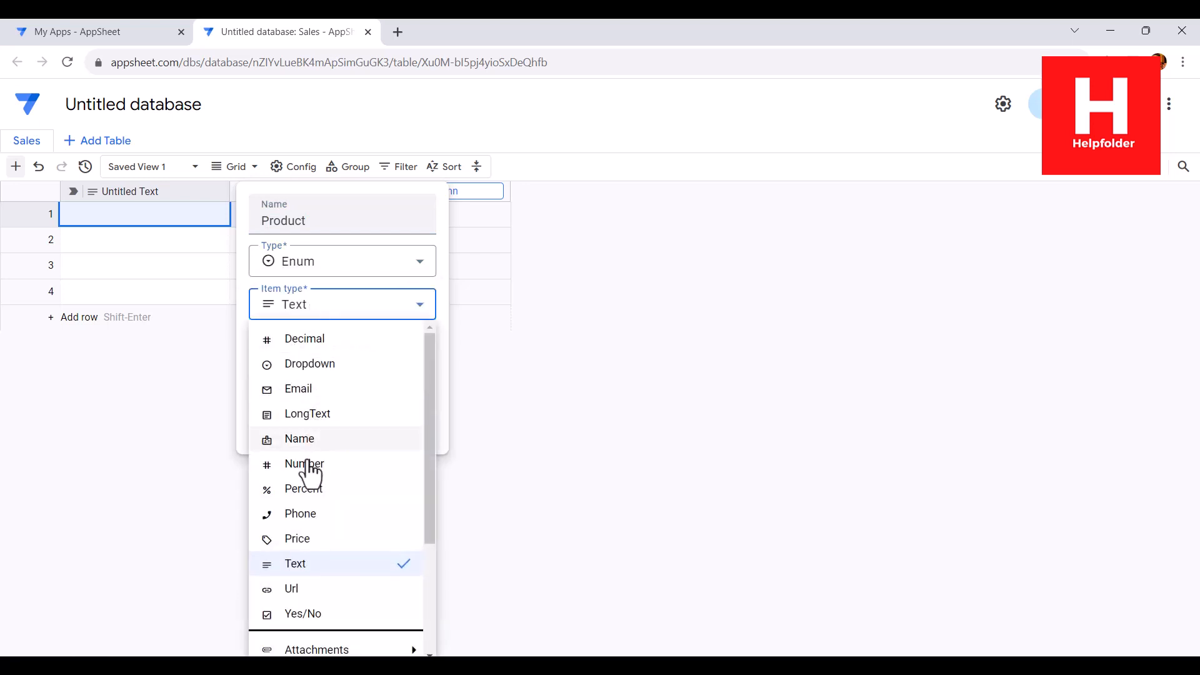
left_click(305, 365)
left_click(313, 372)
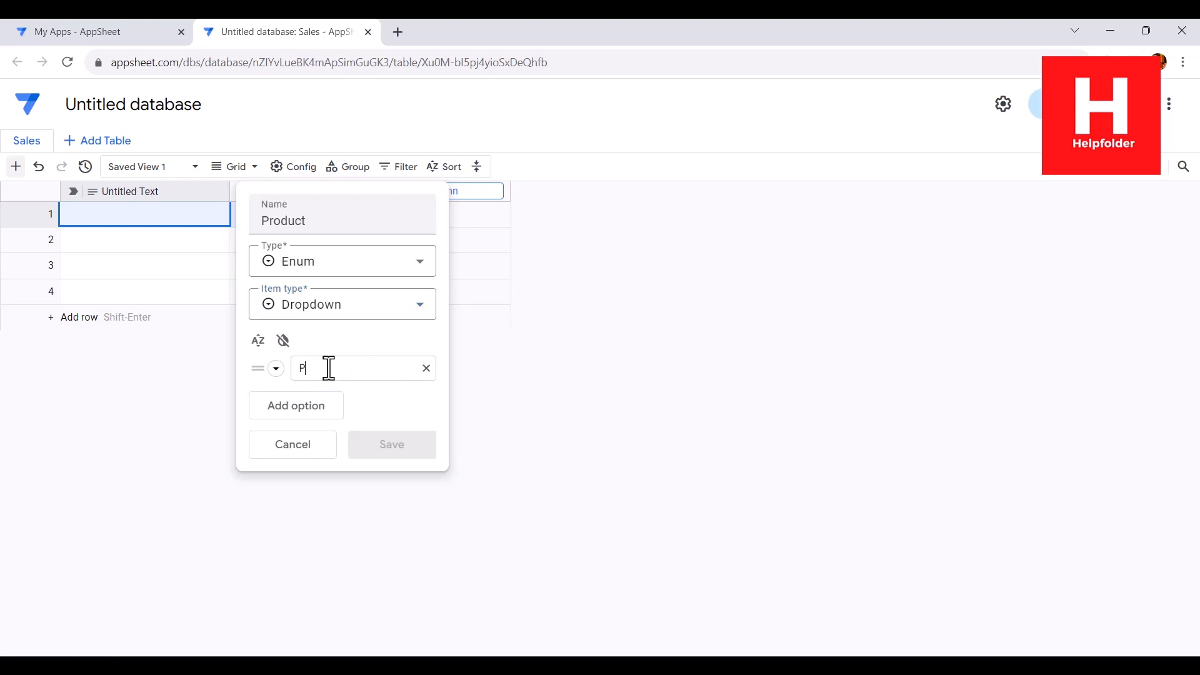
type("Product")
left_click(324, 405)
type("Prod")
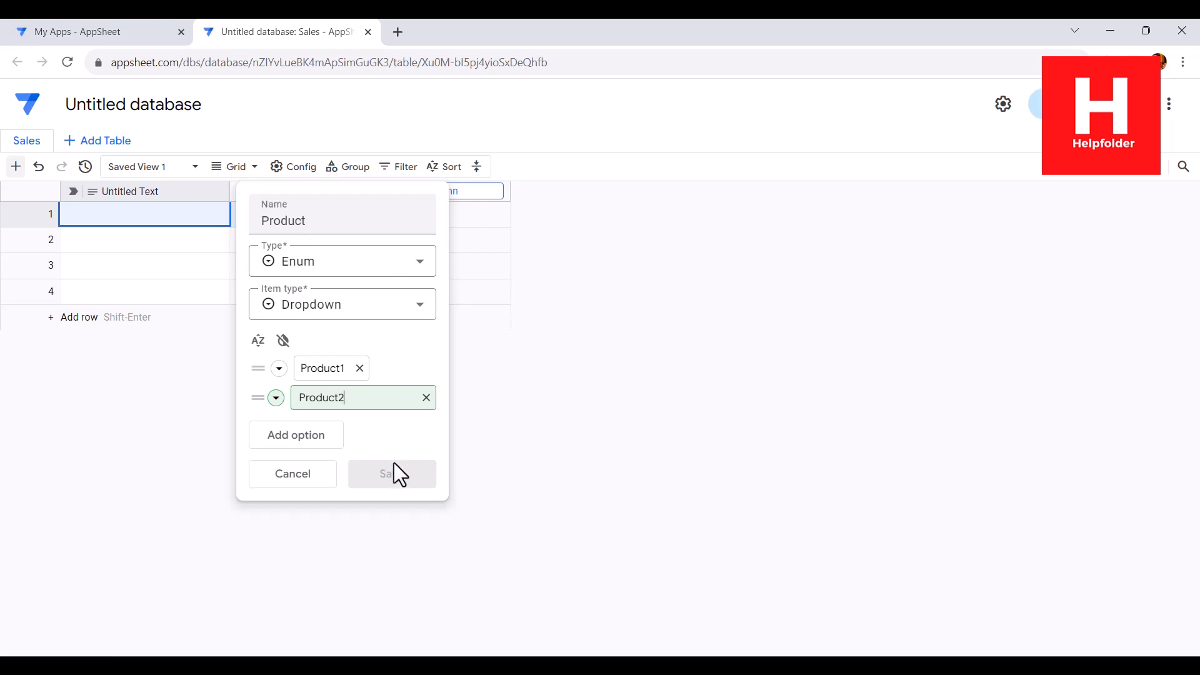
left_click(403, 481)
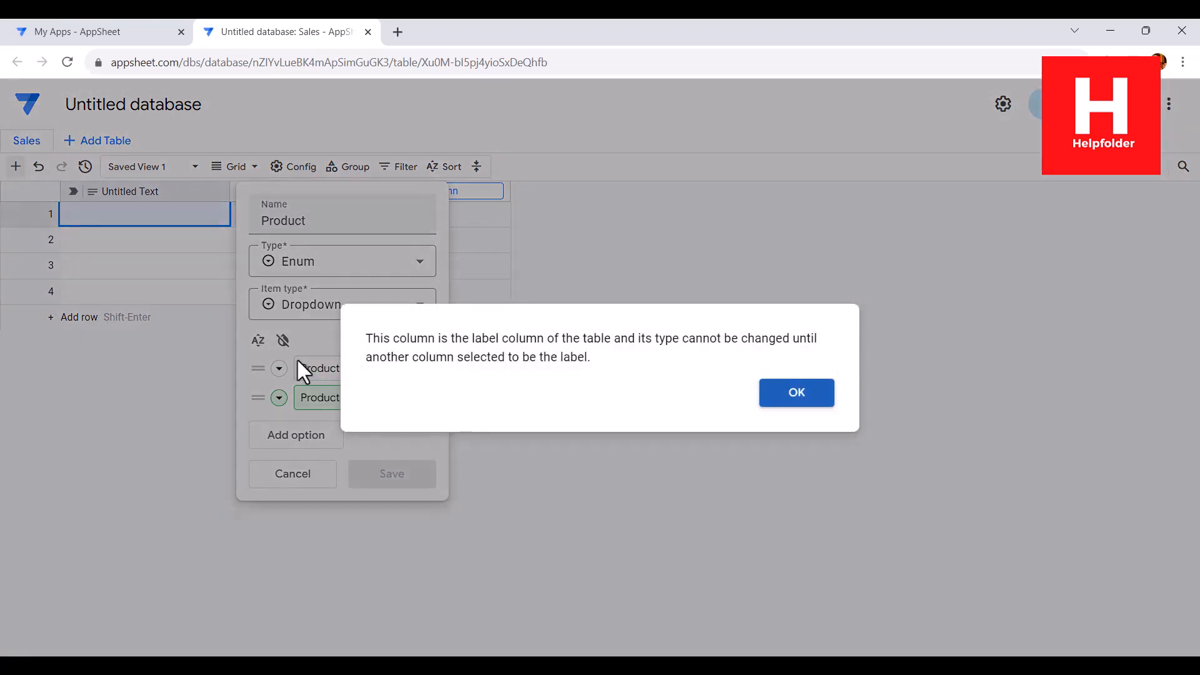
left_click(816, 400)
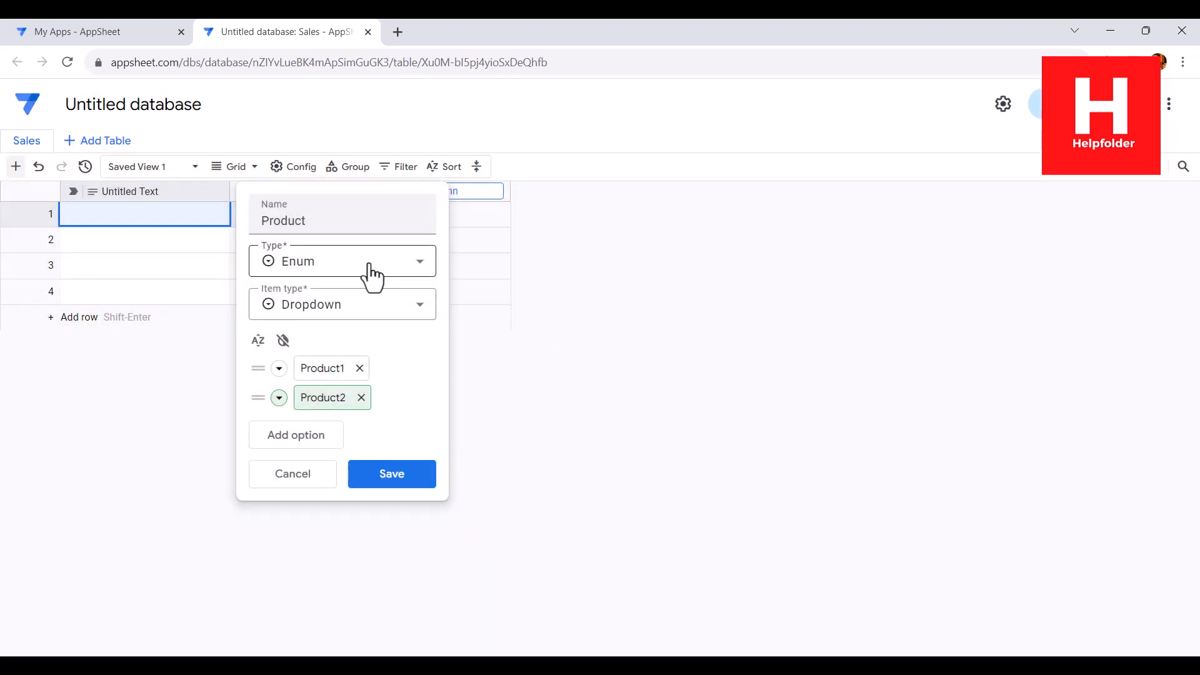
Step: Set the Product column's type to Text, save it, and narrow the column in the grid
left_click(350, 265)
left_click(295, 593)
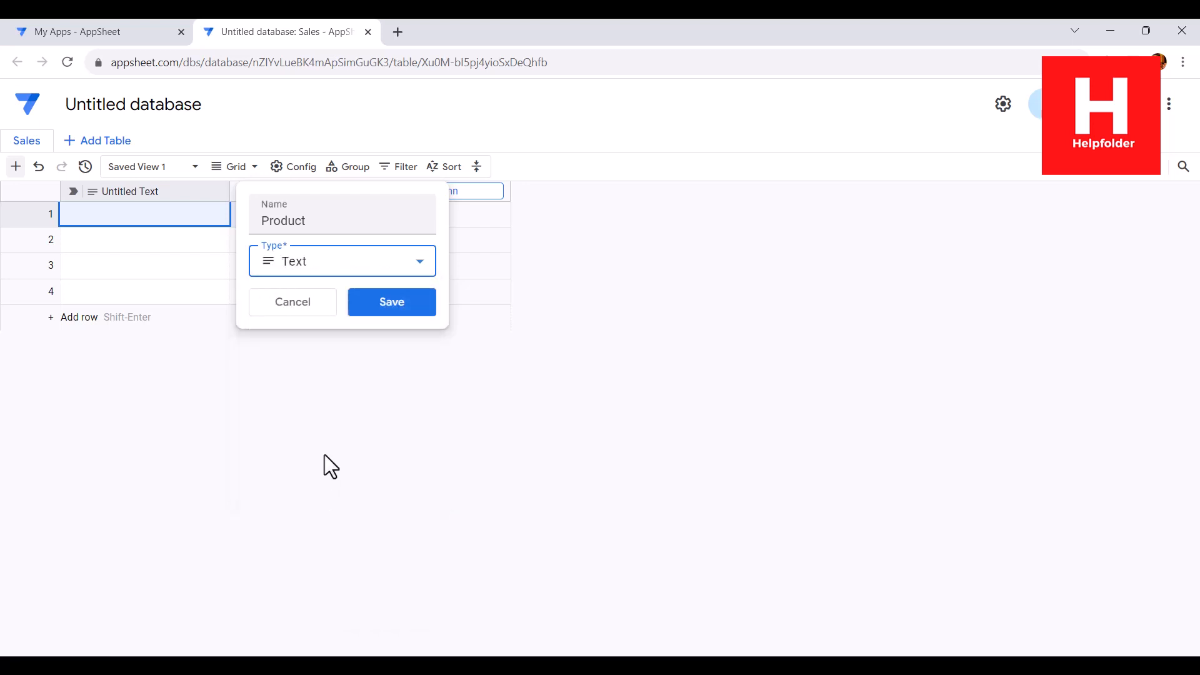
left_click(368, 324)
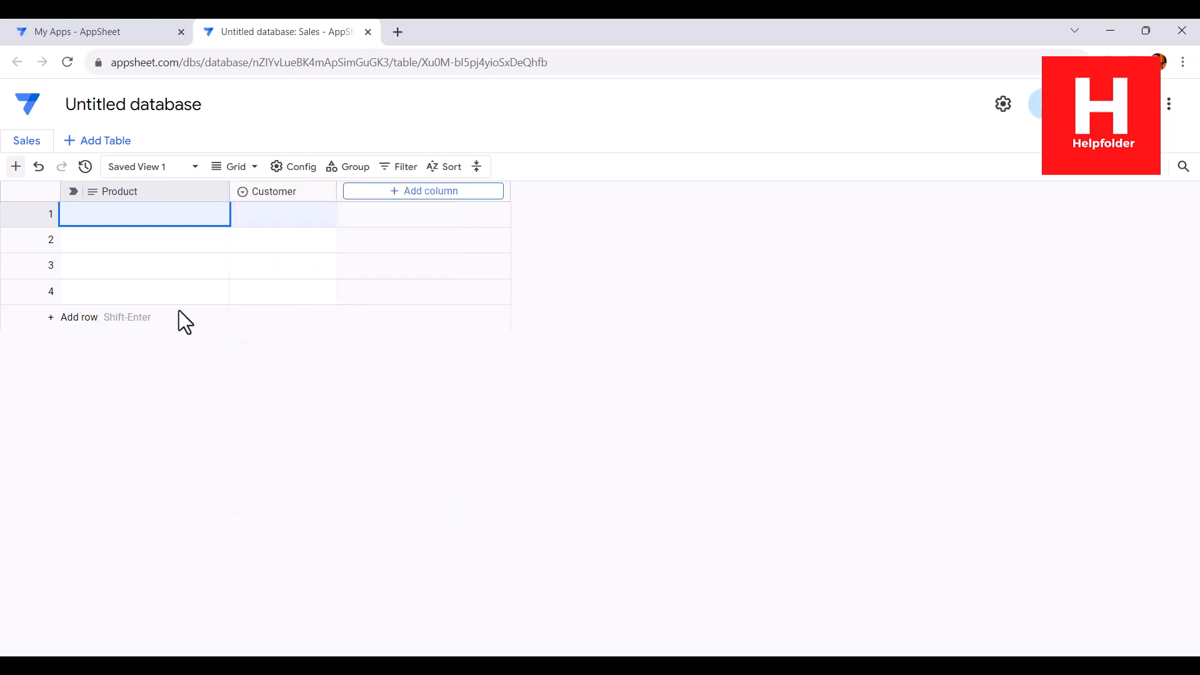
left_click_drag(228, 191, 171, 190)
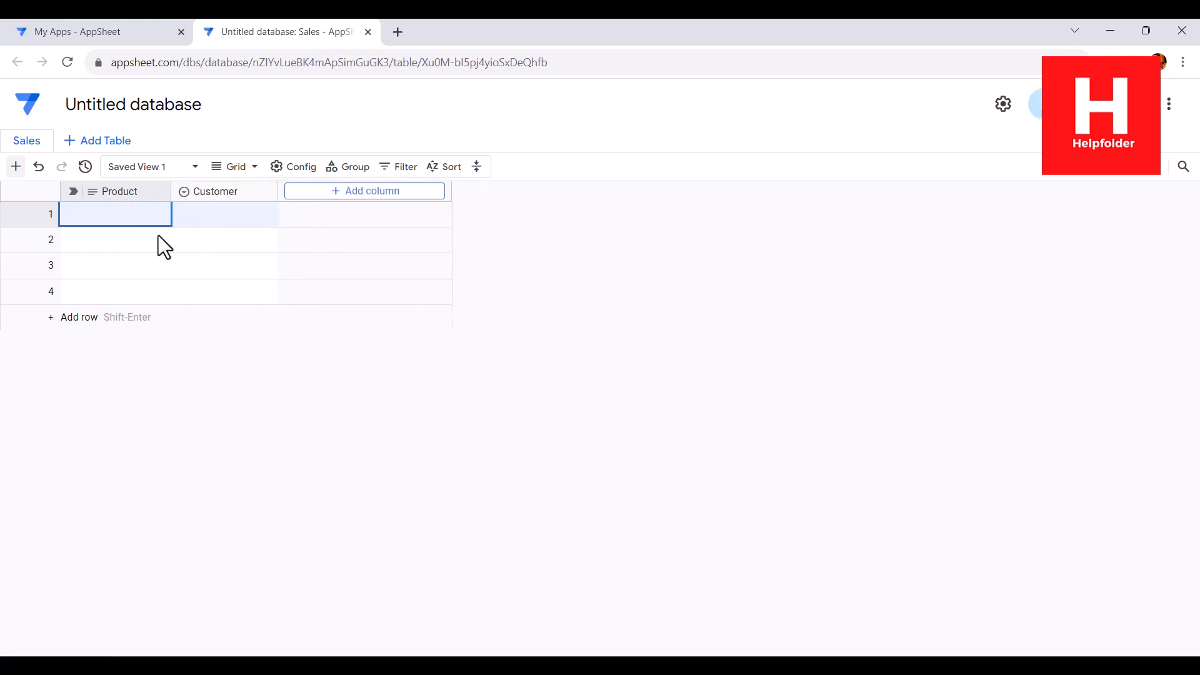
Step: Add a column named "Quarter 1" with type Number to the Sales table
left_click(328, 194)
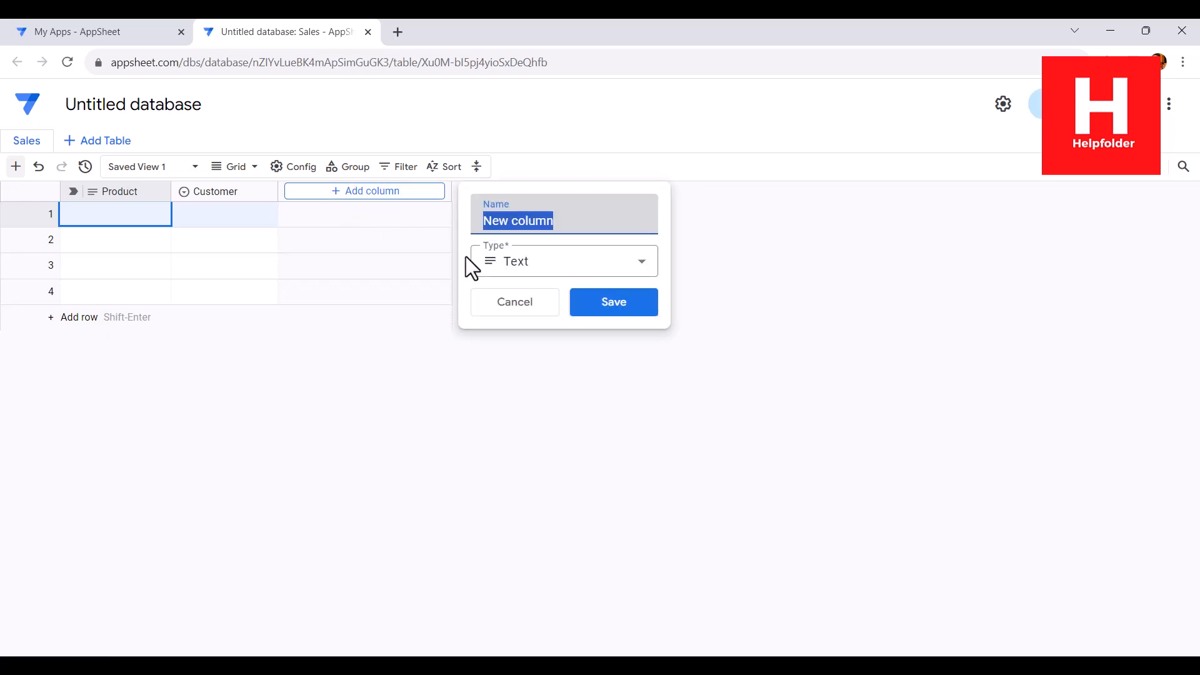
type("Quarter 1")
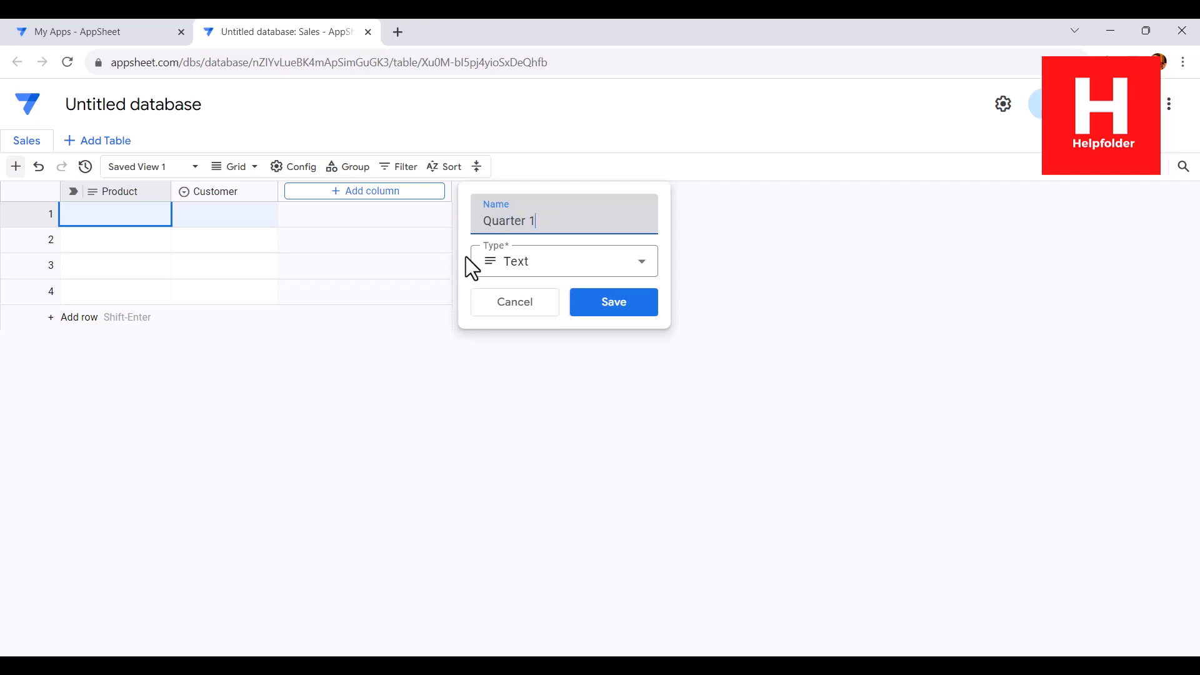
left_click(522, 266)
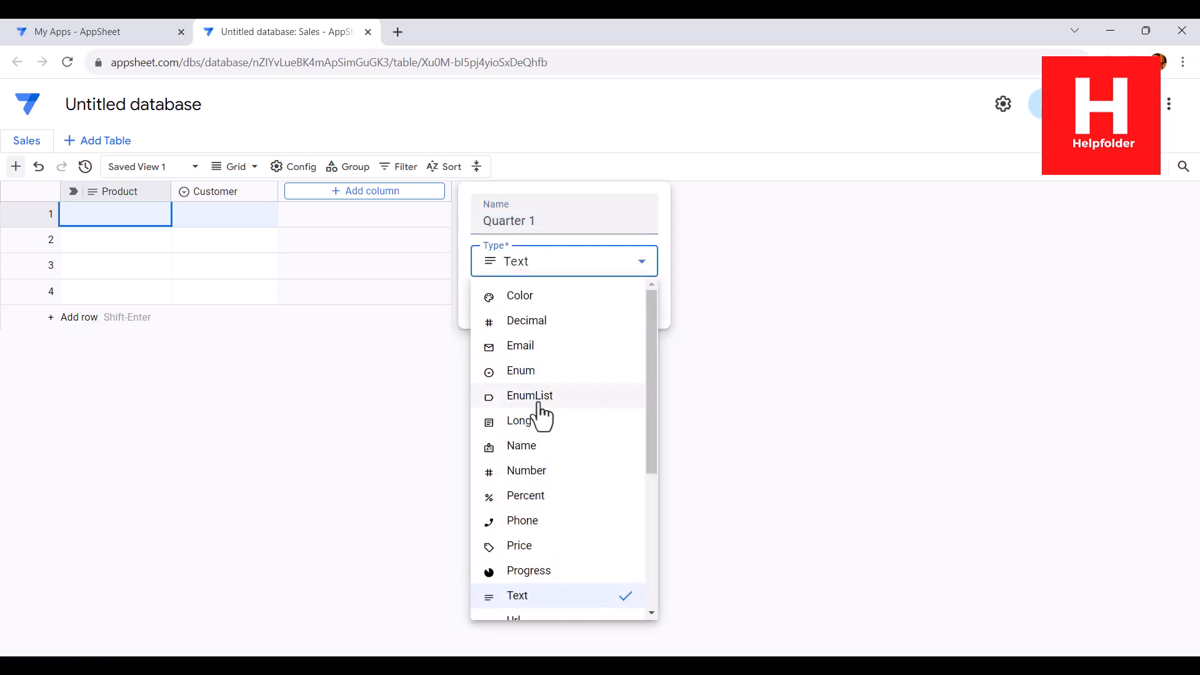
left_click(541, 475)
left_click(578, 306)
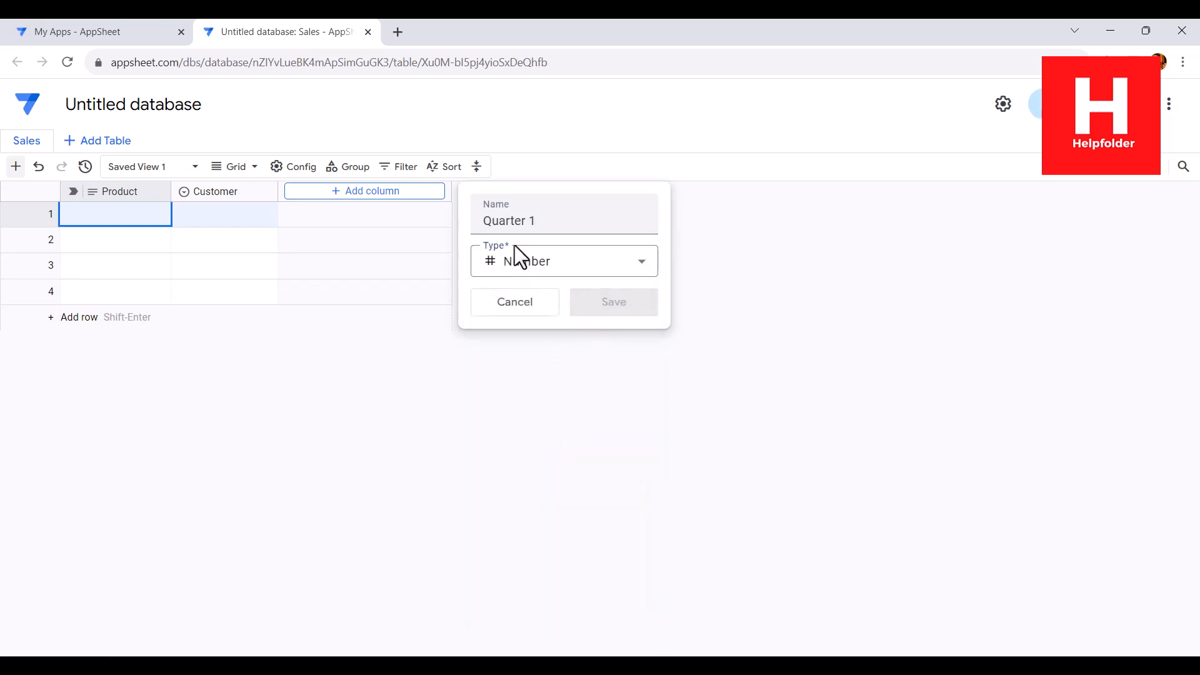
Step: Add a Number column named "Quarter 2" and widen the Quarter 1 and Quarter 2 columns to fit their names
left_click(481, 191)
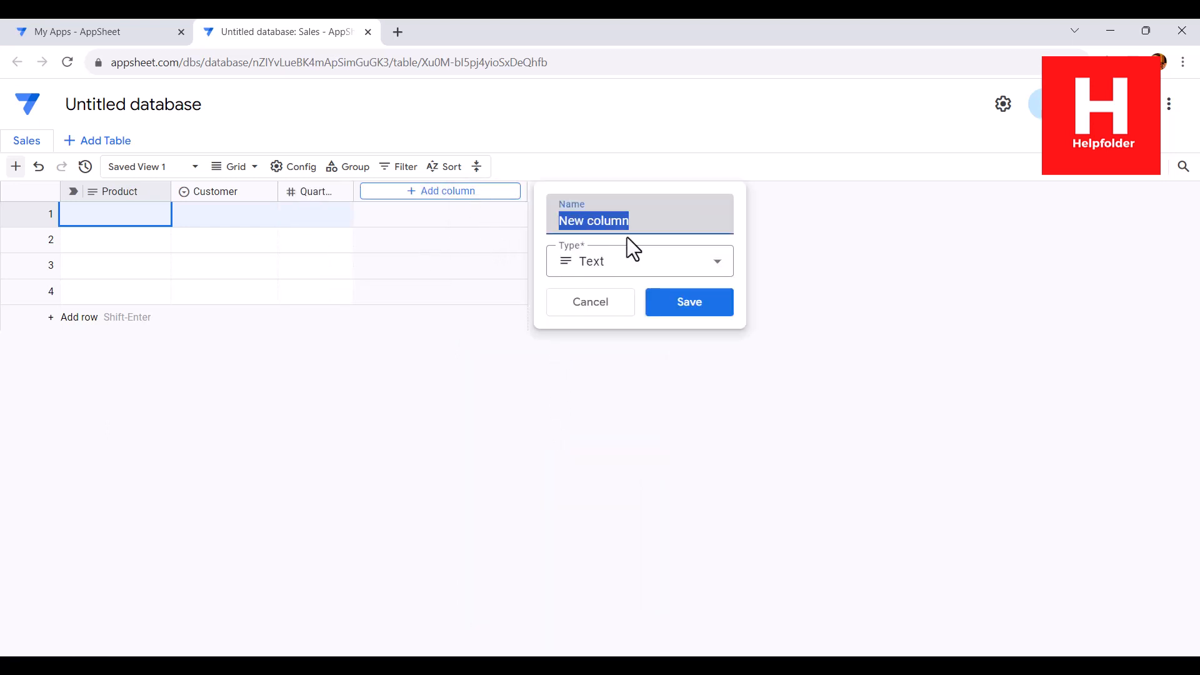
type("Quarter 2")
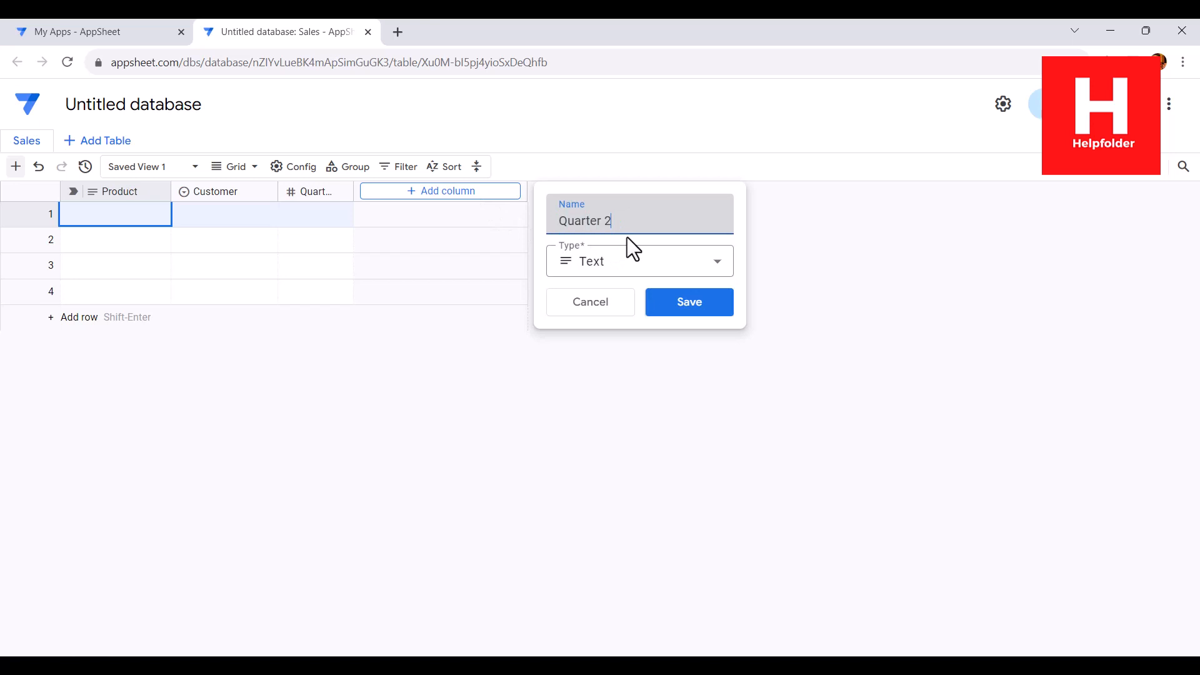
left_click(606, 265)
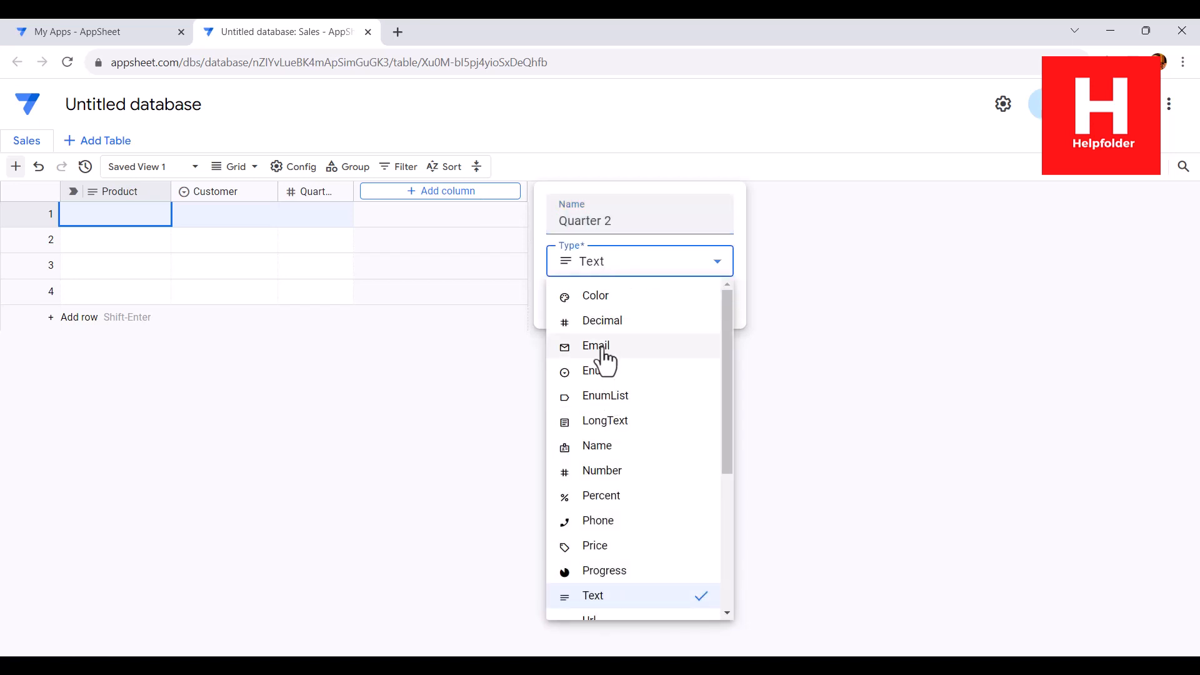
left_click(604, 471)
left_click(663, 310)
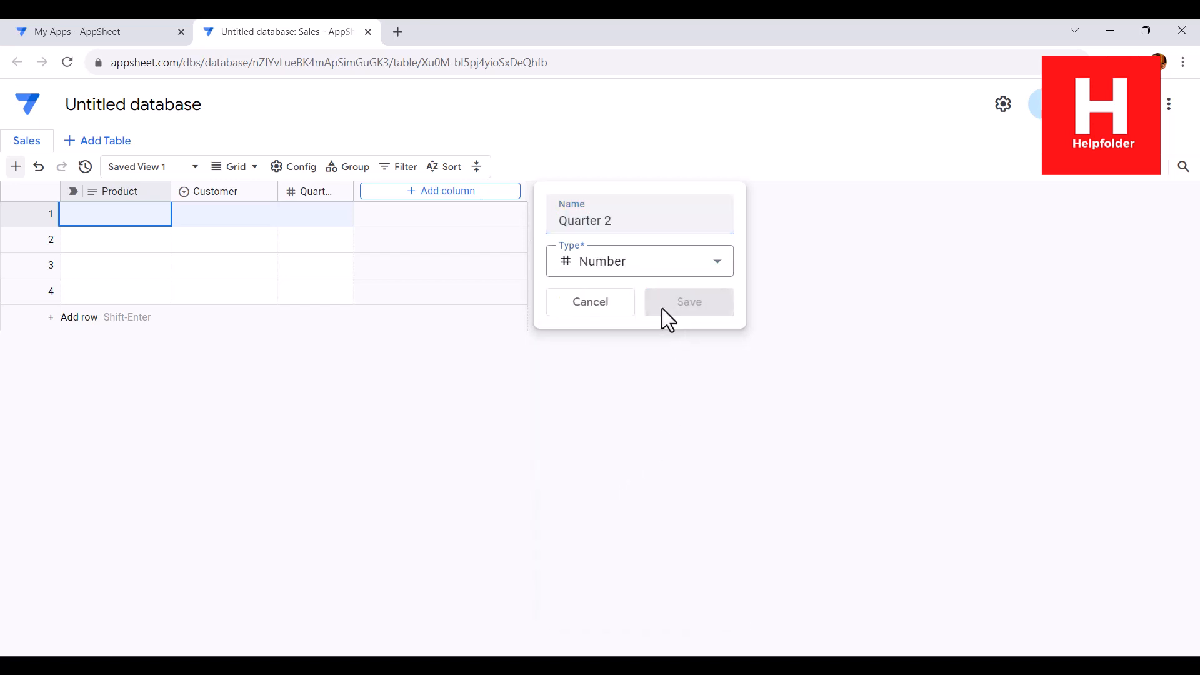
mouse_move(350, 191)
left_mouse_down()
mouse_move(468, 193)
mouse_move(374, 192)
left_mouse_up()
left_click_drag(450, 200, 485, 191)
Step: Add a column named "Quarter 3" with type Number to the Sales table
left_click(560, 194)
left_click_drag(779, 220, 686, 223)
type("Qiuarter 3")
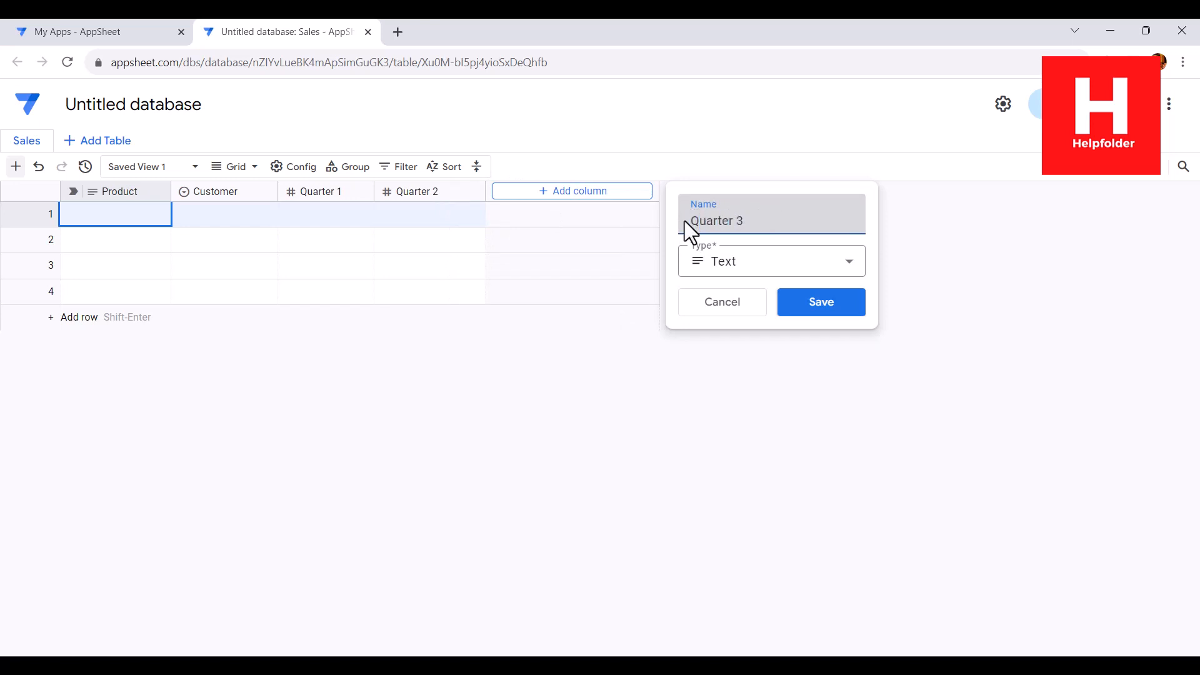
left_click(691, 260)
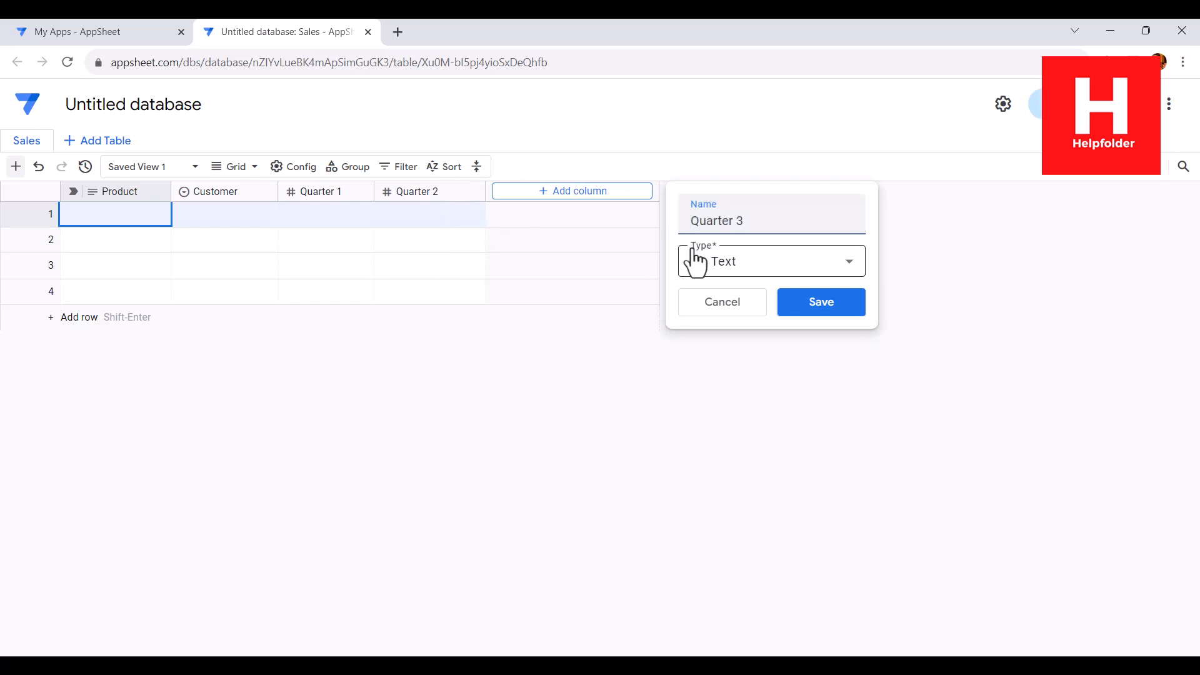
left_click(729, 469)
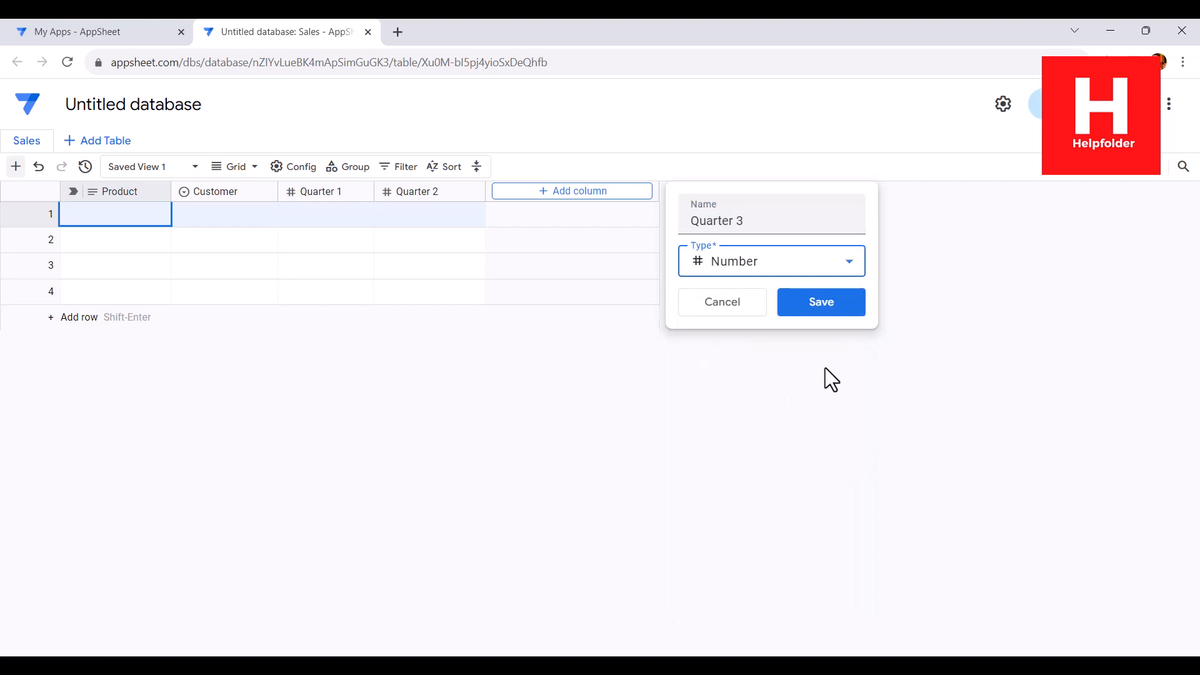
left_click(818, 302)
left_click(630, 193)
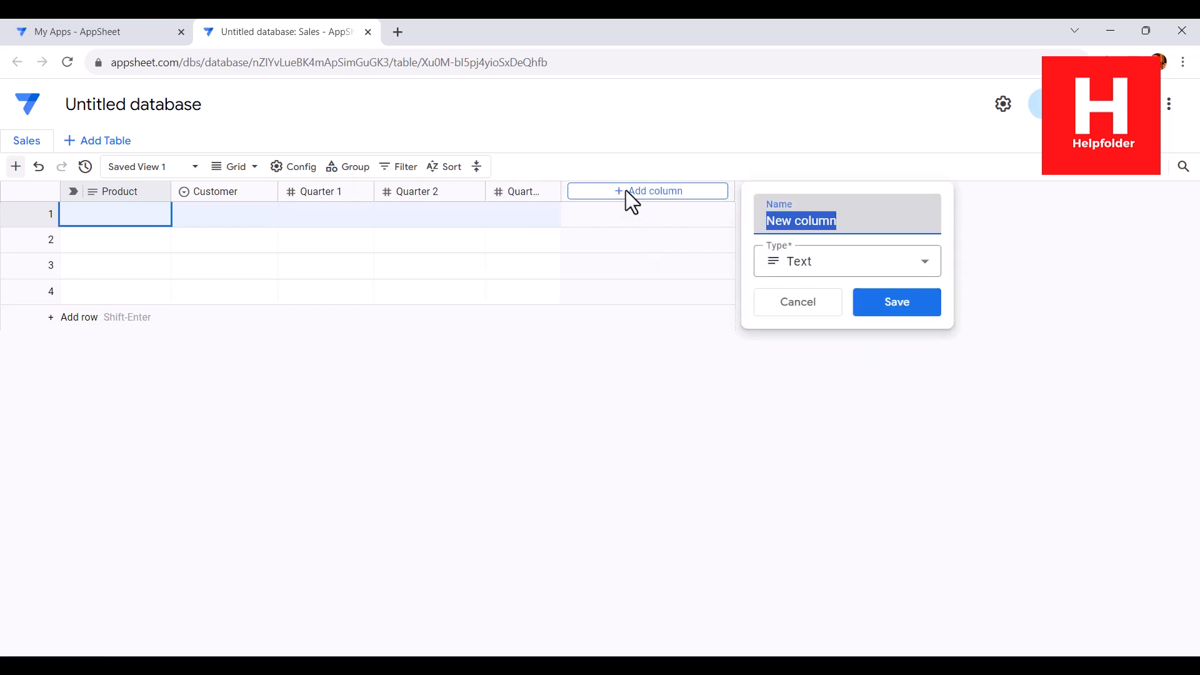
type("Total")
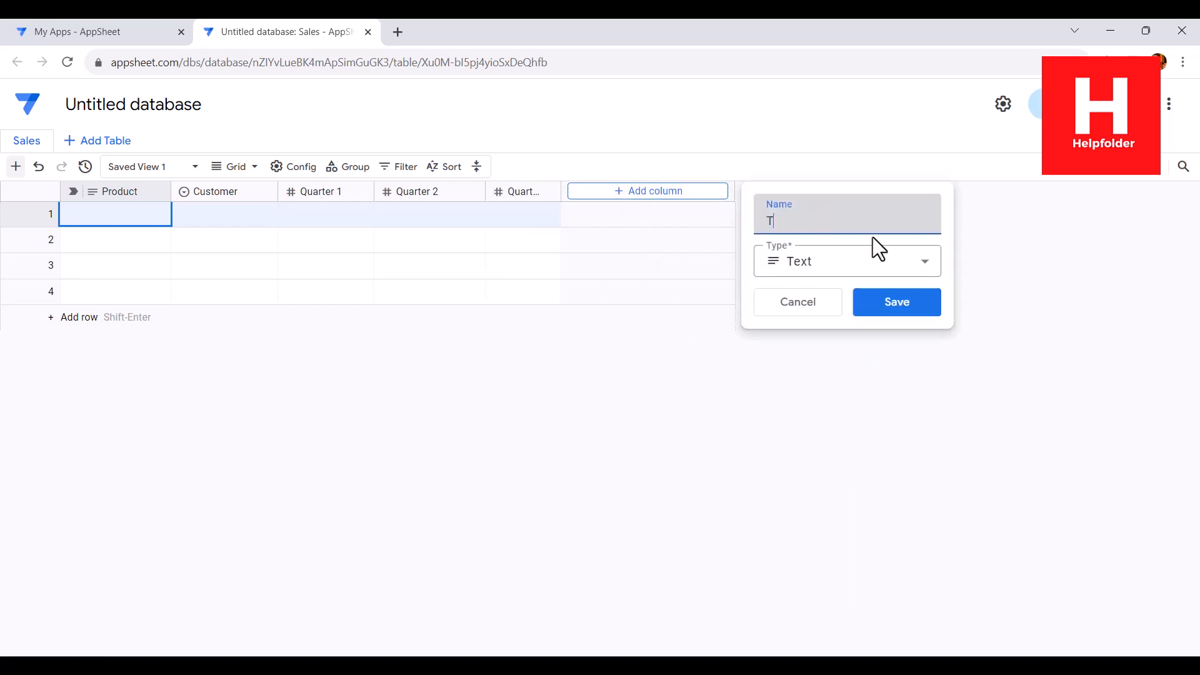
left_click(822, 271)
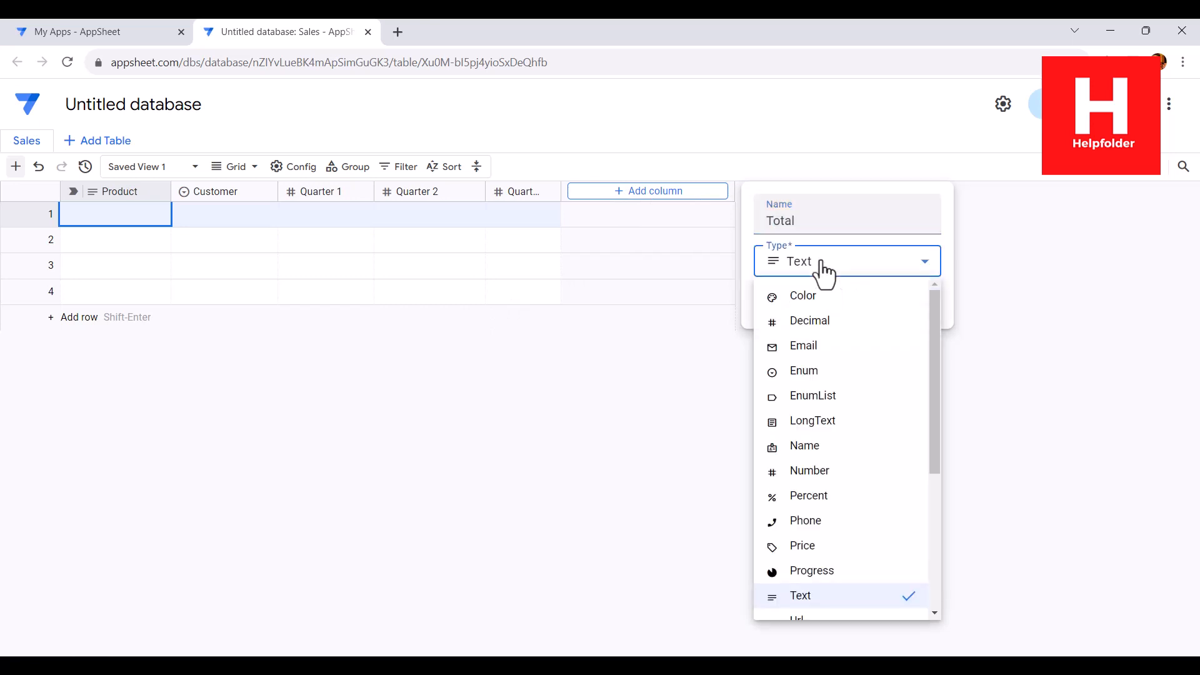
left_click_drag(932, 437, 921, 579)
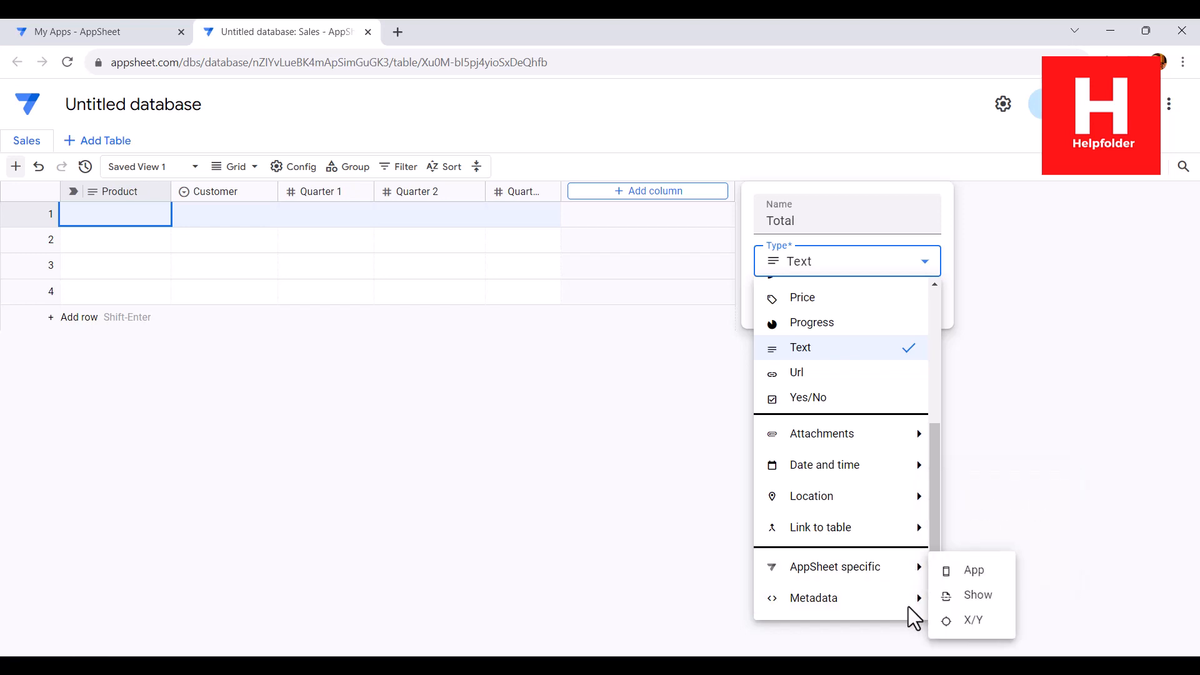
mouse_move(915, 616)
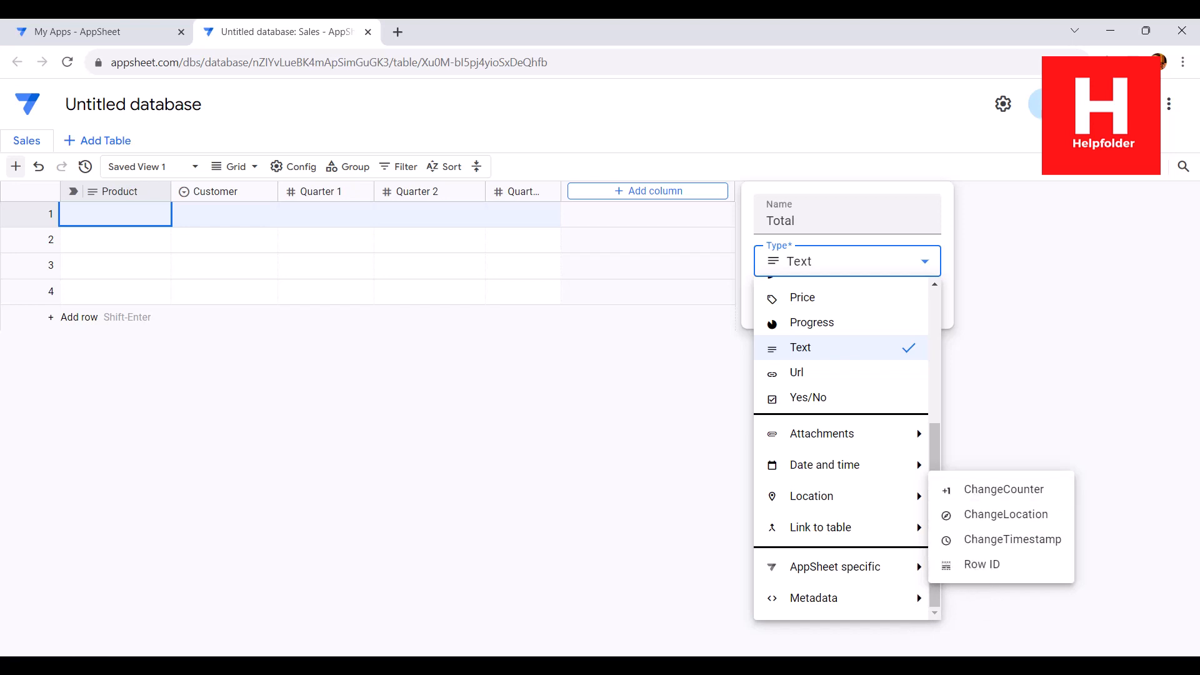
left_click(1028, 669)
left_click(1006, 650)
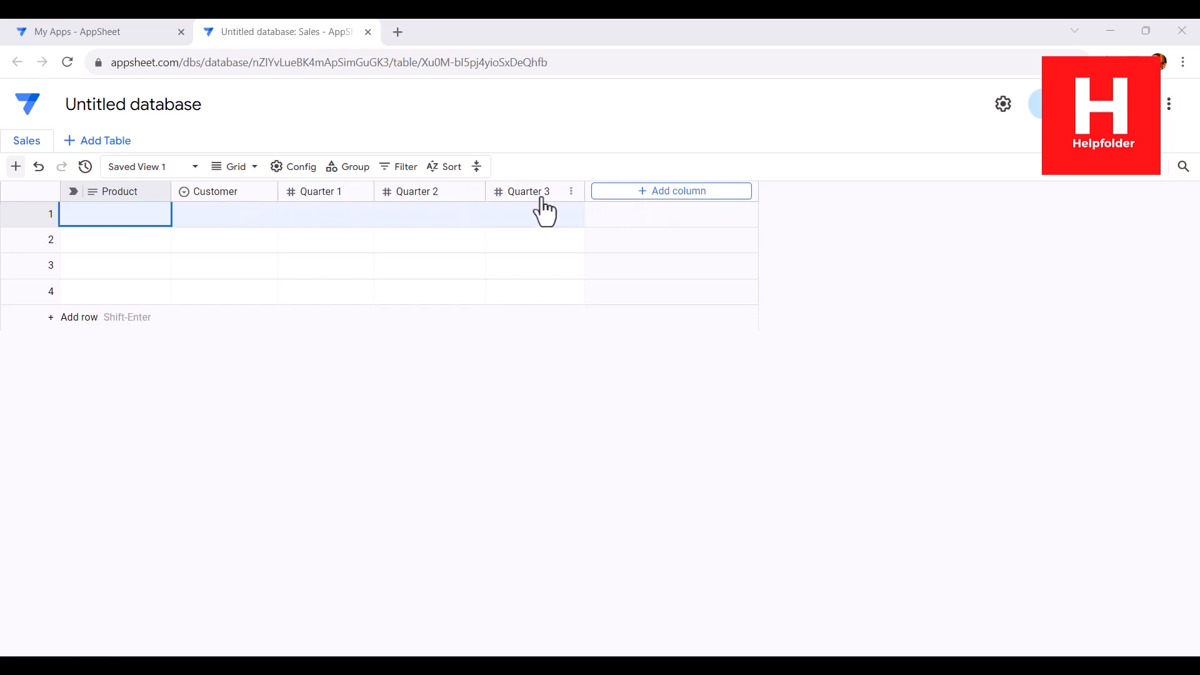
Step: Add a column named "Total" with type Number after the Quarter 3 column
left_click(625, 192)
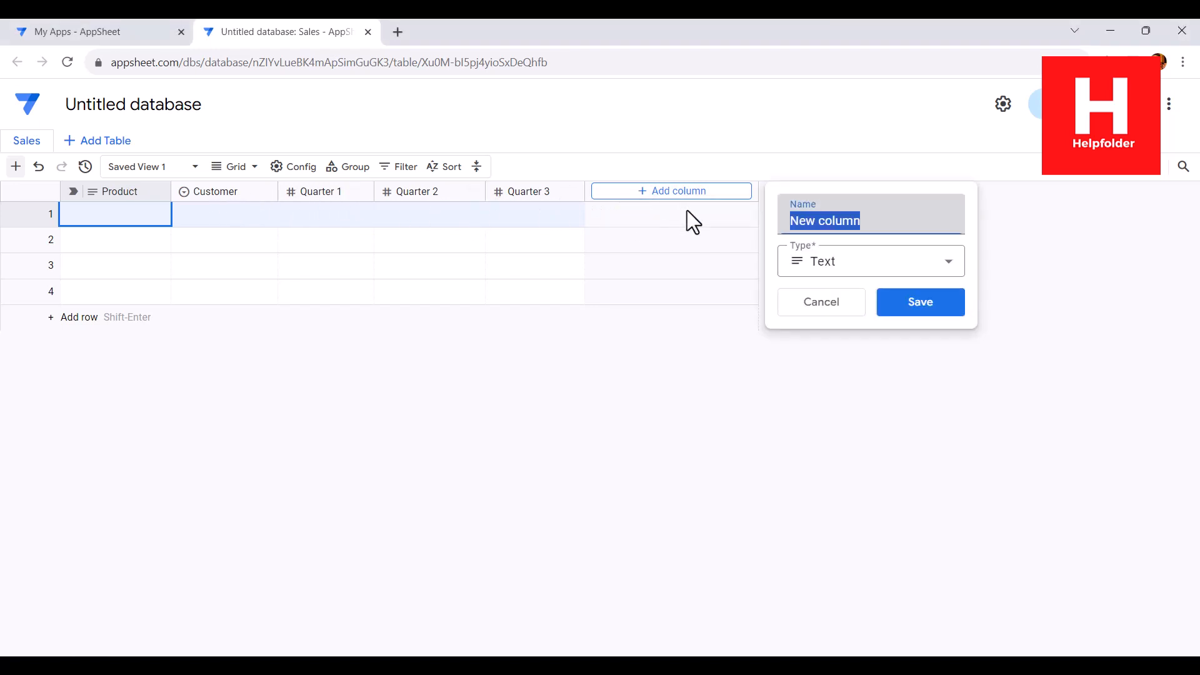
left_click_drag(870, 223, 769, 220)
type("Total")
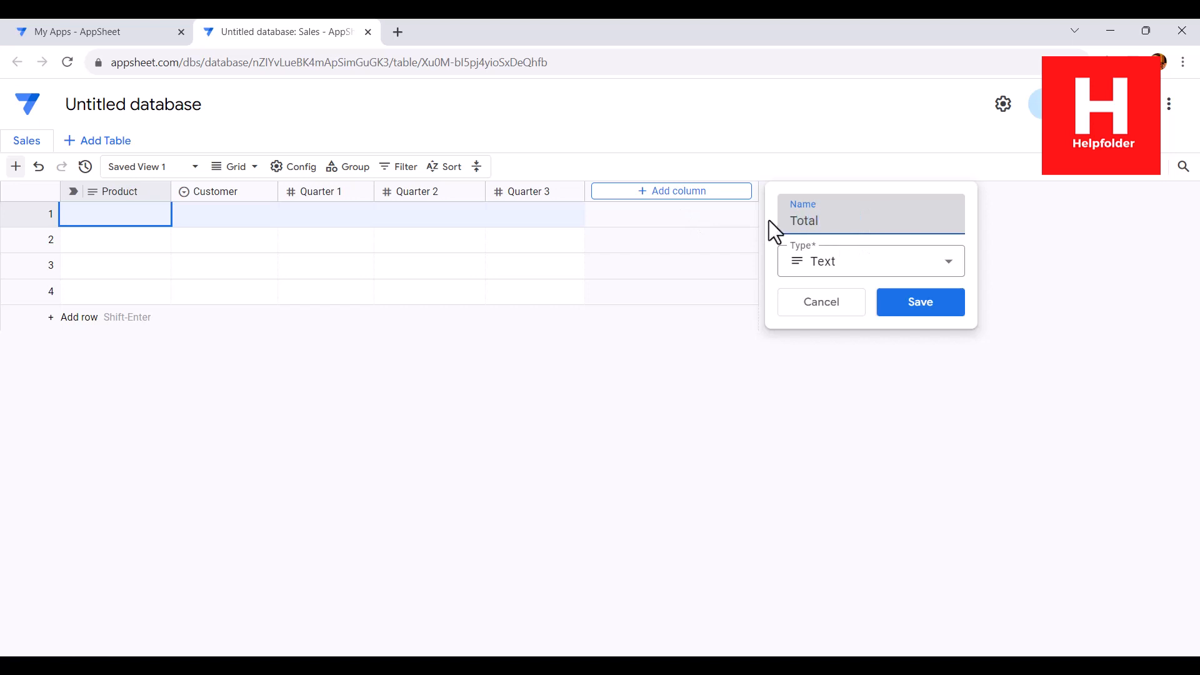
left_click(812, 267)
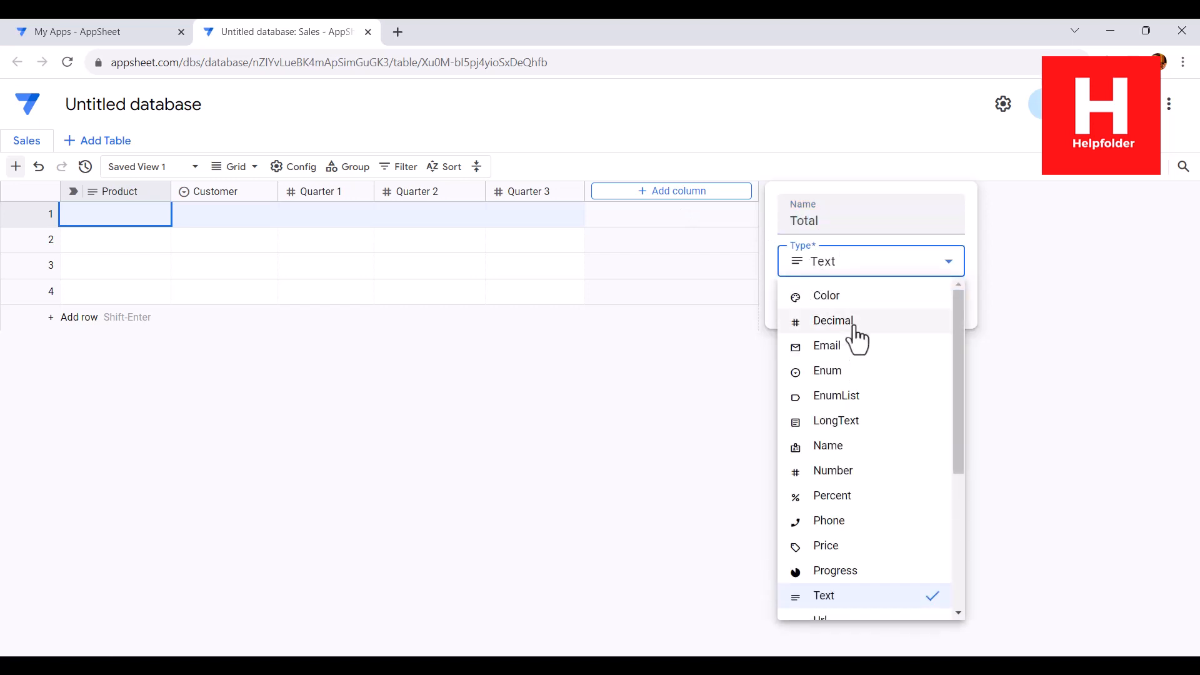
left_click(826, 473)
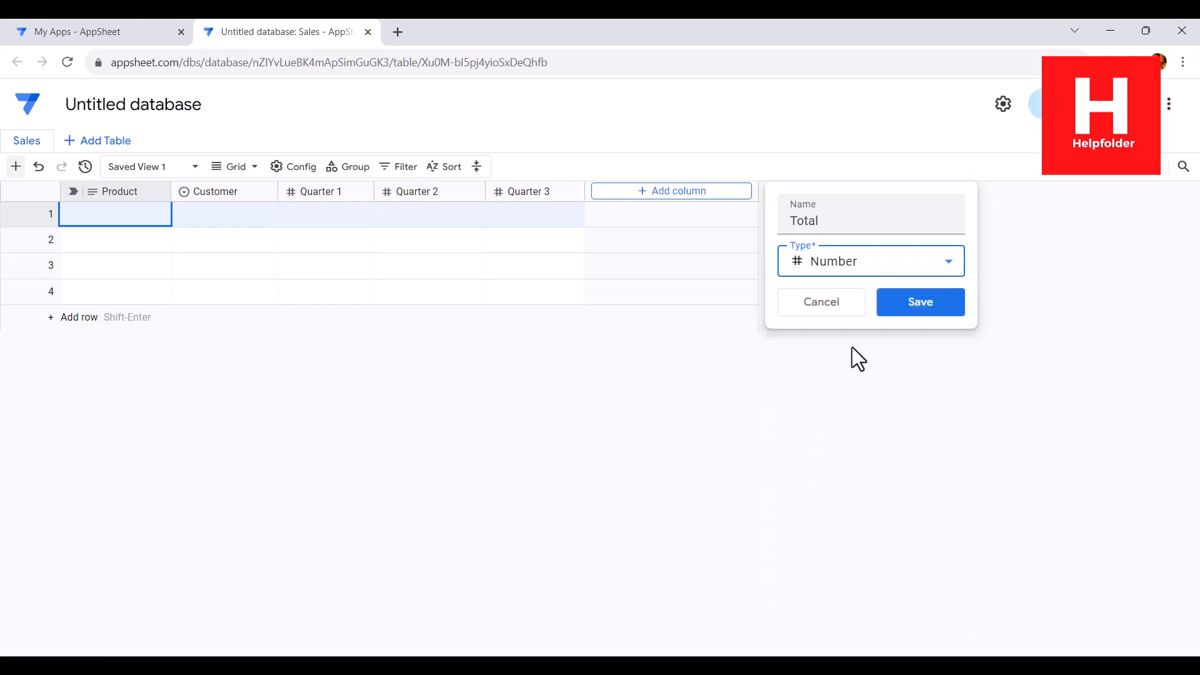
left_click(925, 312)
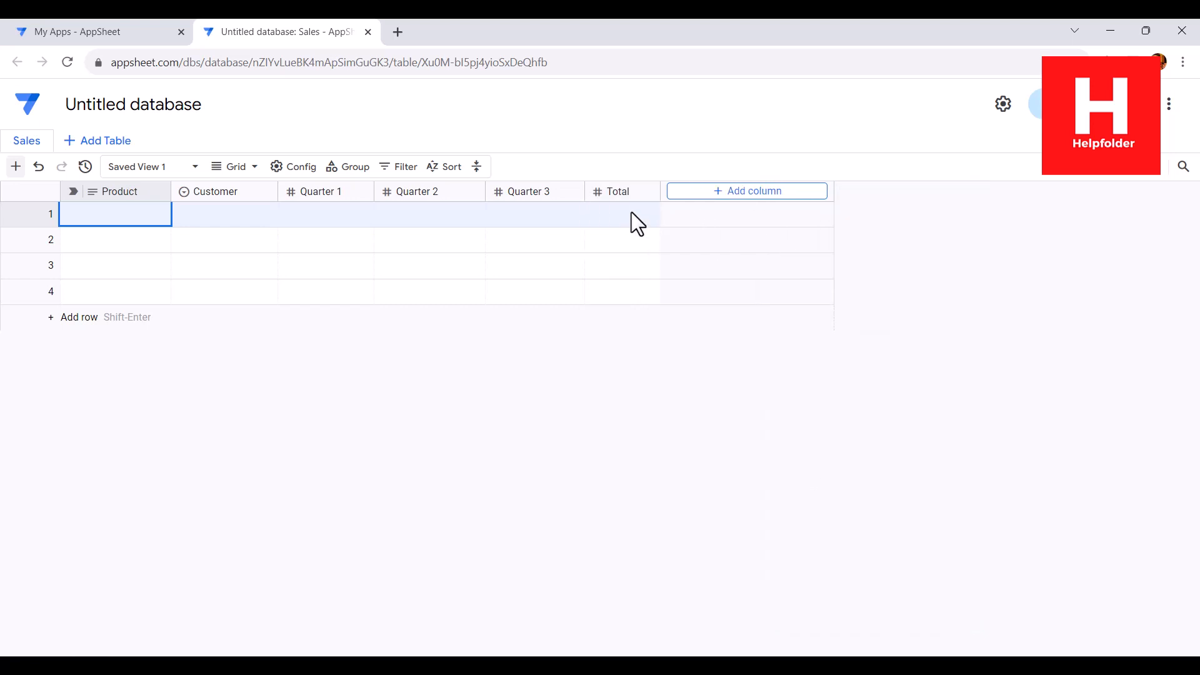
Step: Enter "Software" as the product in row 1 and choose Customer2 as its customer
double_click(110, 215)
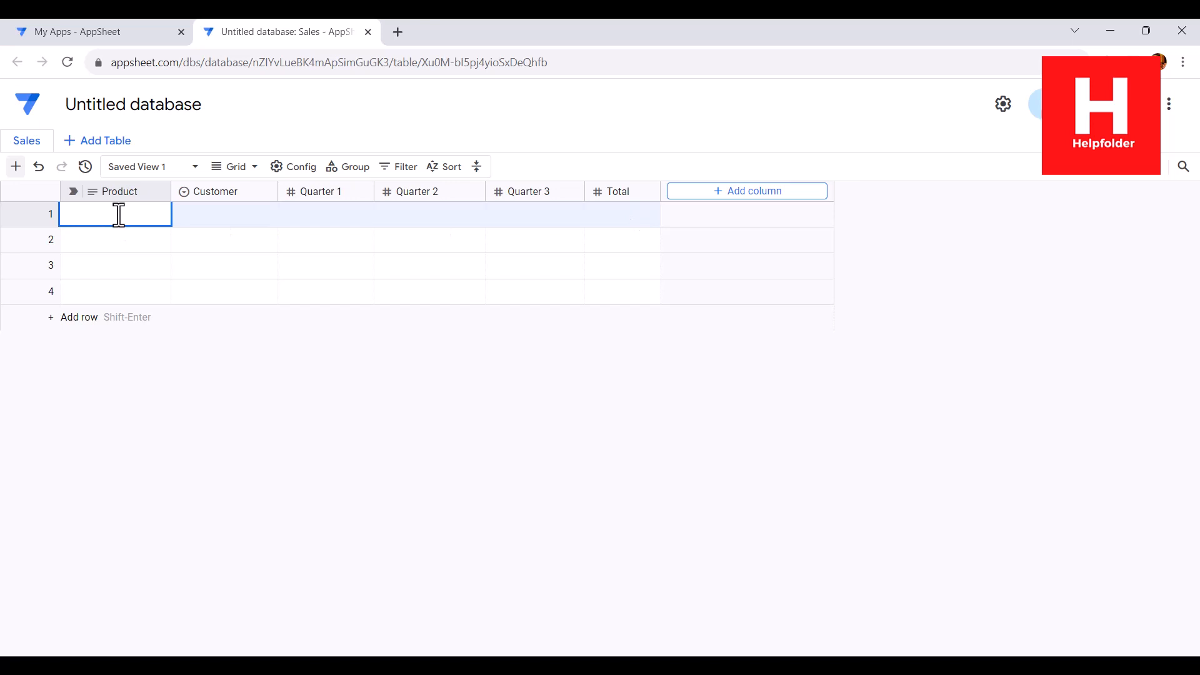
type("Software")
key("Tab")
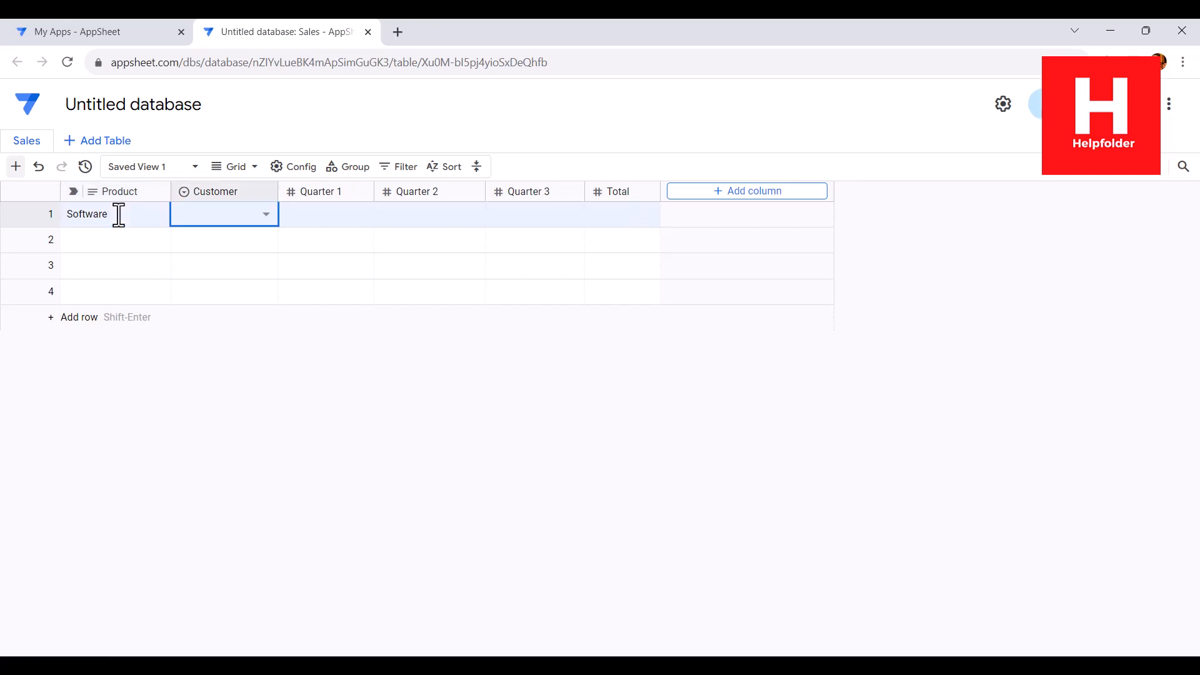
left_click(265, 224)
left_click(252, 291)
Step: Fill in row 1's quarterly figures with 15 for Quarter 1, 12 for Quarter 2 and 20 for Quarter 3
left_click(335, 218)
left_click(336, 217)
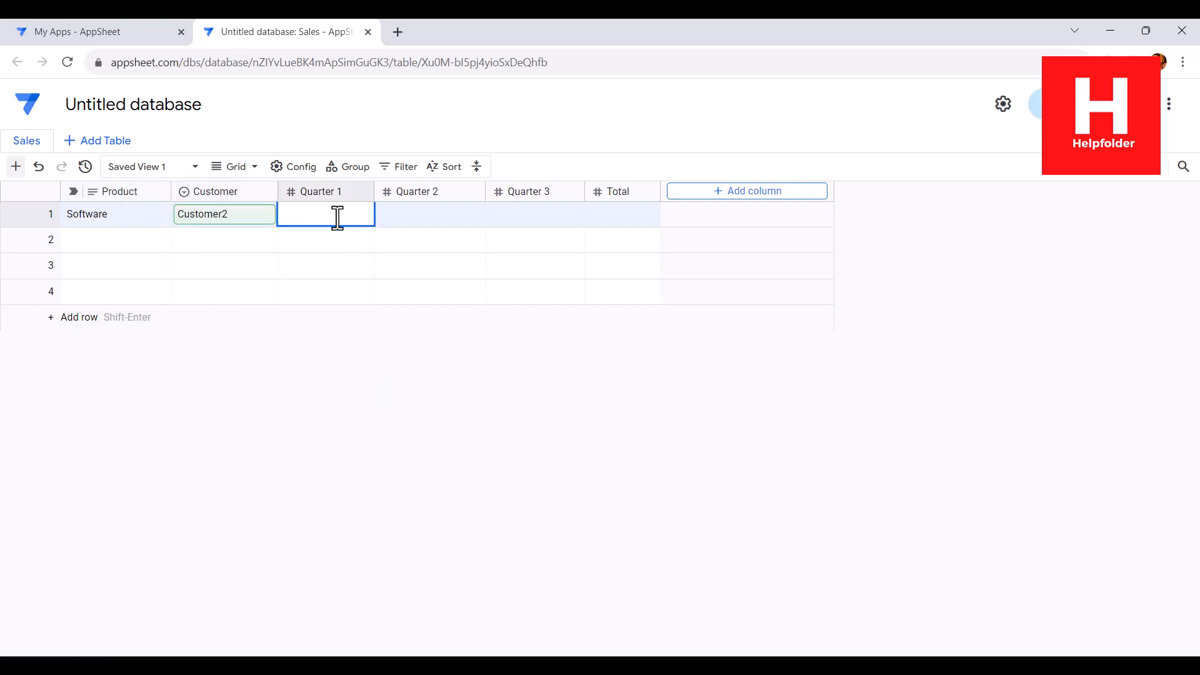
type("15")
left_click(424, 212)
type("12")
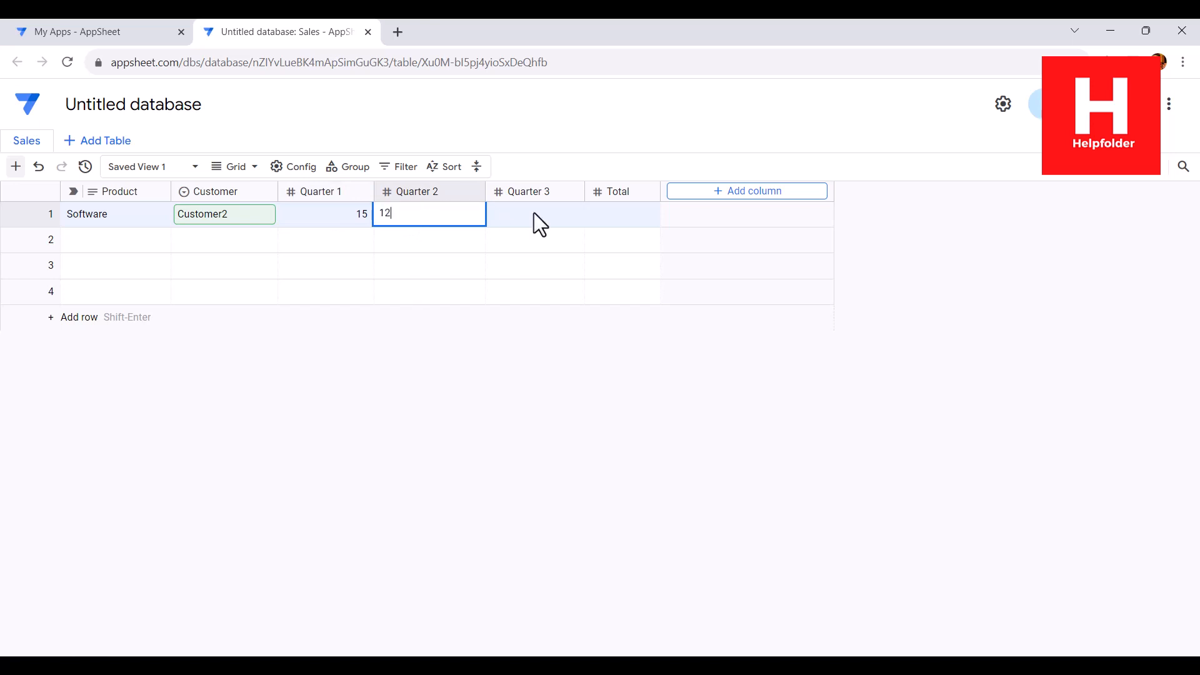
left_click(535, 213)
type("20")
left_click(625, 220)
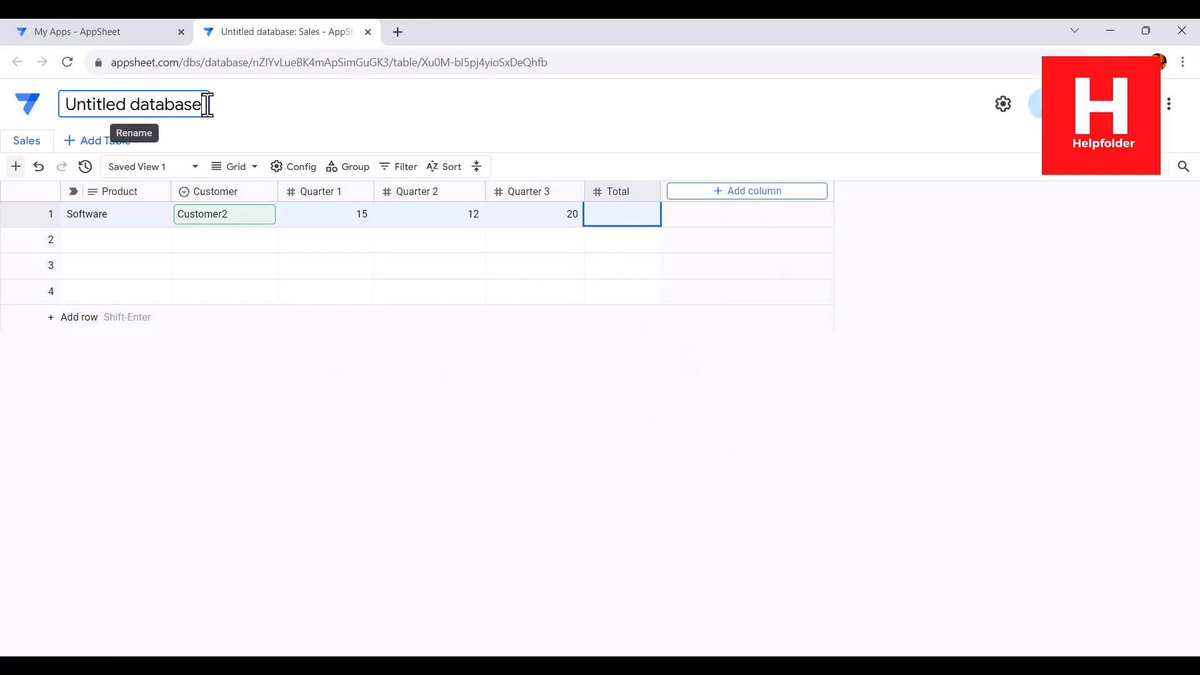
Step: Rename the untitled database as SalesDB
left_click(134, 105)
key("BackSpace")
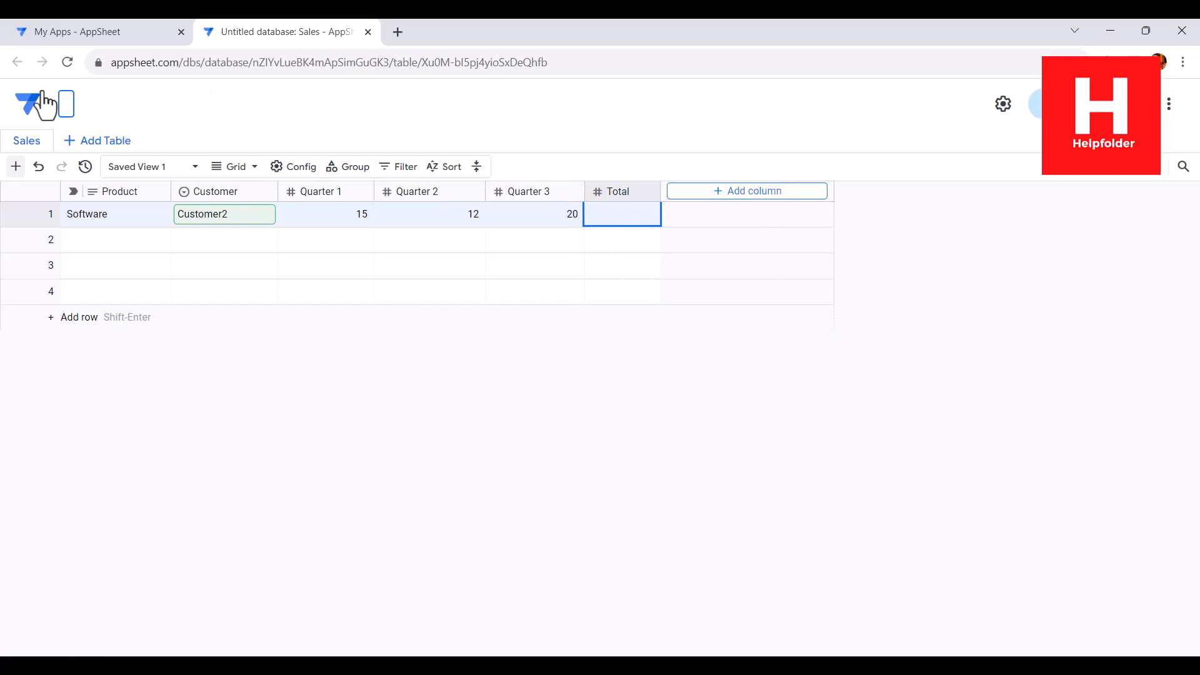
type("SalesDB")
left_click(352, 486)
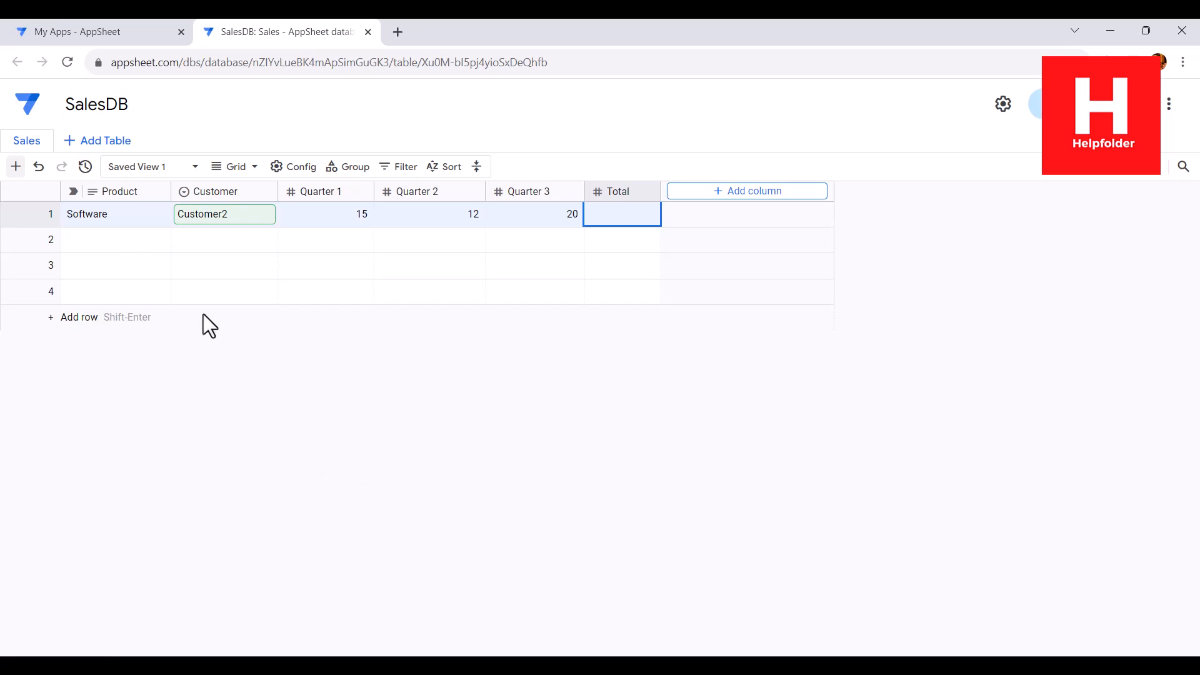
Step: Refresh the database list on the My Apps page and start a new app from existing data
left_click(85, 35)
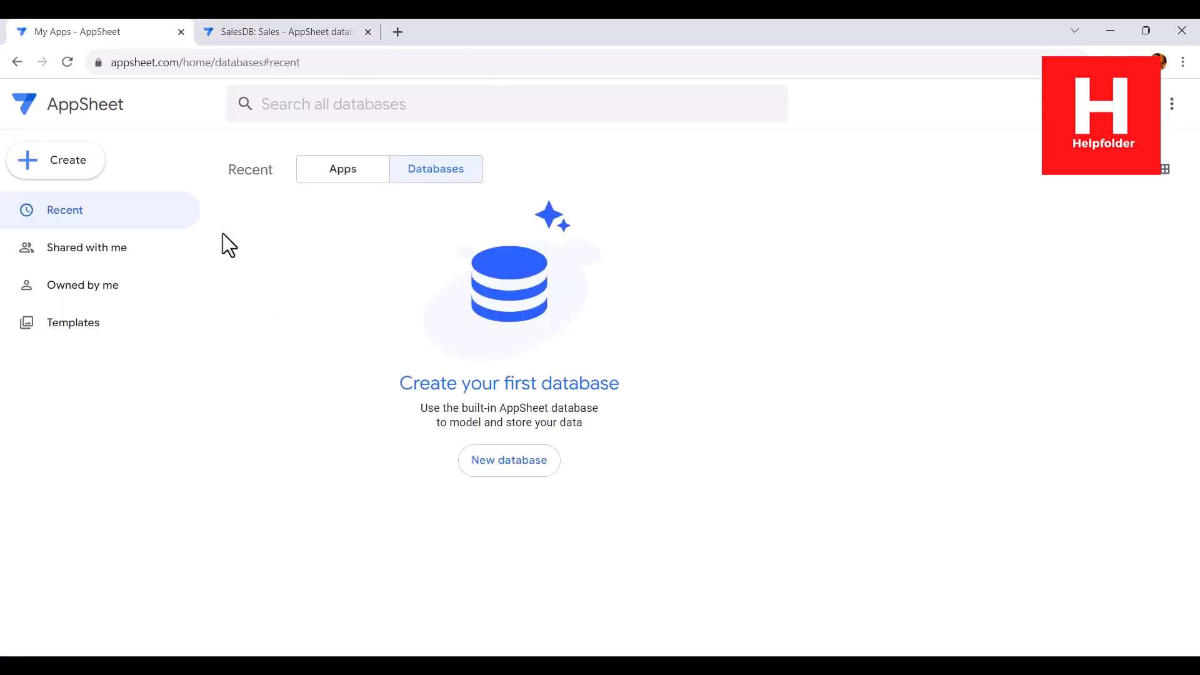
left_click(65, 63)
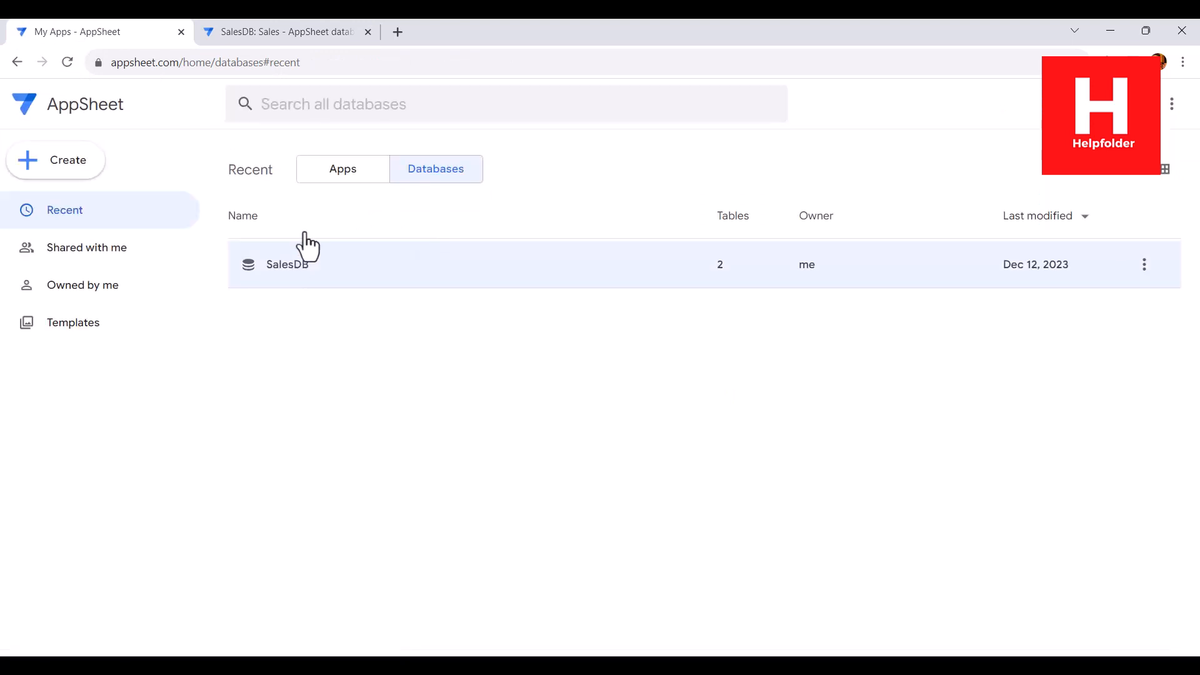
left_click(100, 163)
mouse_move(129, 215)
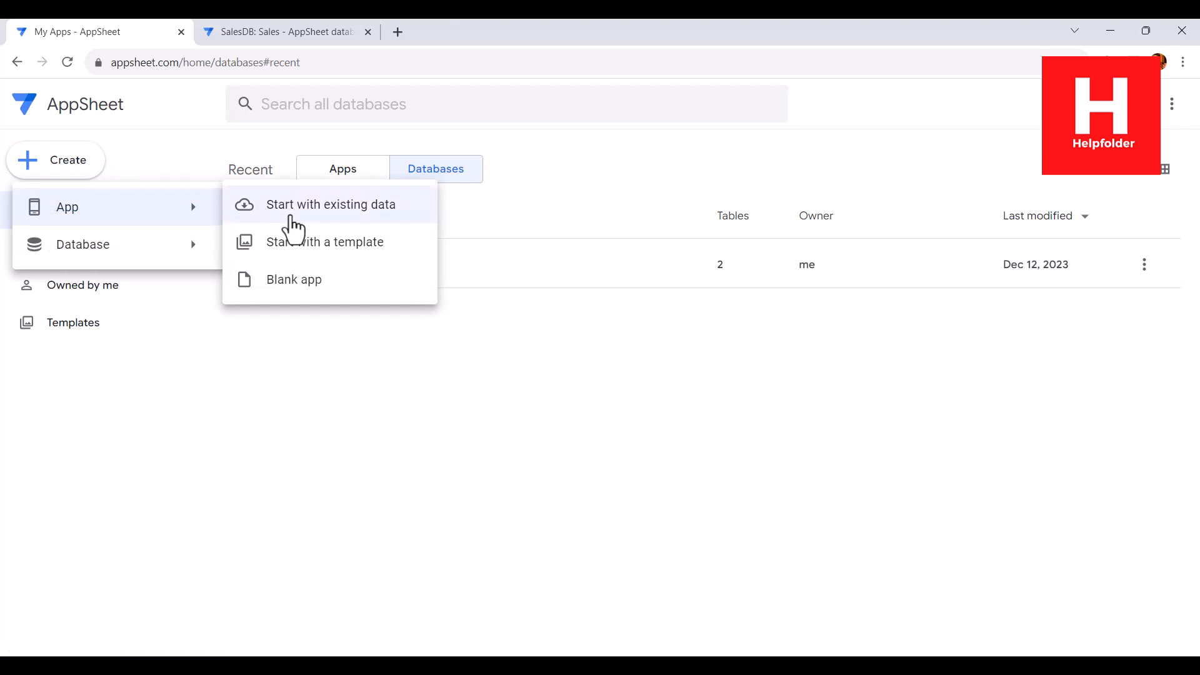
left_click(381, 206)
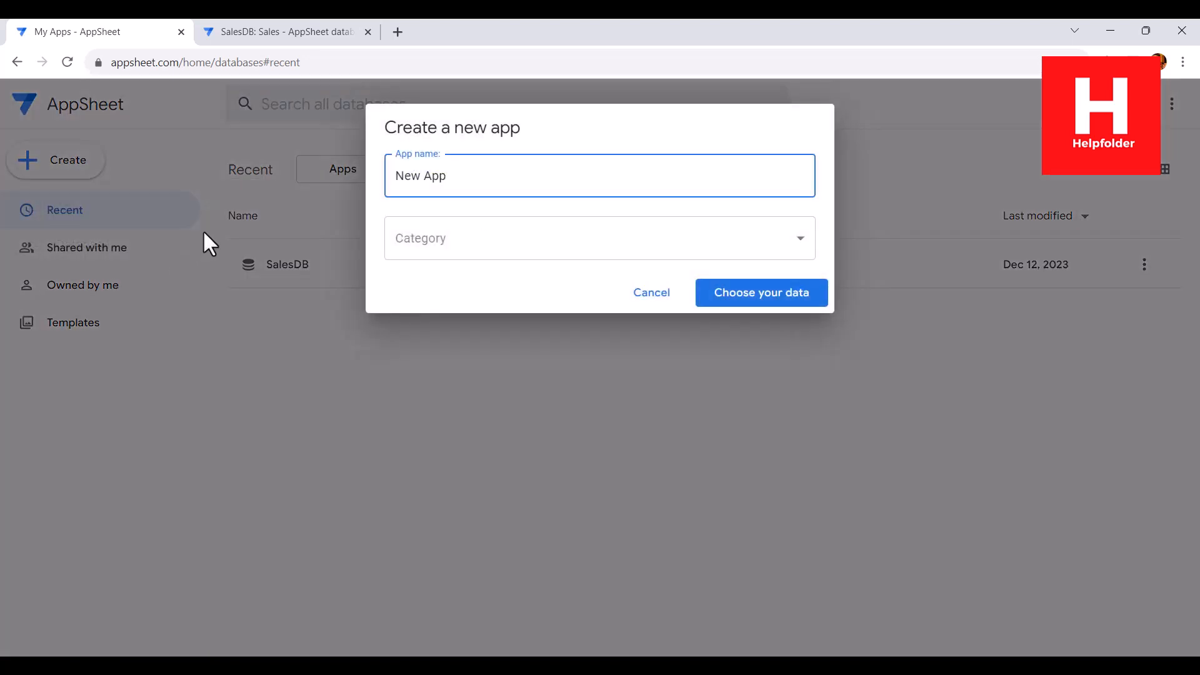
Step: Name the new app "Sales Report" and set its category to Sales & CRM
left_click_drag(470, 178, 349, 178)
type("Sales")
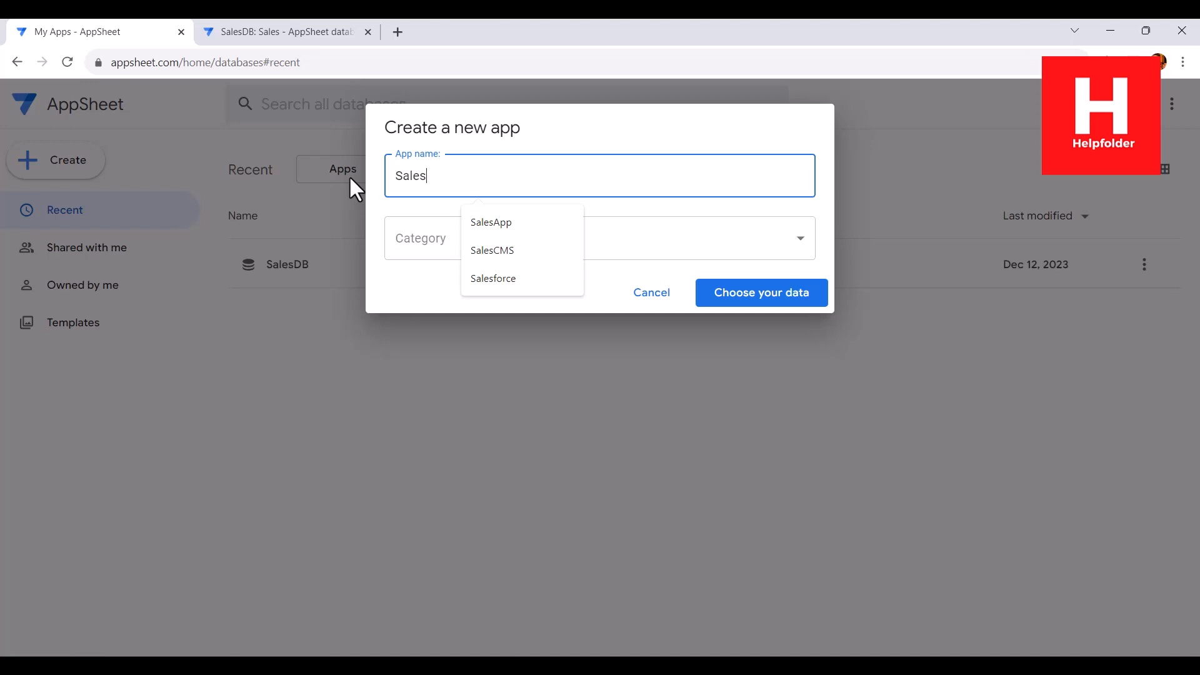
type("Report")
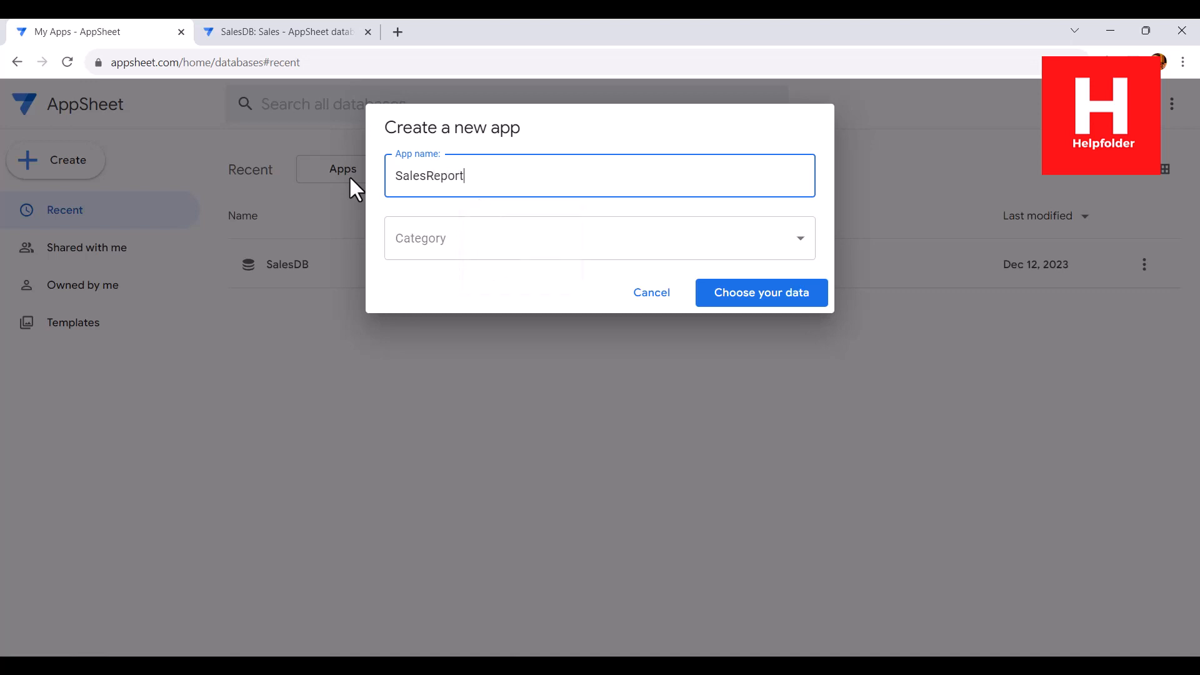
left_click(427, 176)
left_click(452, 252)
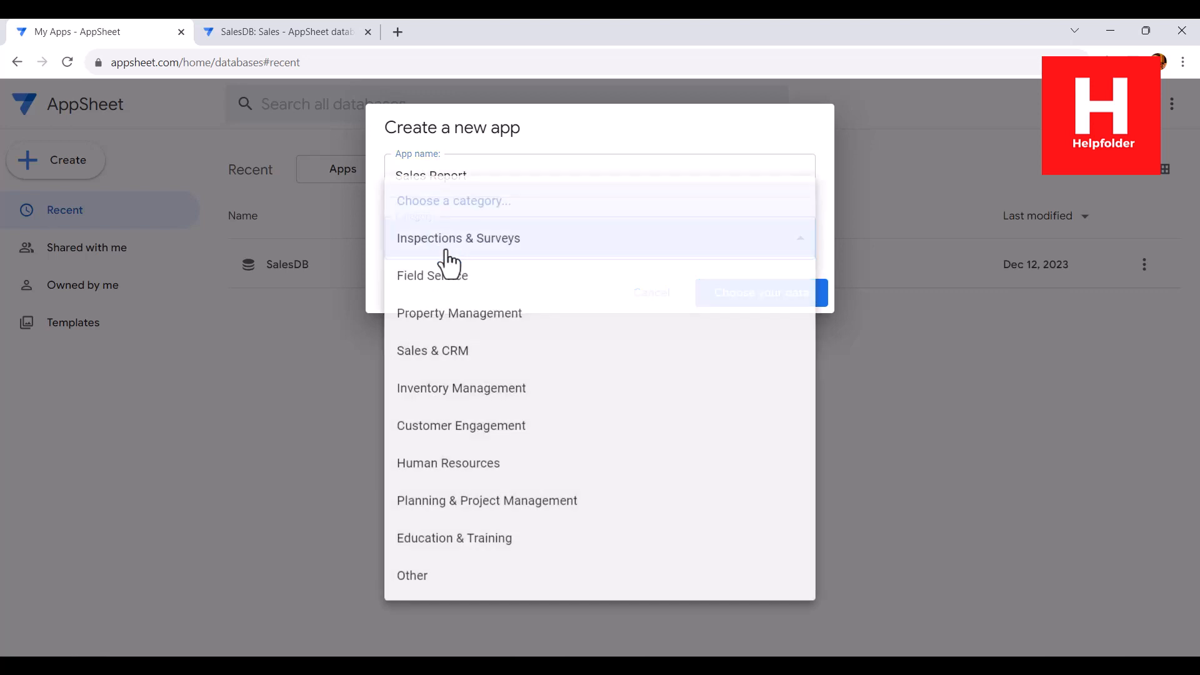
left_click(498, 350)
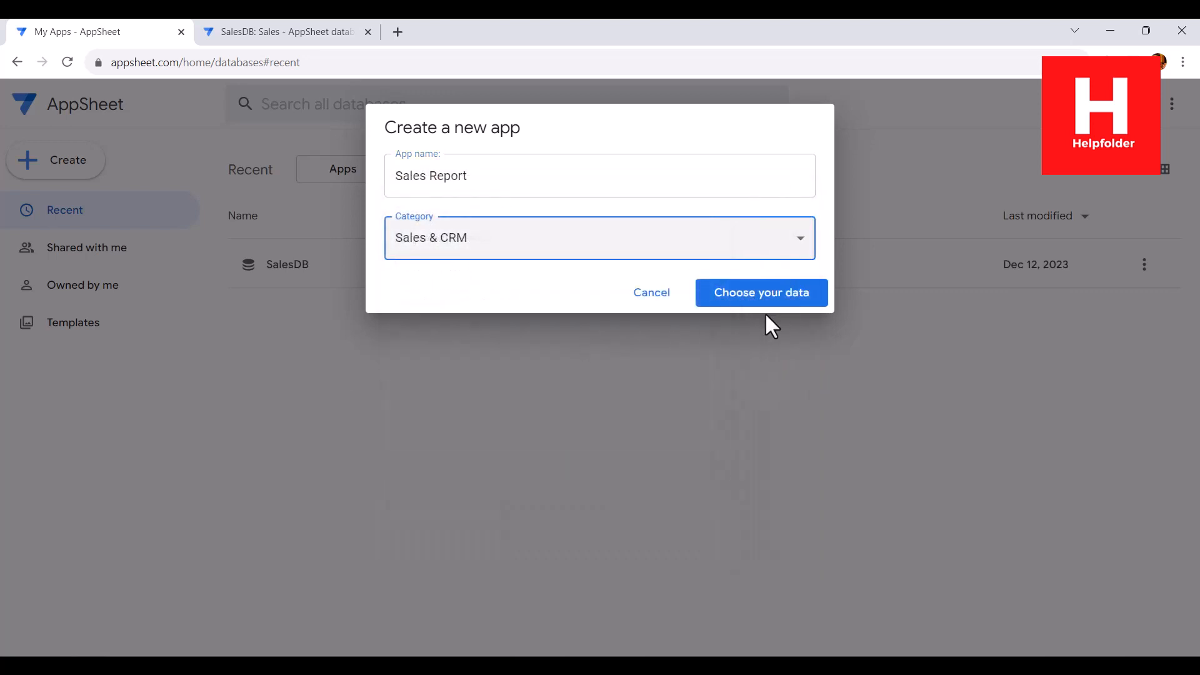
Step: Choose SalesDB as the data source, exclude Table 1 and create the app with only the Sales table
left_click(762, 303)
left_click(460, 206)
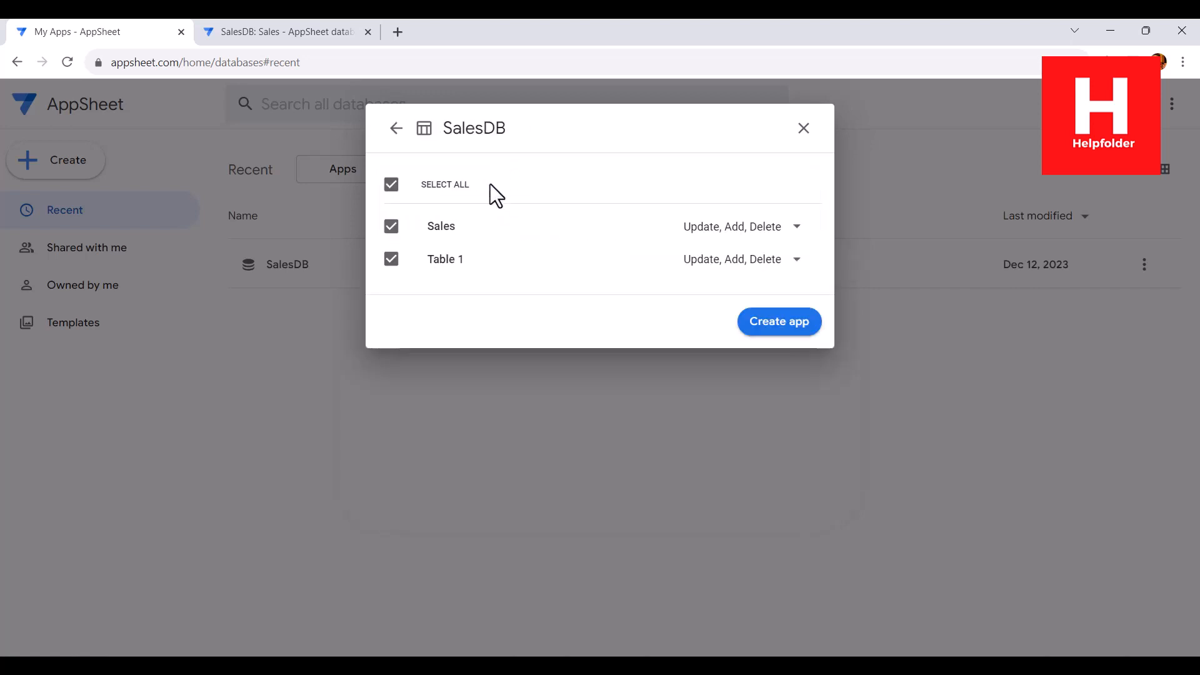
left_click(392, 261)
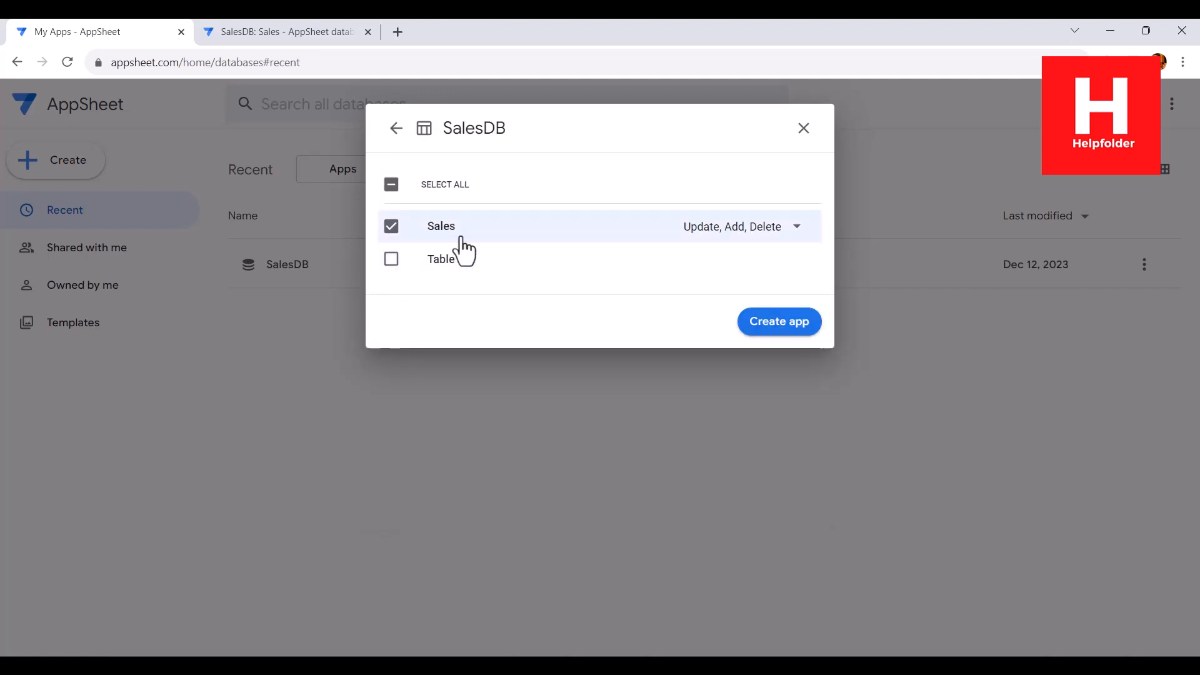
left_click(786, 326)
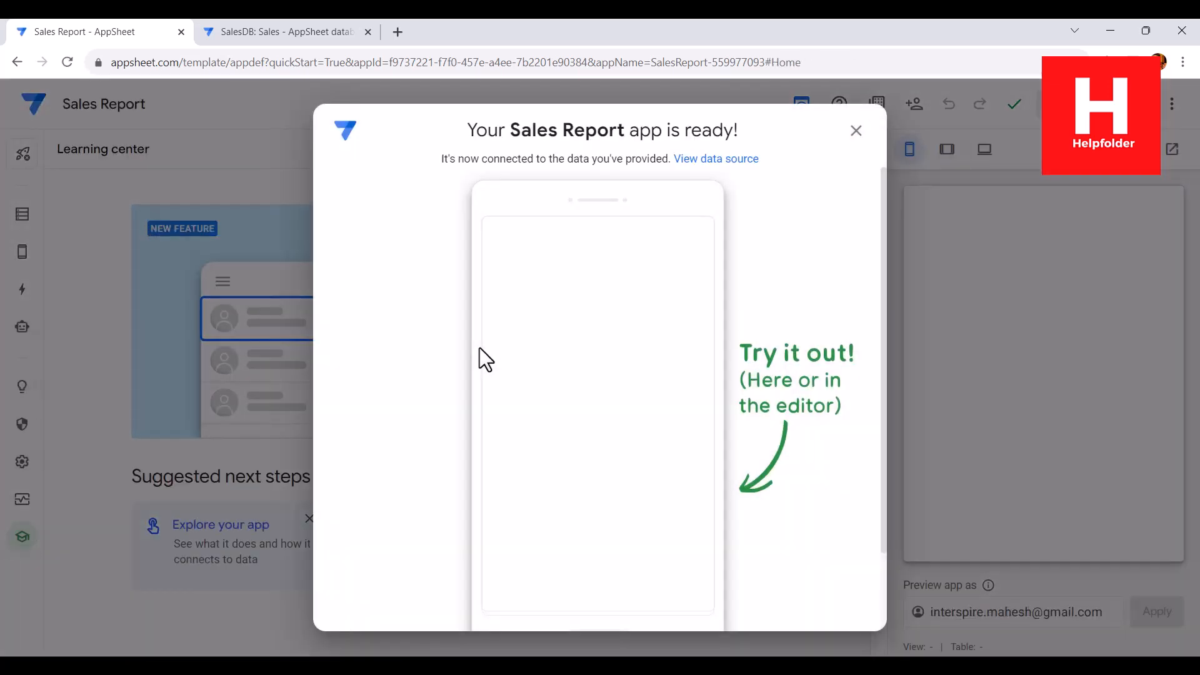
Step: Dismiss the app-ready dialog and set the Sales view's type to table
left_click(855, 130)
mouse_move(25, 253)
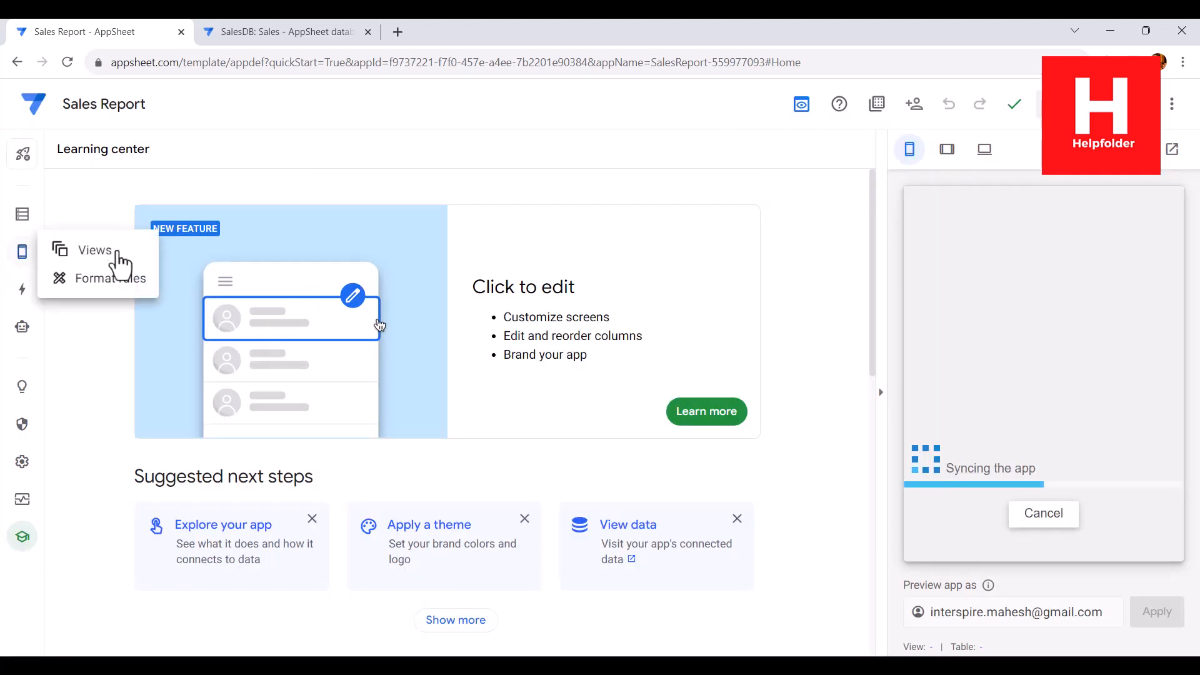
left_click(94, 255)
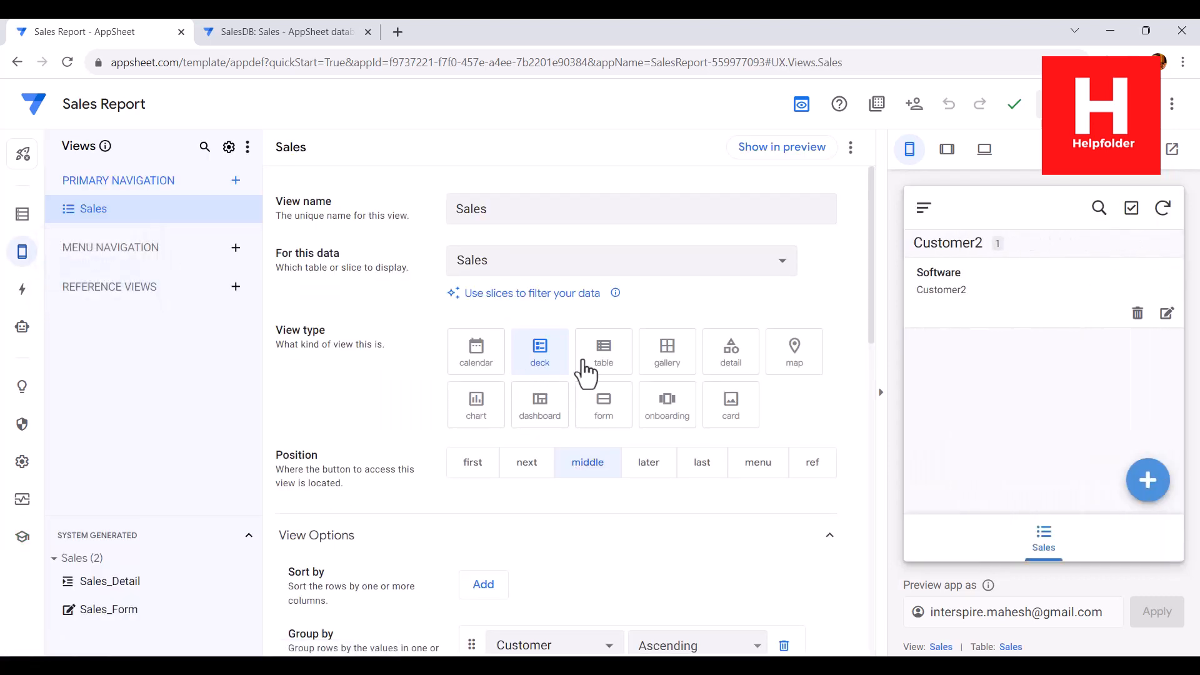
left_click(598, 369)
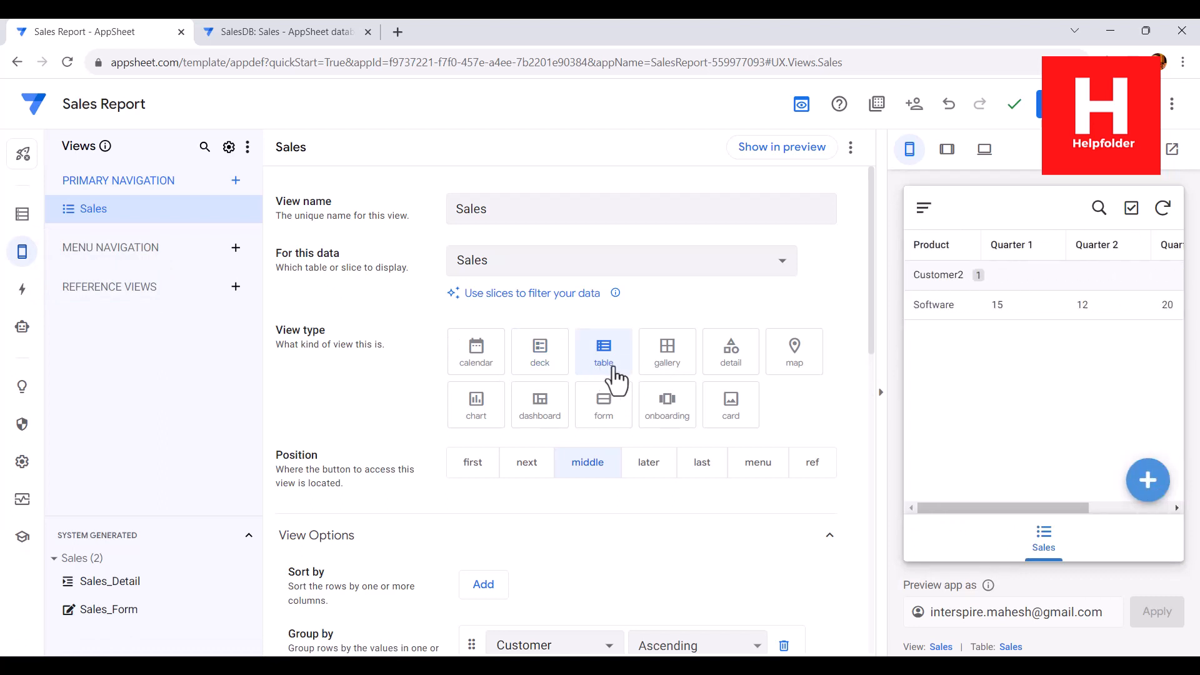
Step: Insert the Quarter 1, Quarter 2 and Quarter 3 columns into the app formula of the Sales table's Total column
scroll(546, 549, "down", 9)
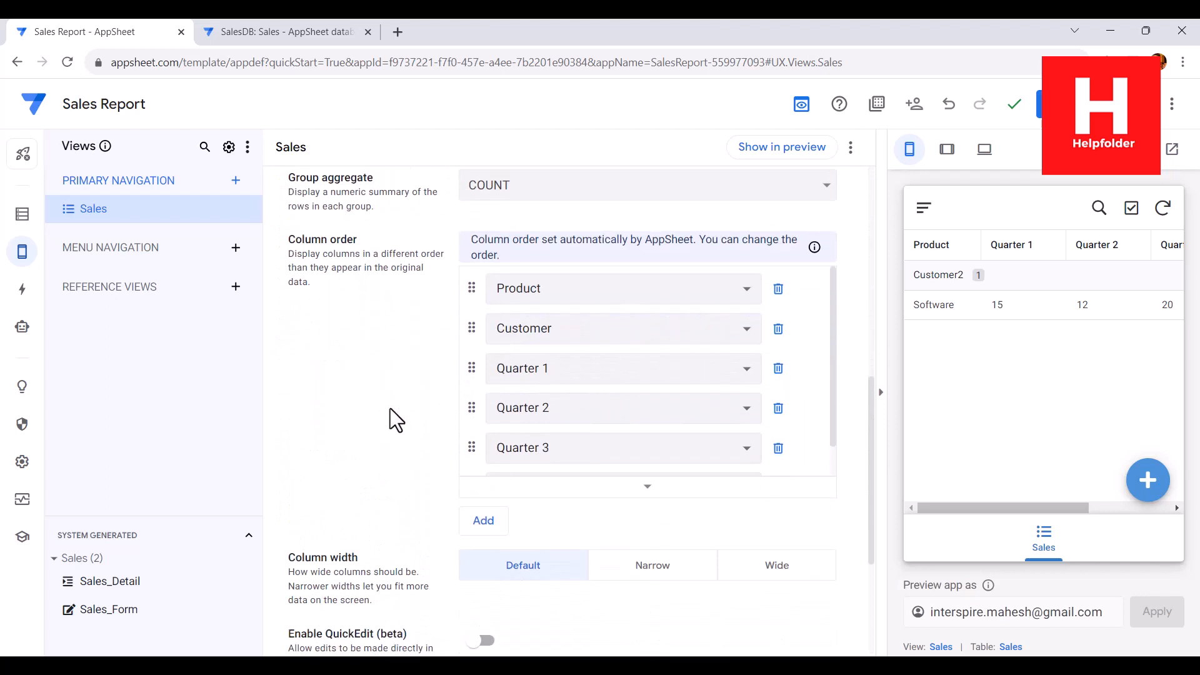
left_click(21, 213)
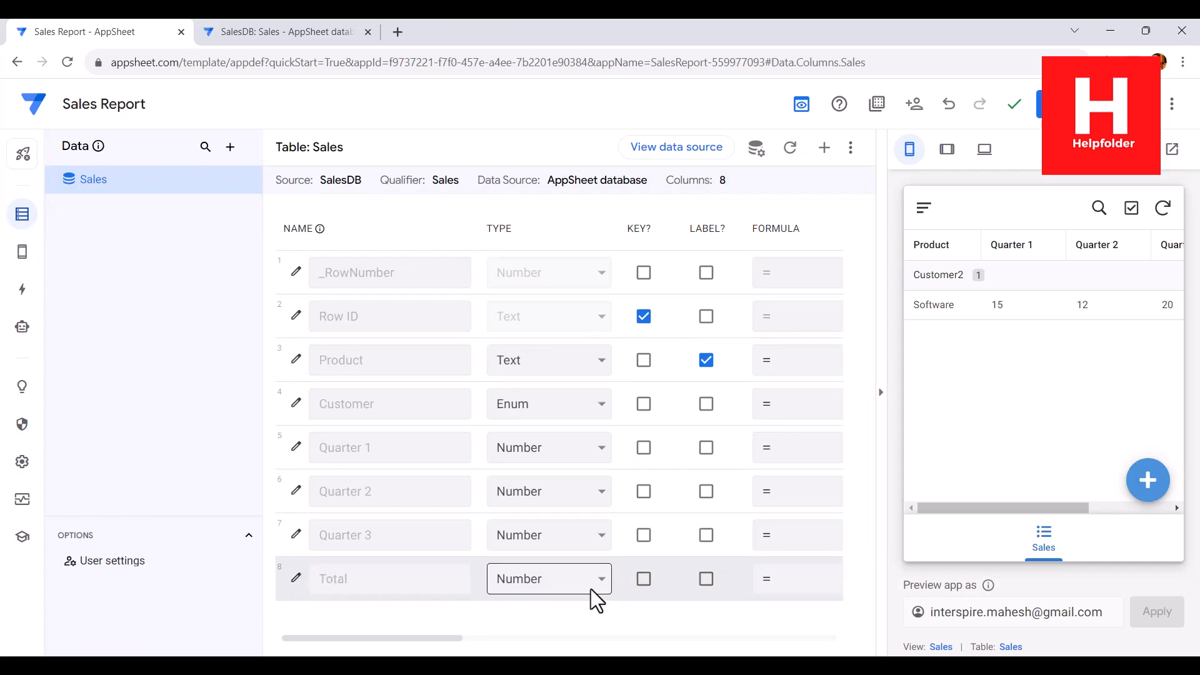
left_click_drag(456, 640, 536, 640)
left_click(571, 593)
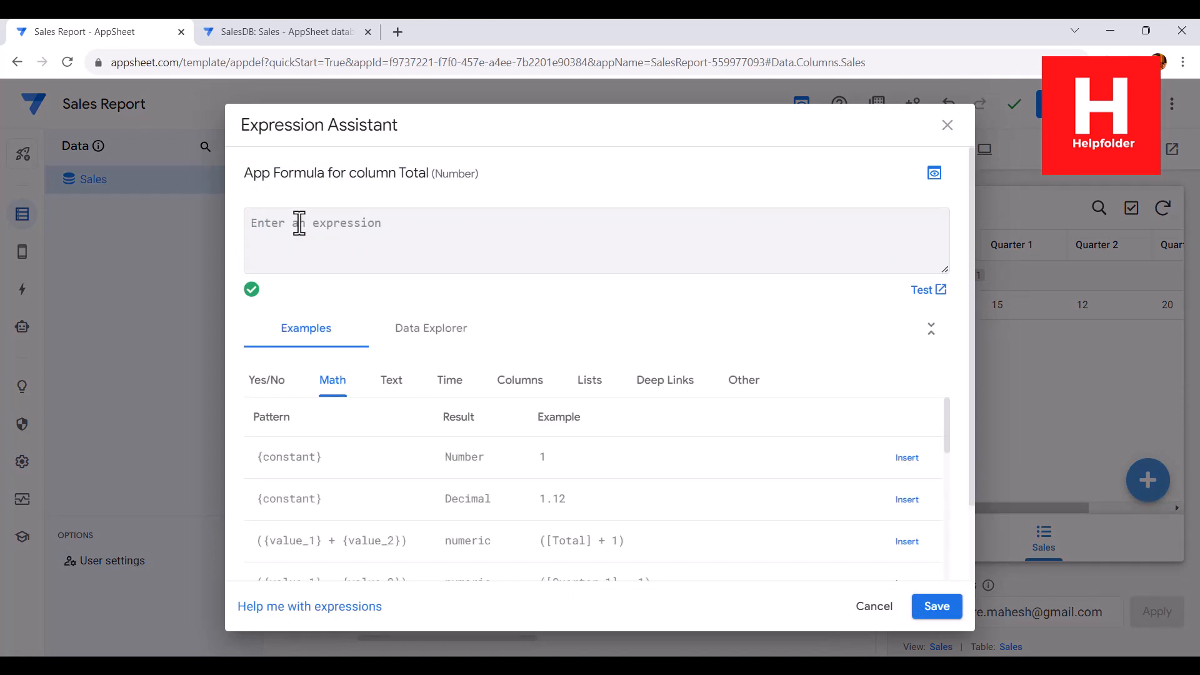
scroll(716, 525, "down", 4)
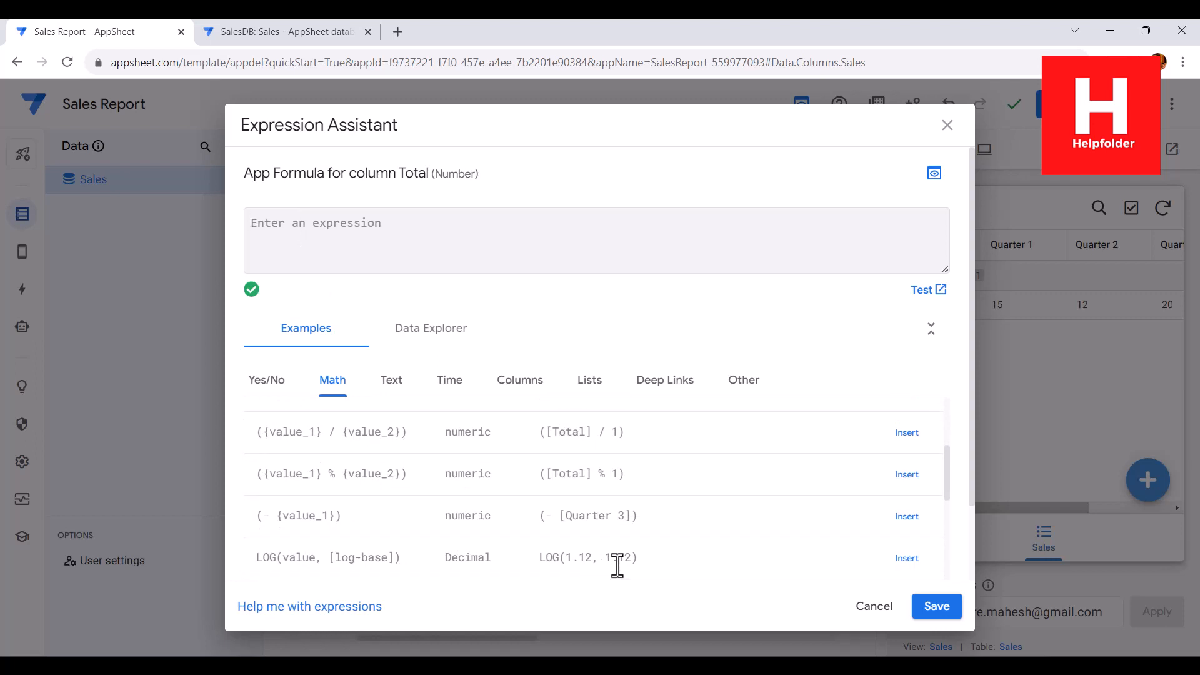
scroll(508, 486, "up", 4)
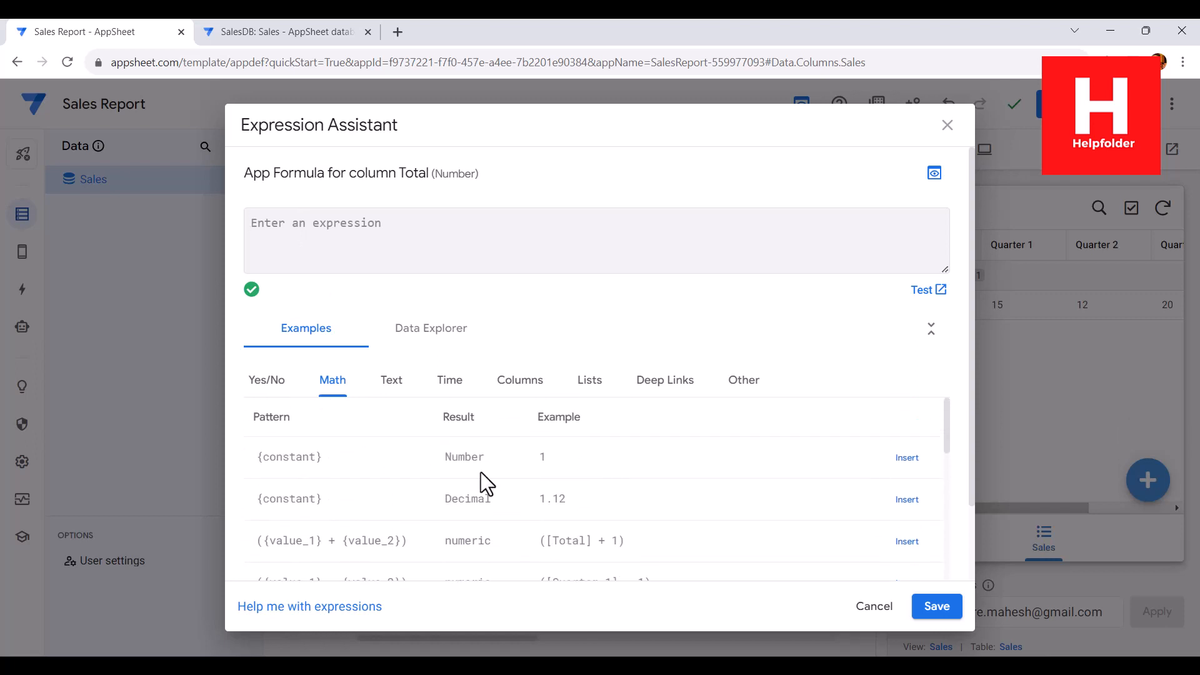
left_click(420, 341)
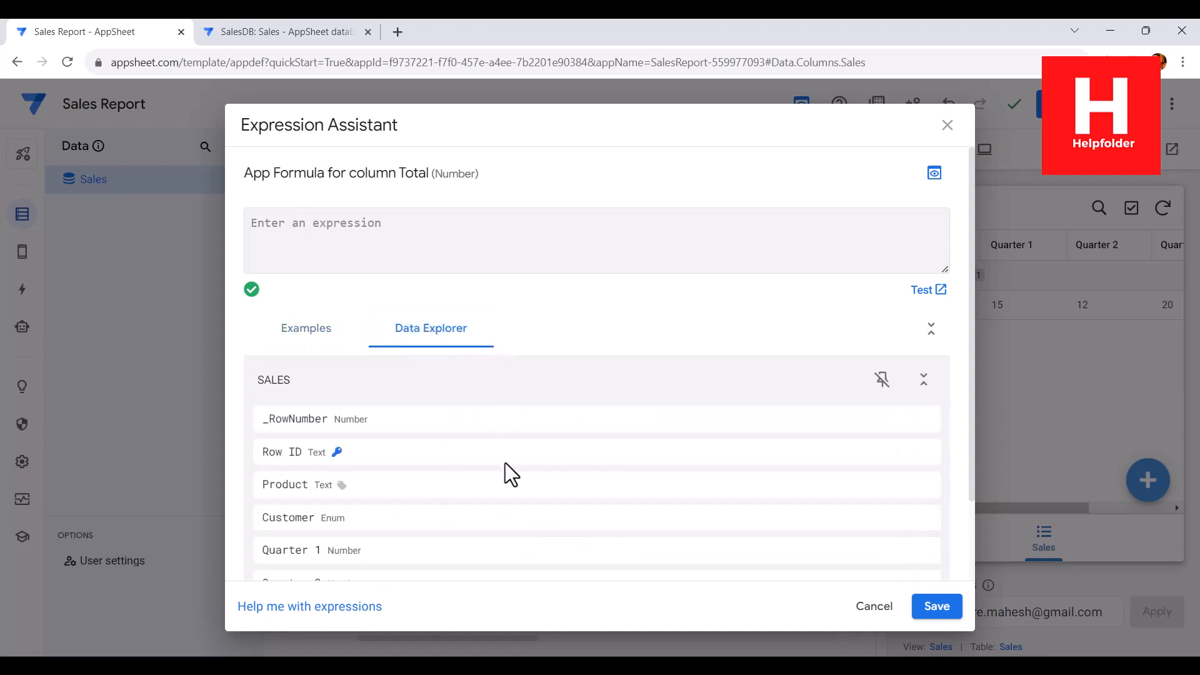
scroll(473, 524, "down", 2)
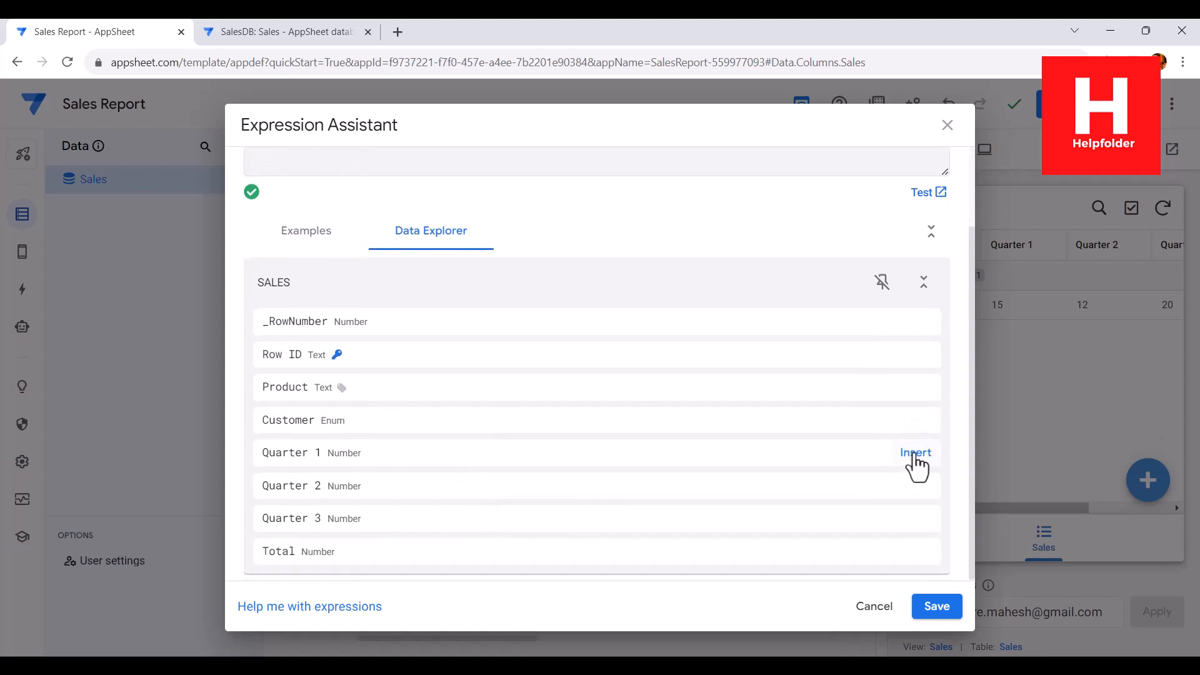
left_click(914, 460)
left_click(915, 519)
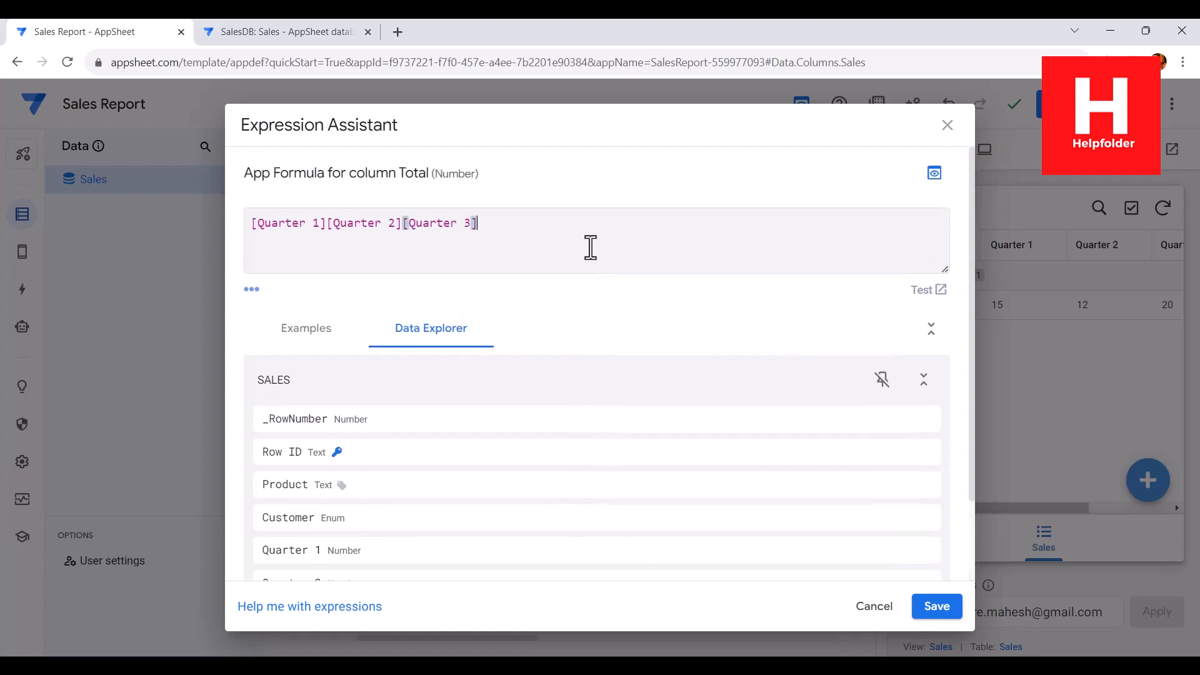
Step: Complete the Total formula as =[Quarter 1]+[Quarter 2]+[Quarter 3] and save it
left_click(327, 226)
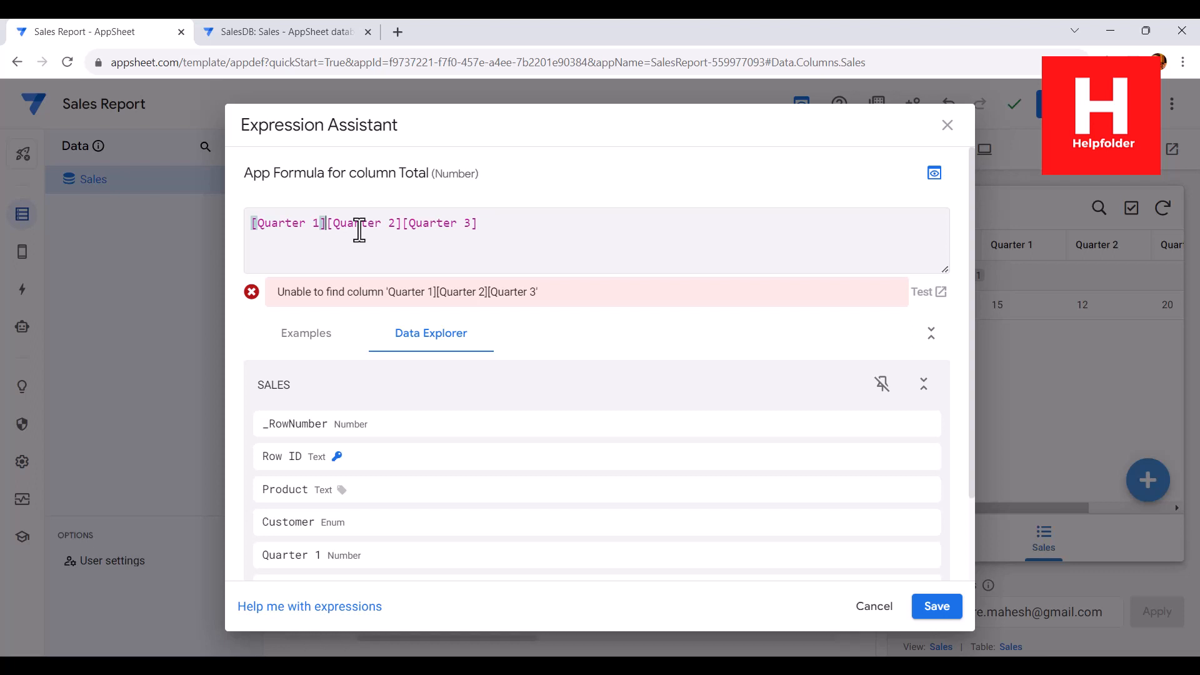
type("+")
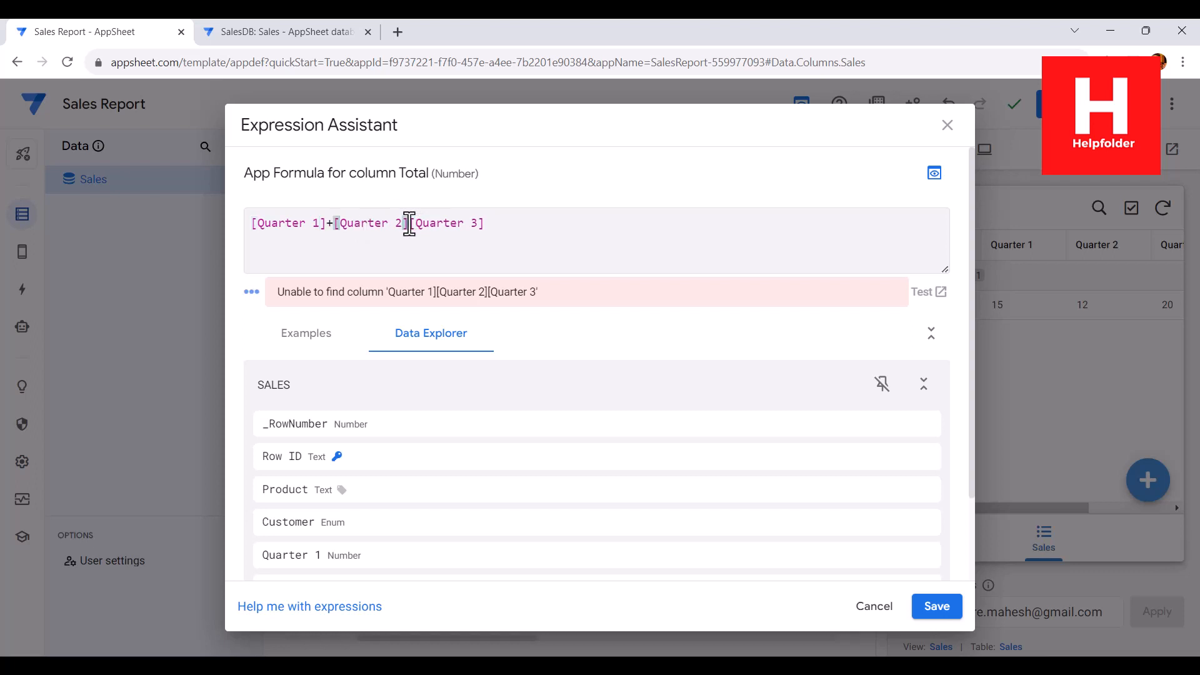
type("+")
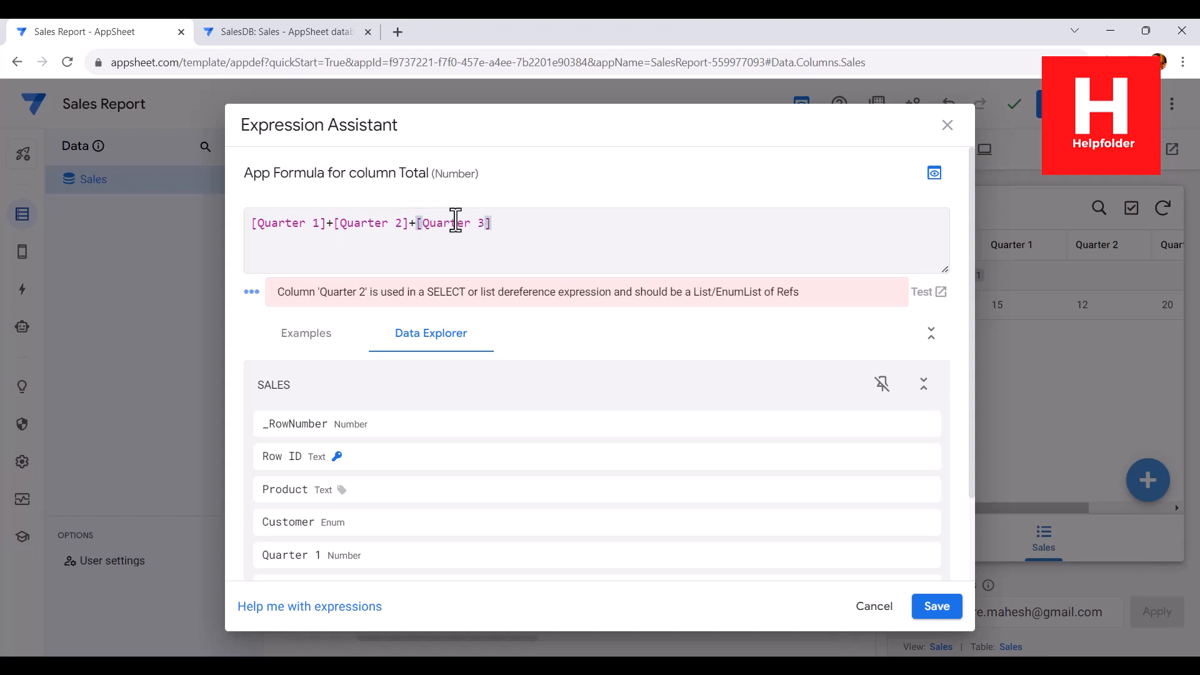
left_click(253, 224)
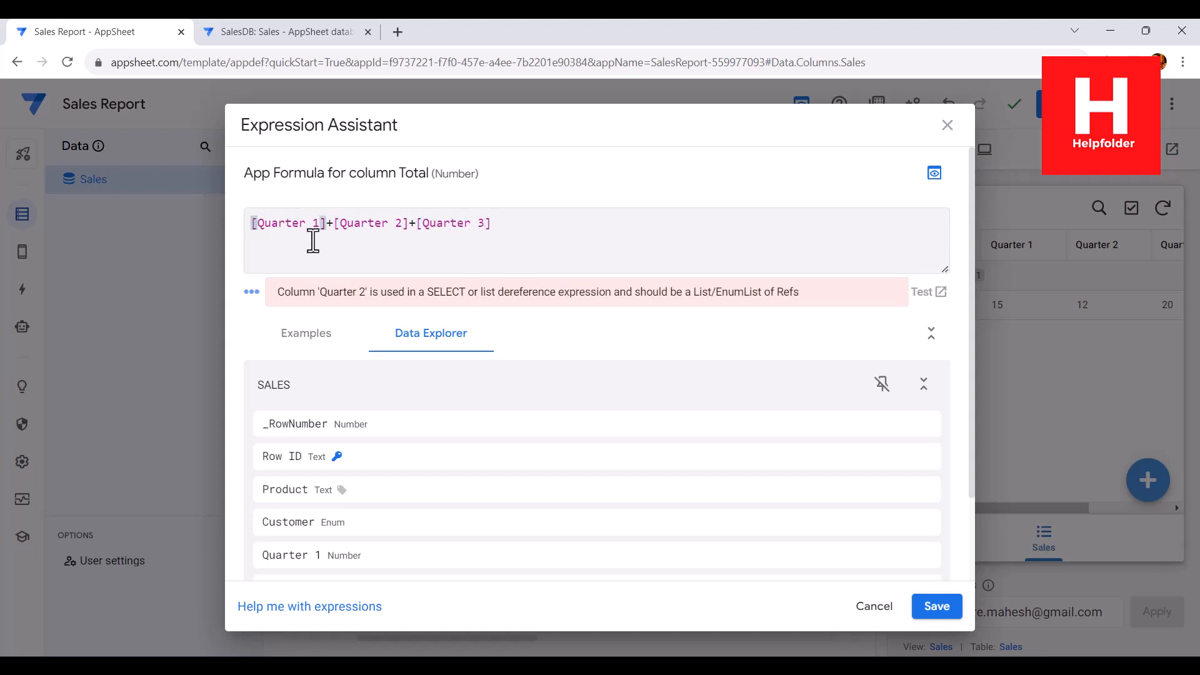
type("=")
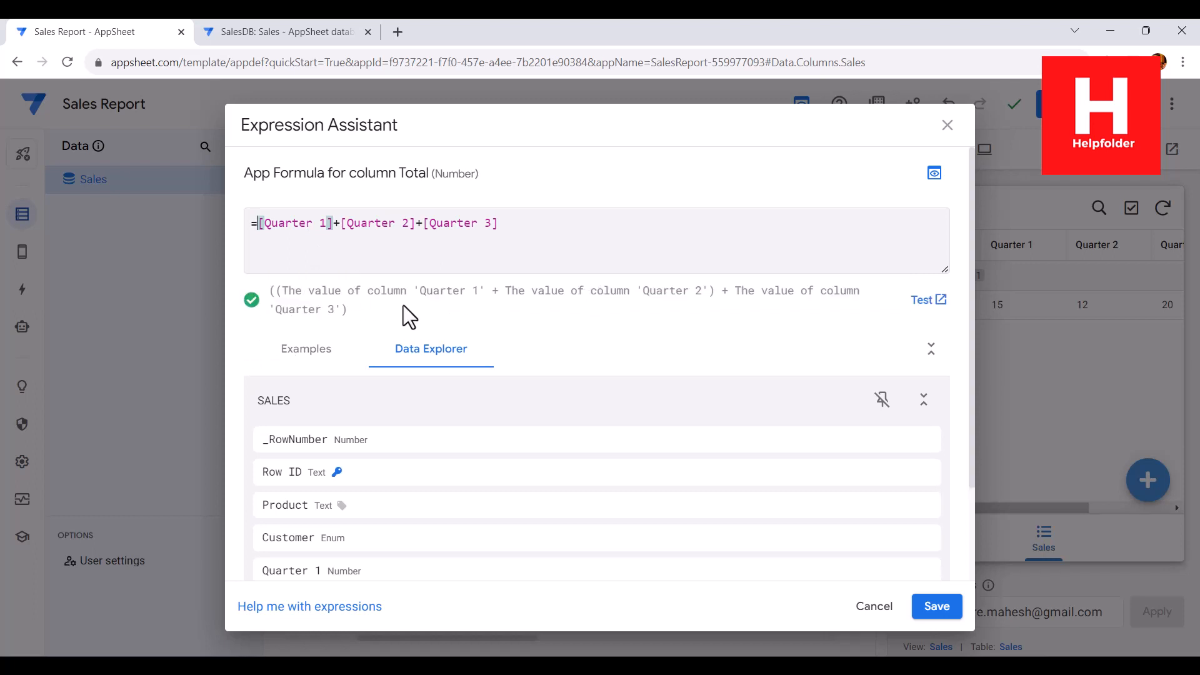
left_click(936, 606)
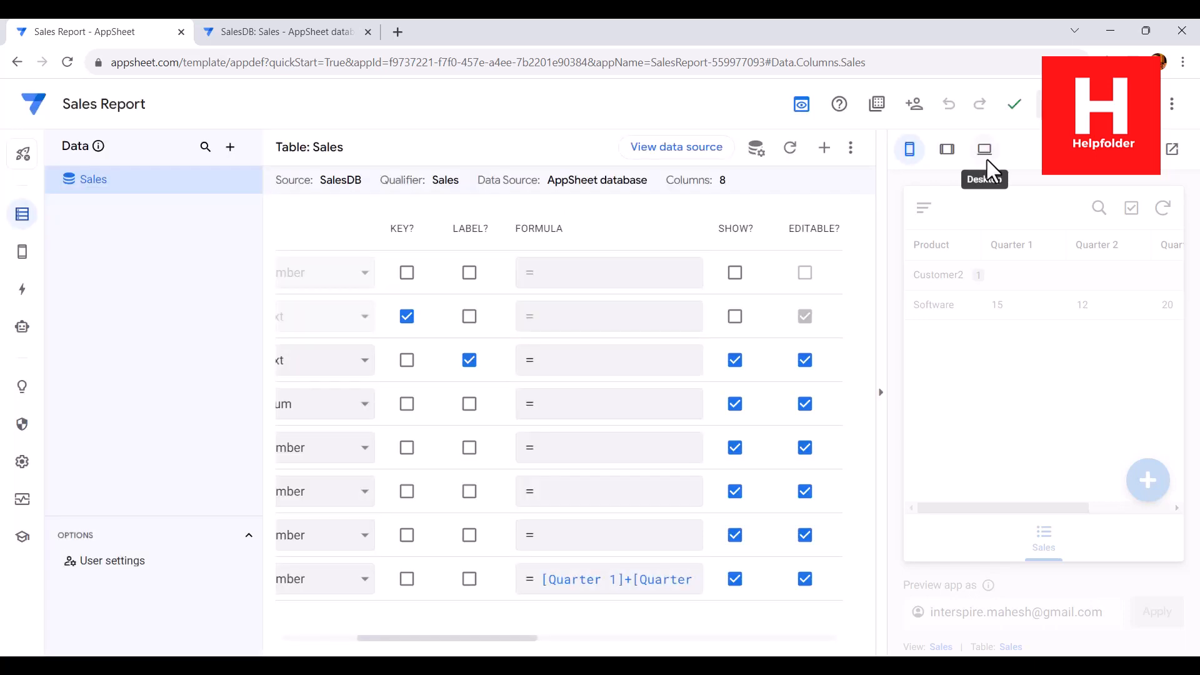
Step: Open the app's desktop preview, and switch back to the SalesDB database
left_click(986, 157)
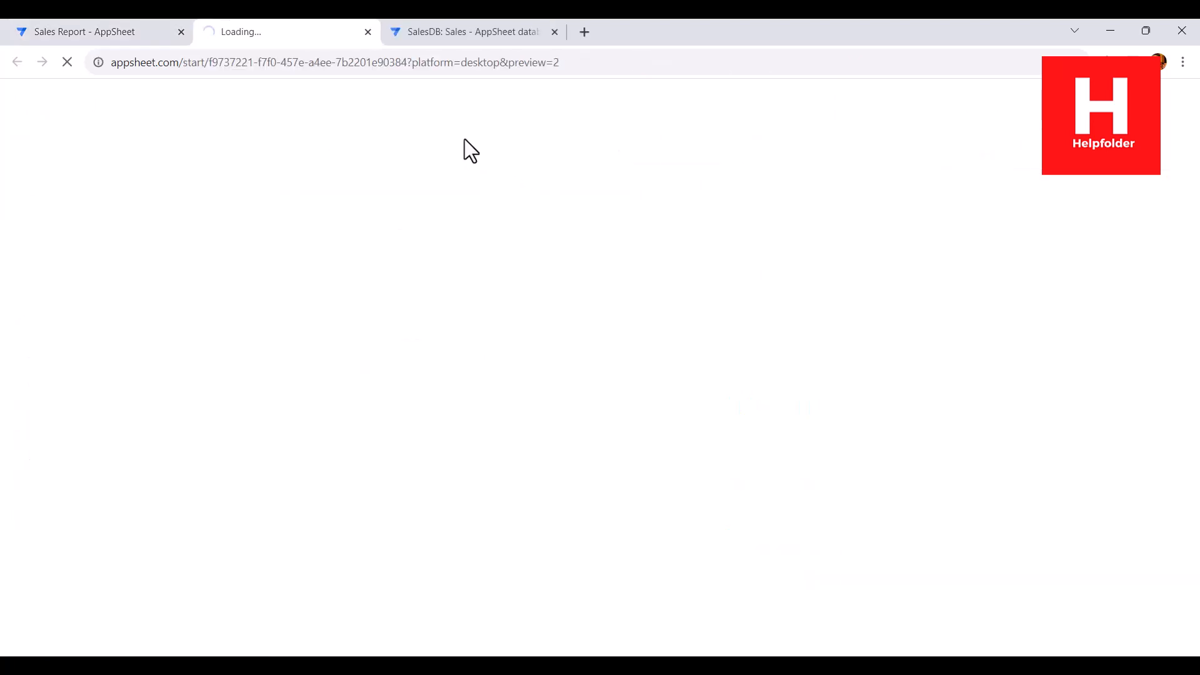
left_click(466, 28)
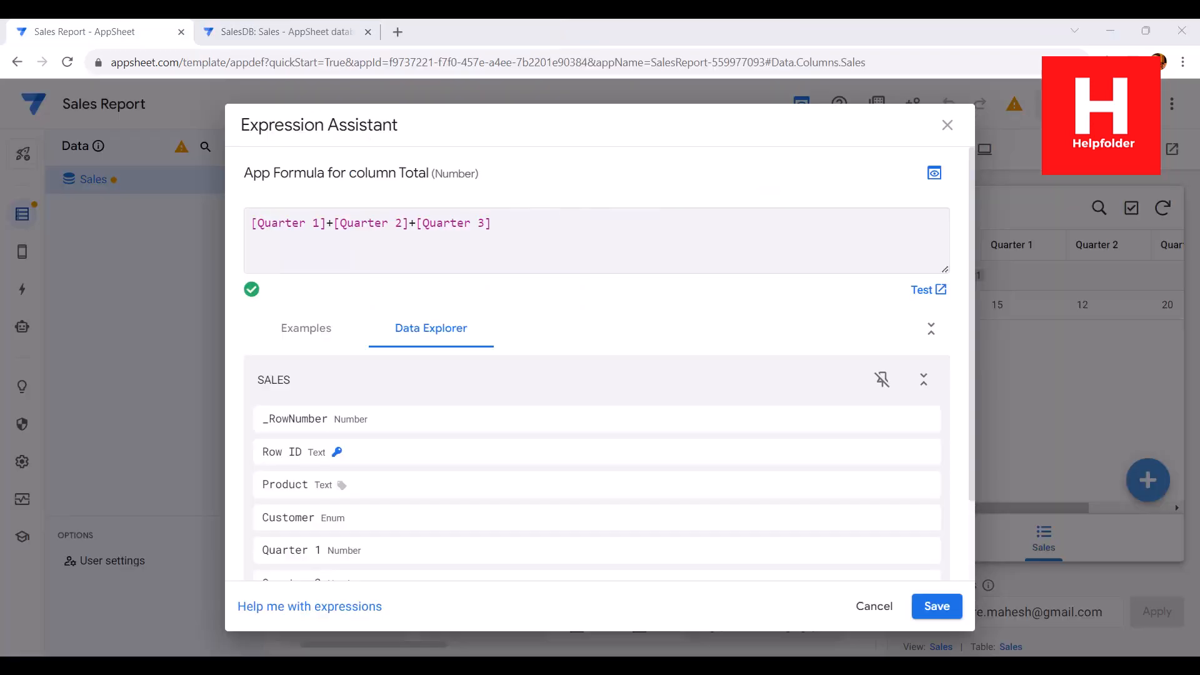
Step: Replace the Total column's app formula with an empty SUM(LIST()) expression
left_click(270, 228)
left_click(488, 226)
left_click_drag(489, 226, 215, 209)
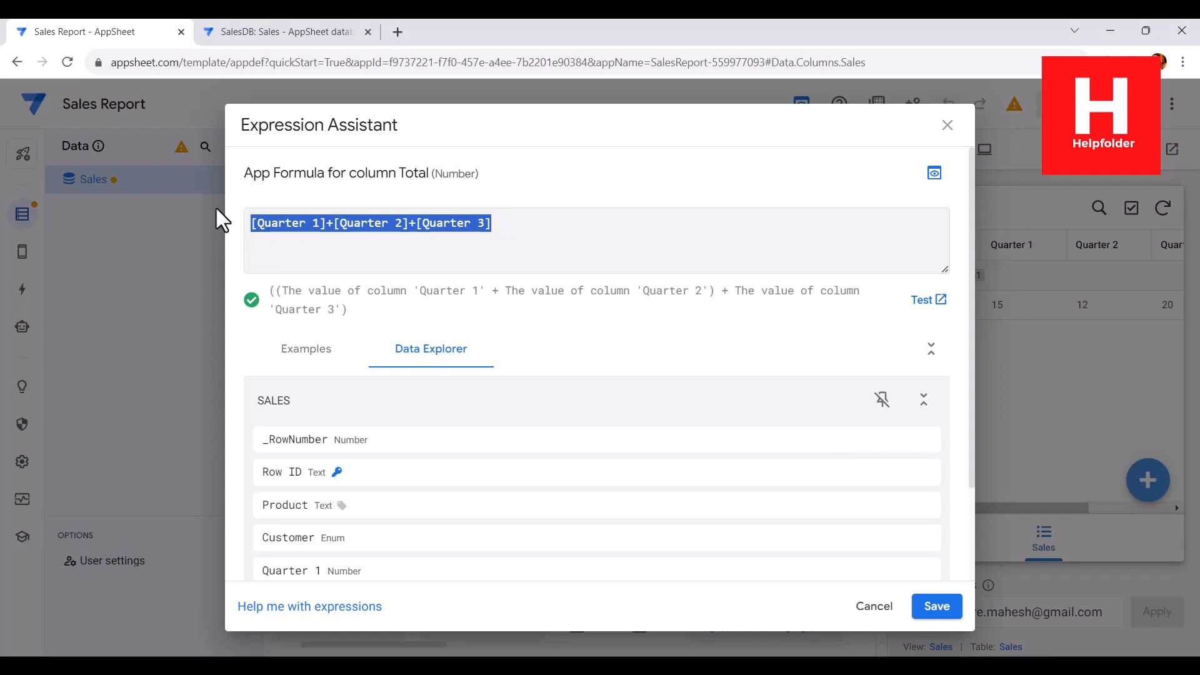
type("SUM(")
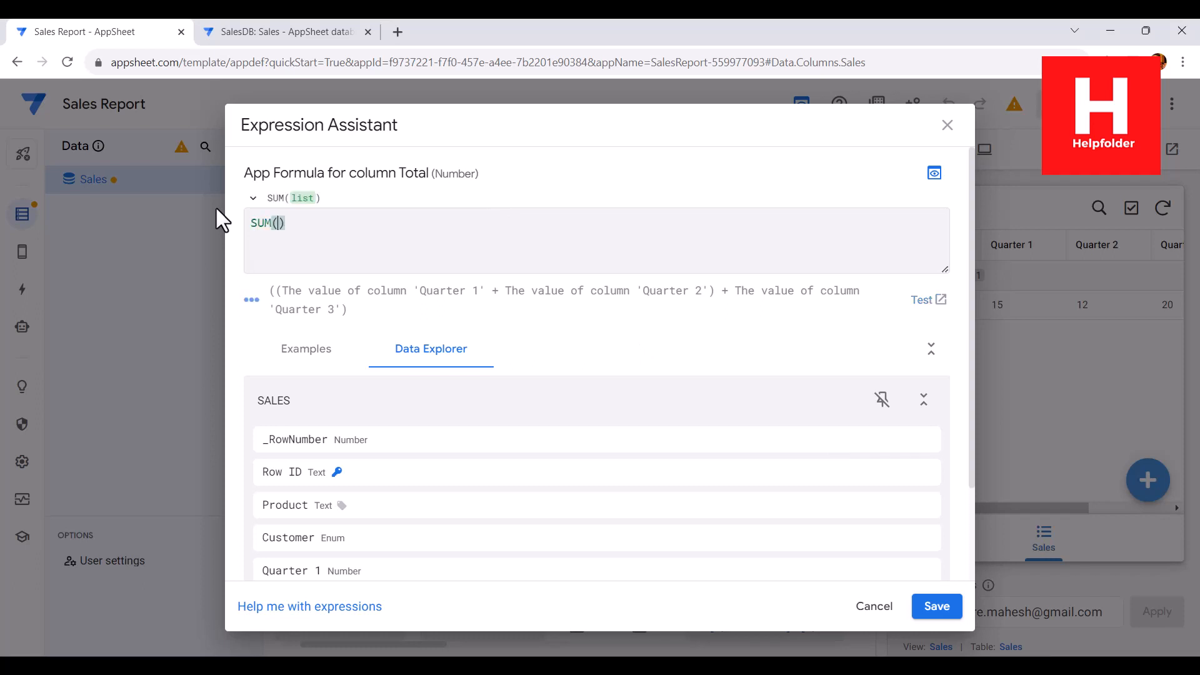
type("LIST(")
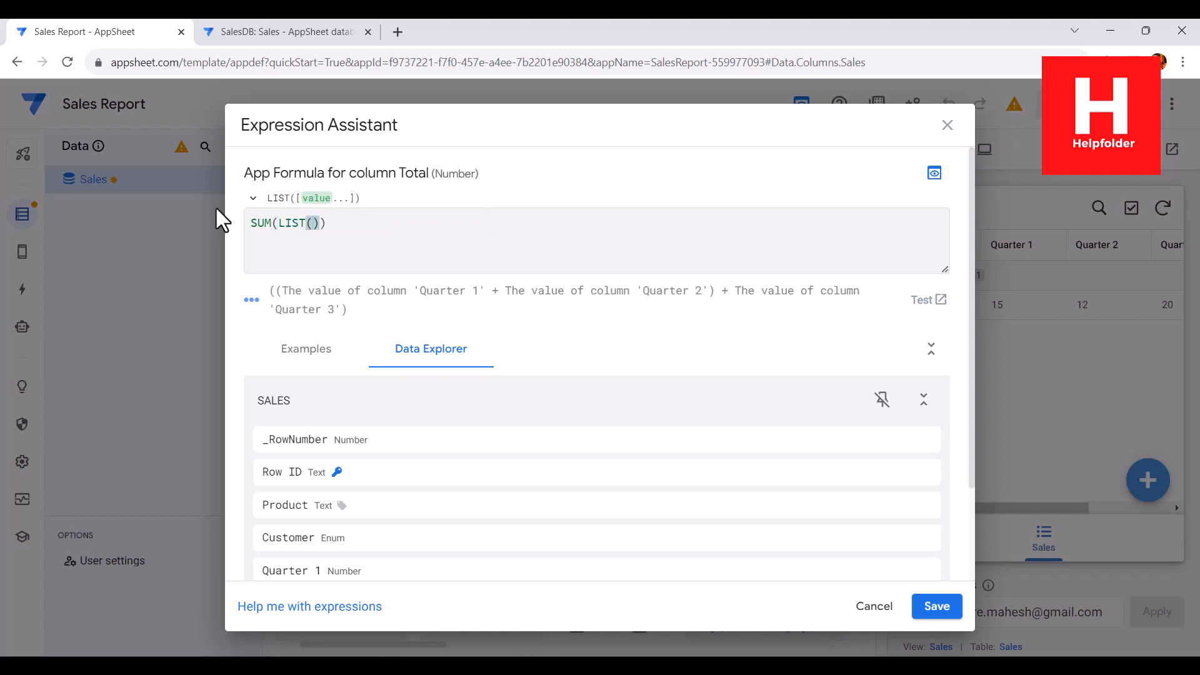
Step: Insert the Quarter 1, Quarter 2 and Quarter 3 columns inside the LIST() of the Total formula
scroll(510, 529, "down", 2)
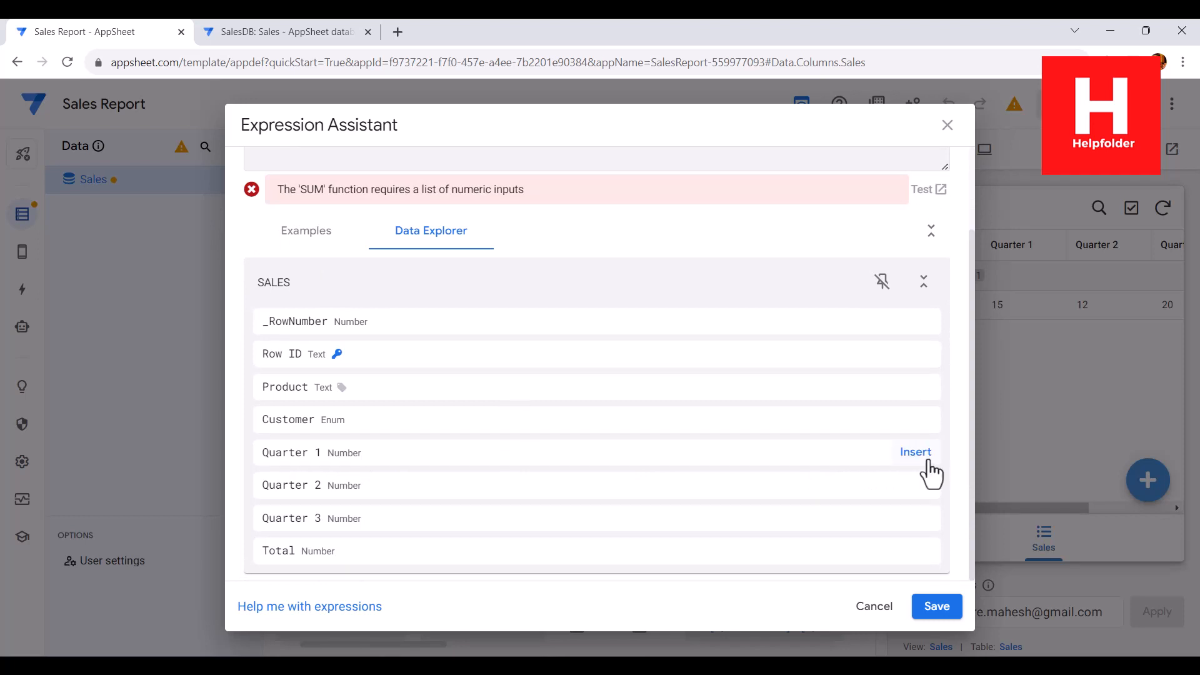
left_click(927, 462)
left_click(914, 523)
scroll(631, 297, "up", 2)
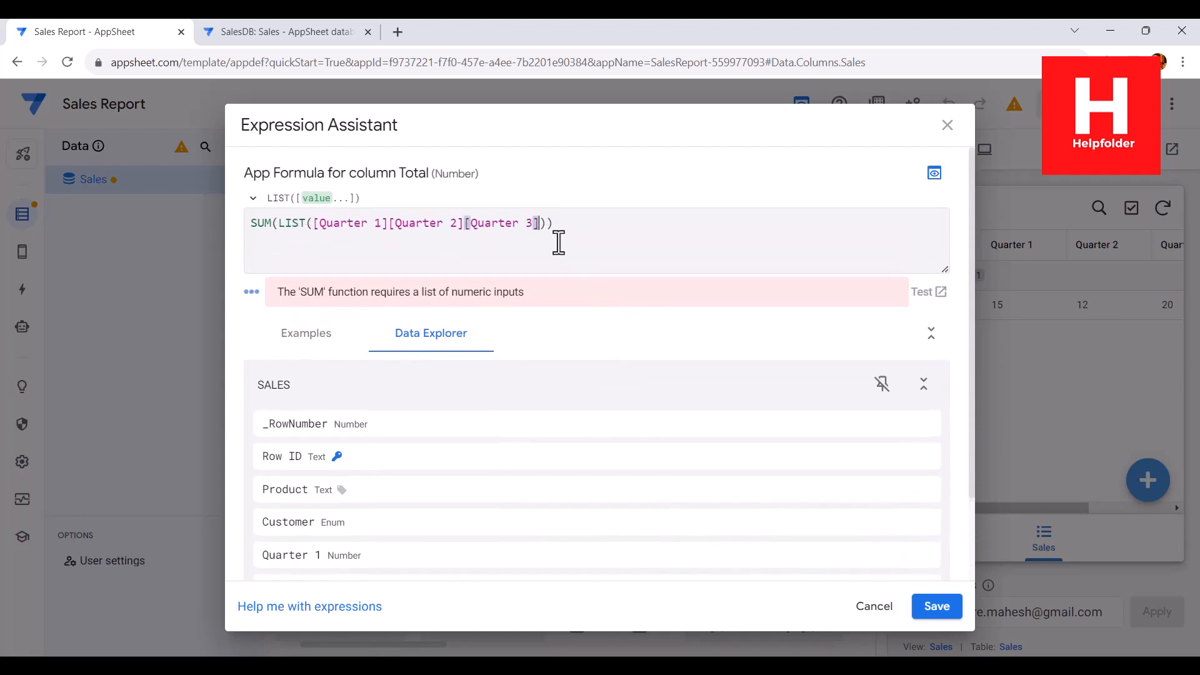
left_click(558, 243)
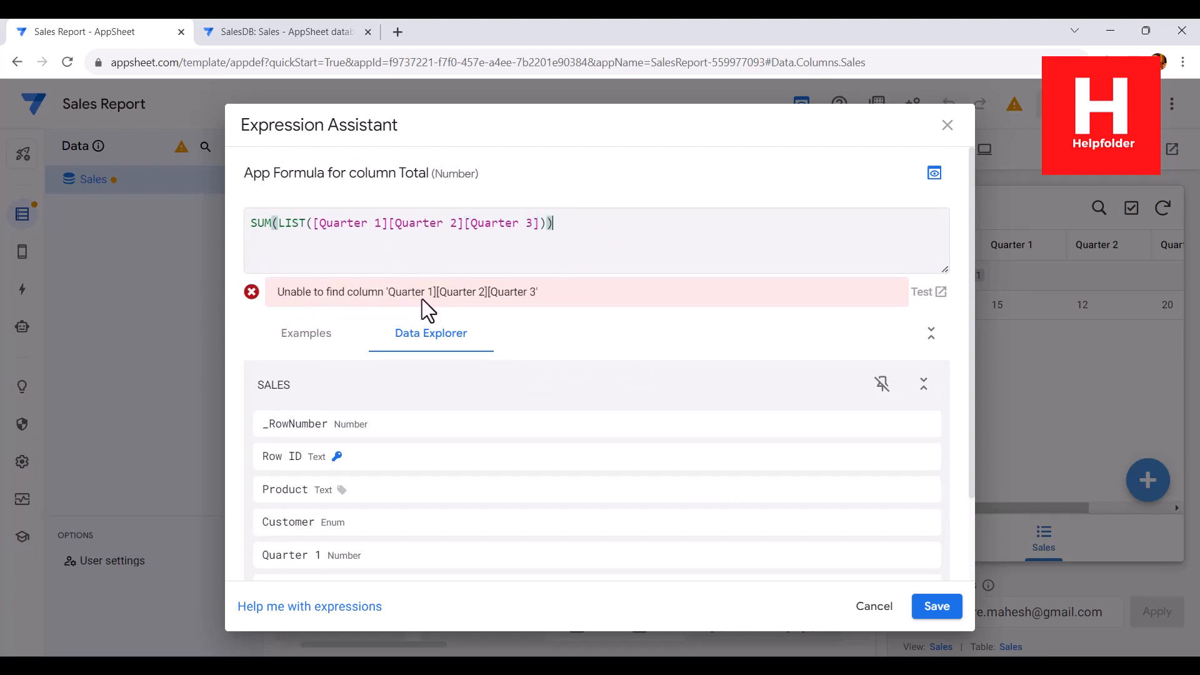
Step: Add plus signs between the quarter columns so the formula reads SUM(LIST([Quarter 1]+[Quarter 2]+[Quarter 3]))
left_click(387, 224)
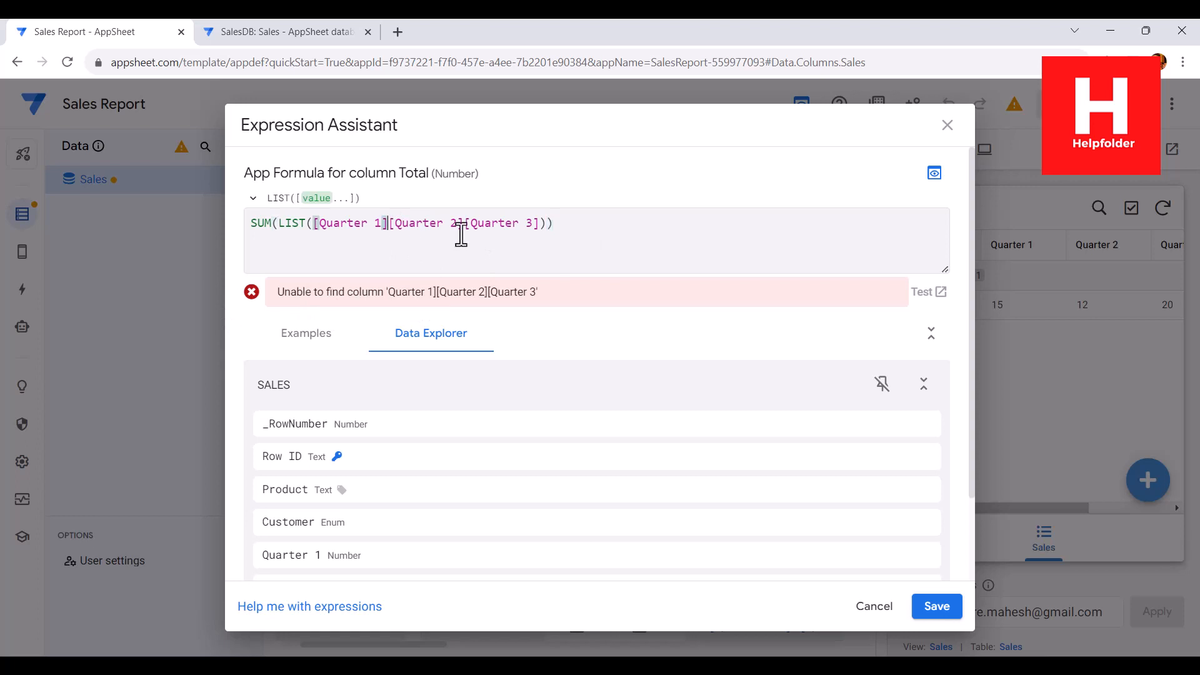
type("+")
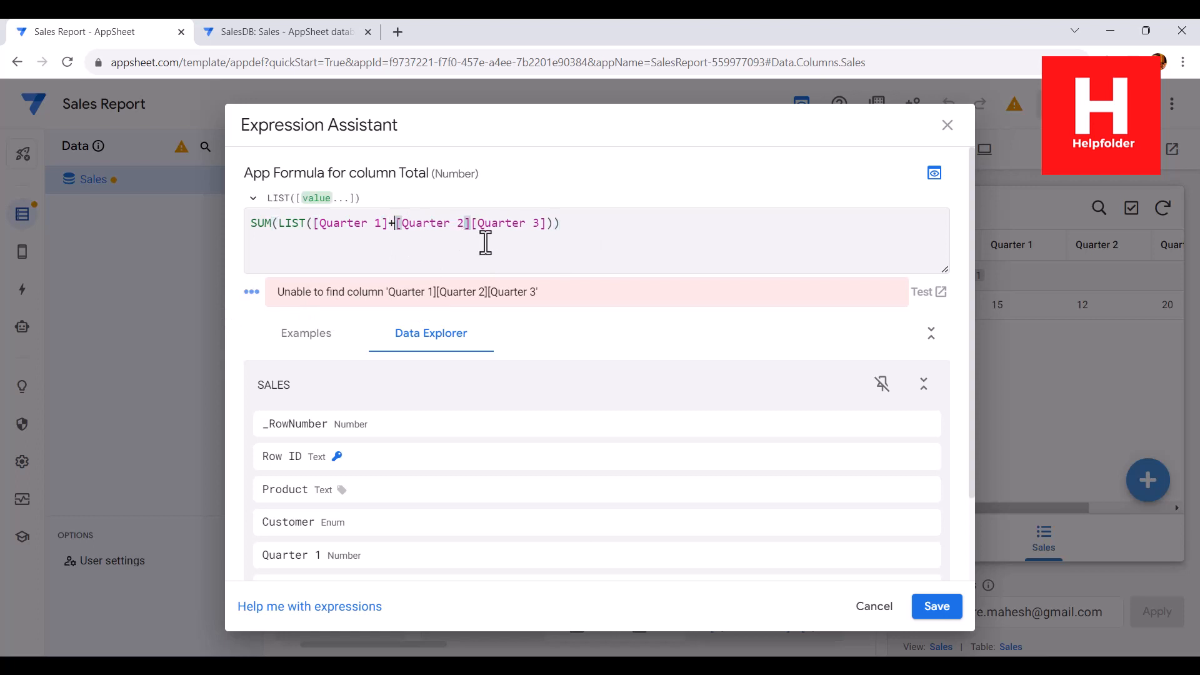
left_click(471, 225)
type("+")
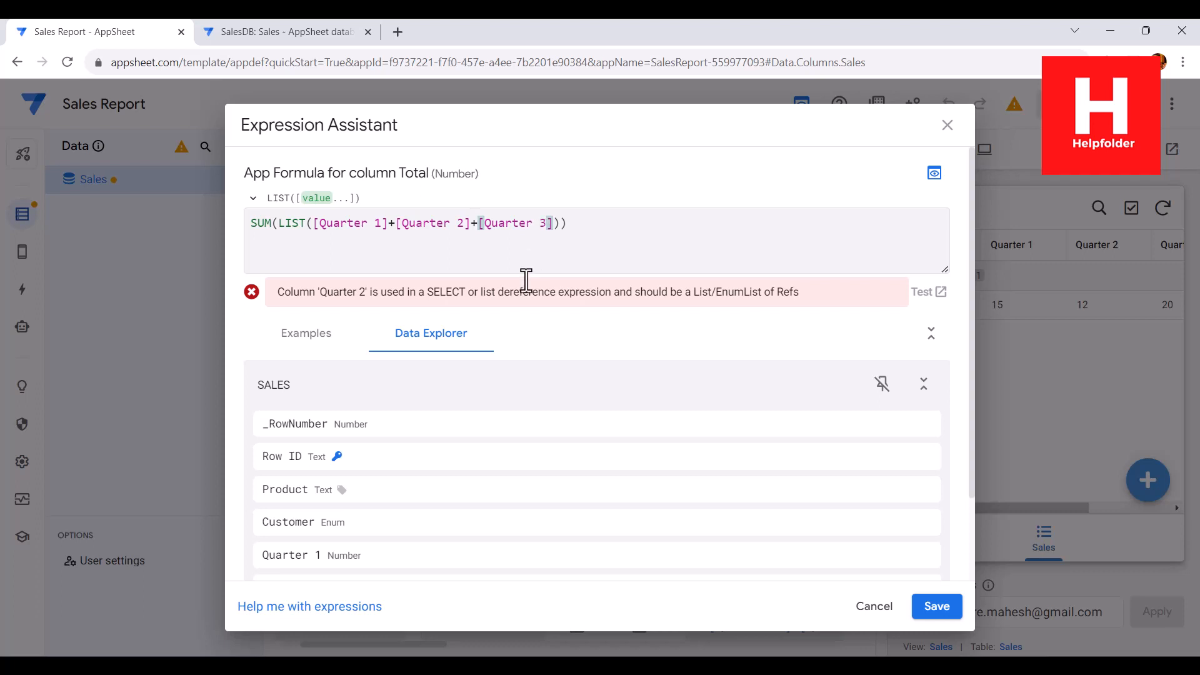
left_click(251, 225)
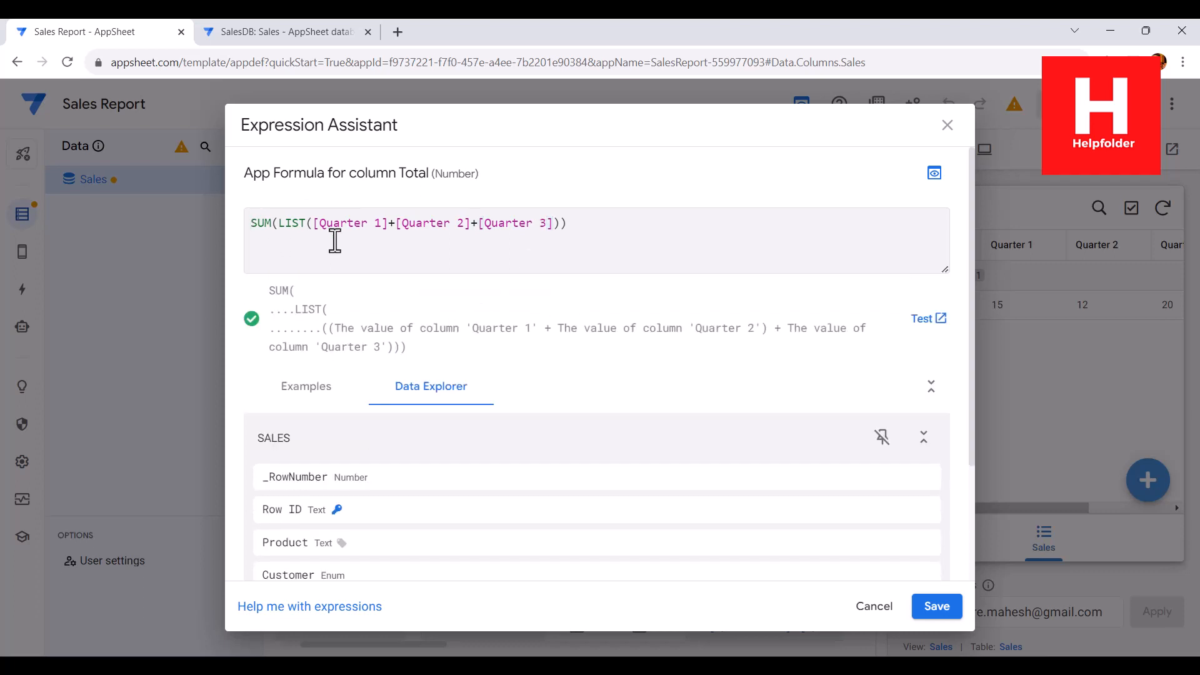
Step: Test the Total formula against the Sales rows, examine the expression result, and close the test page
left_click(931, 320)
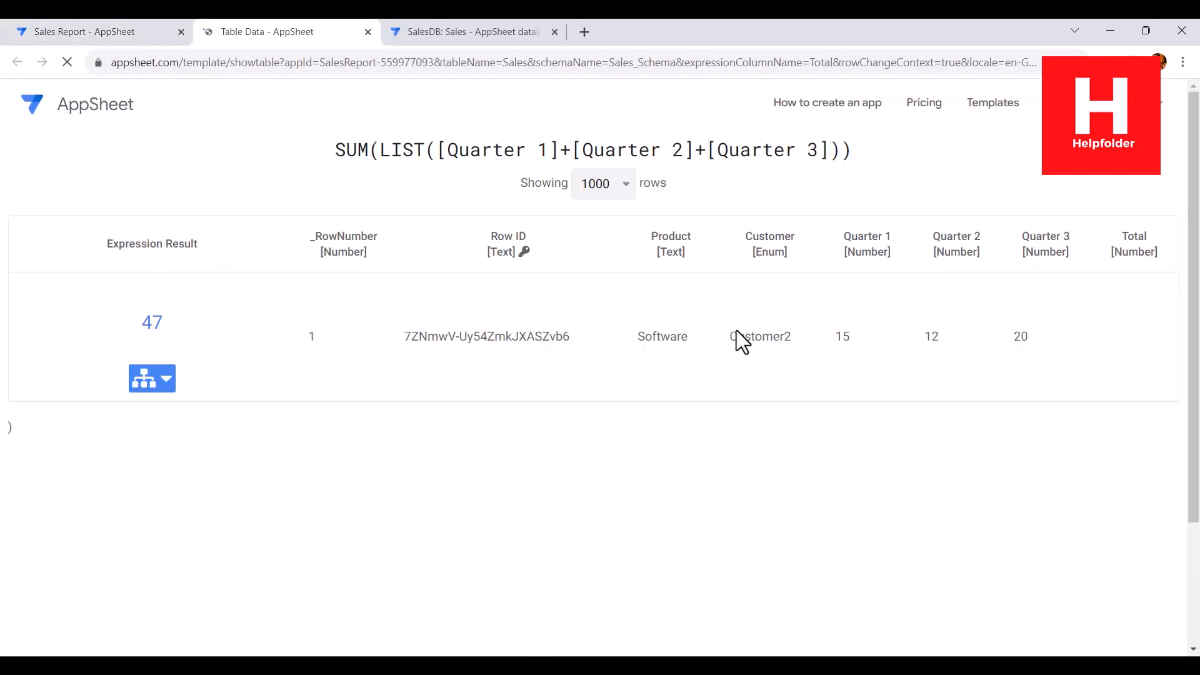
left_click_drag(140, 323, 192, 325)
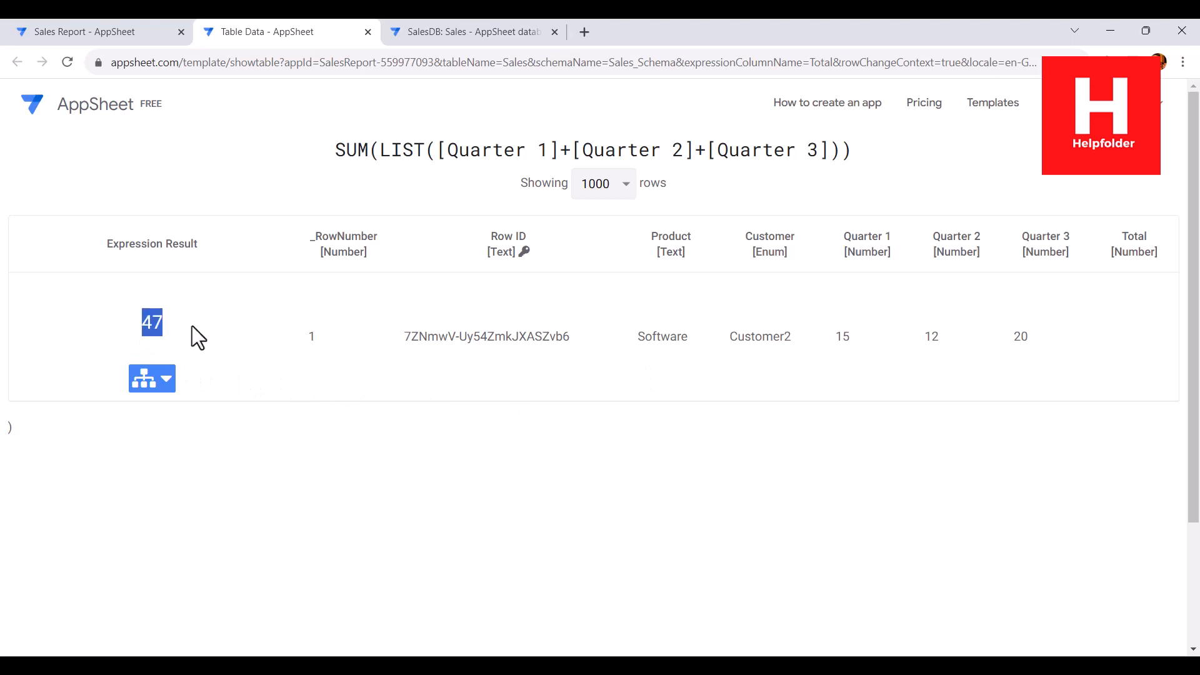
left_click(193, 325)
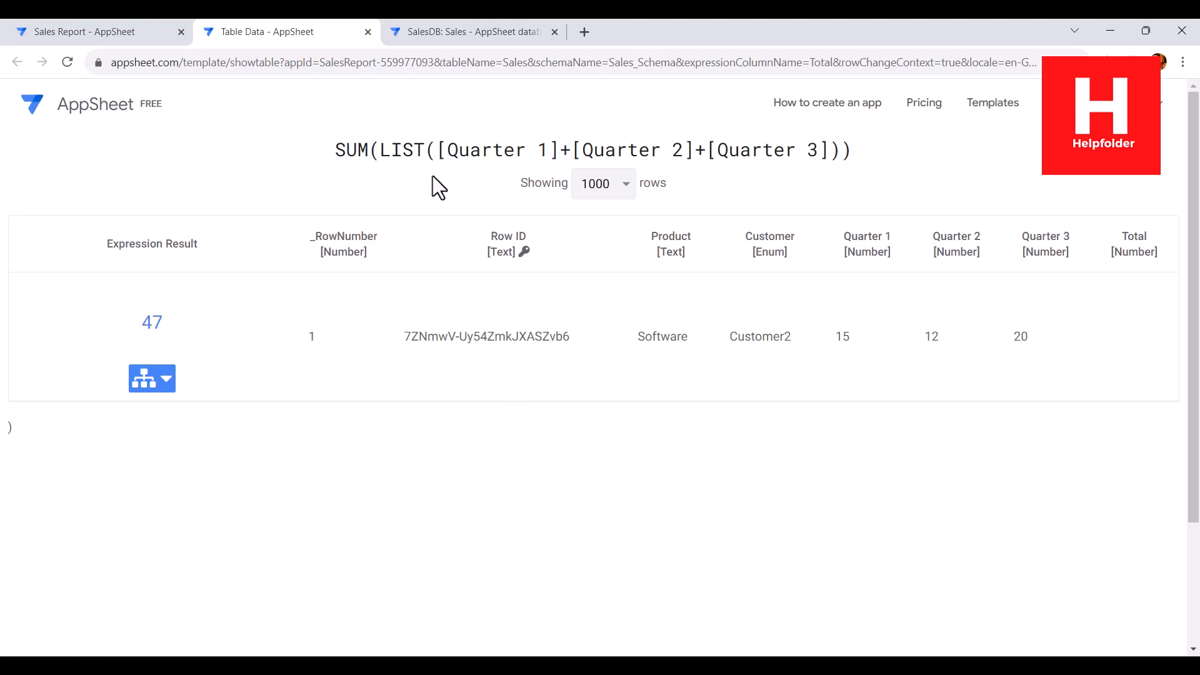
left_click(368, 32)
Step: Check the Sales table in the SalesDB database, then return to the app editor and save the Total formula
left_click(319, 34)
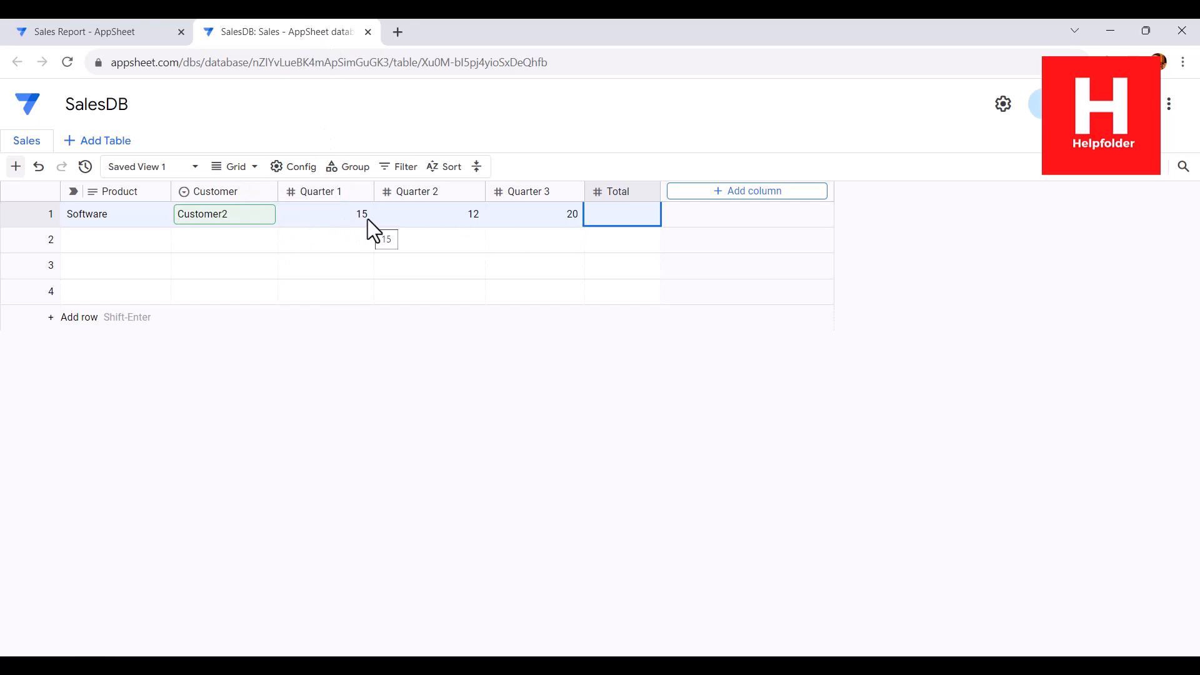
left_click(80, 31)
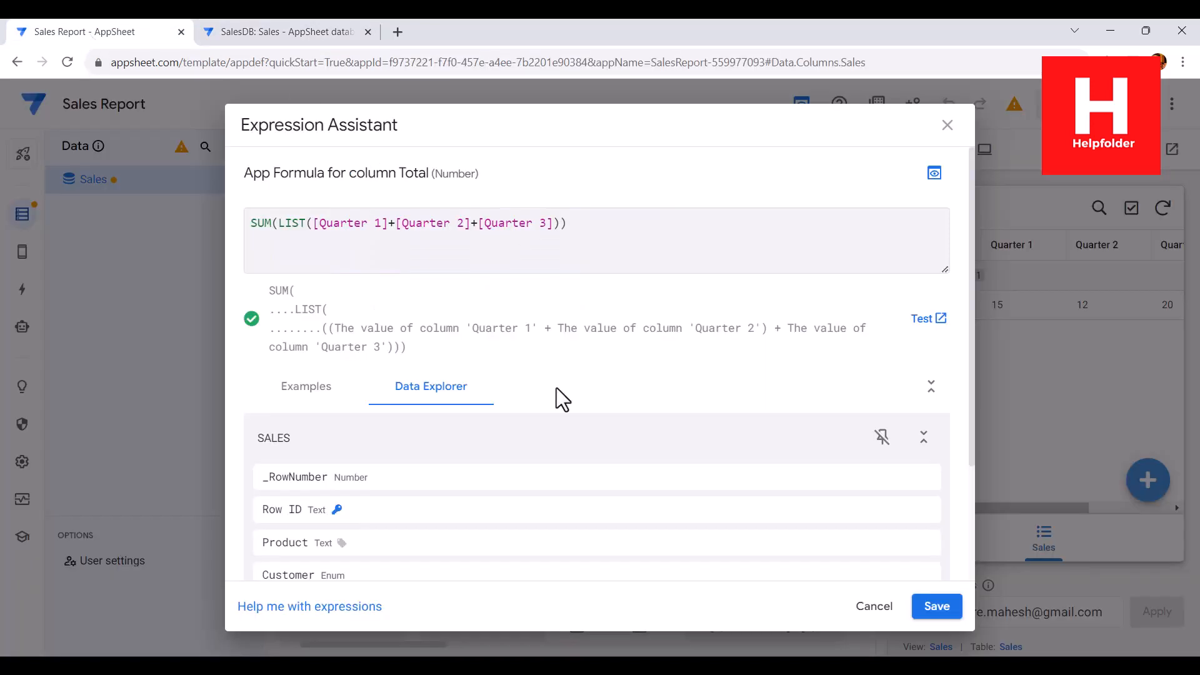
left_click(935, 604)
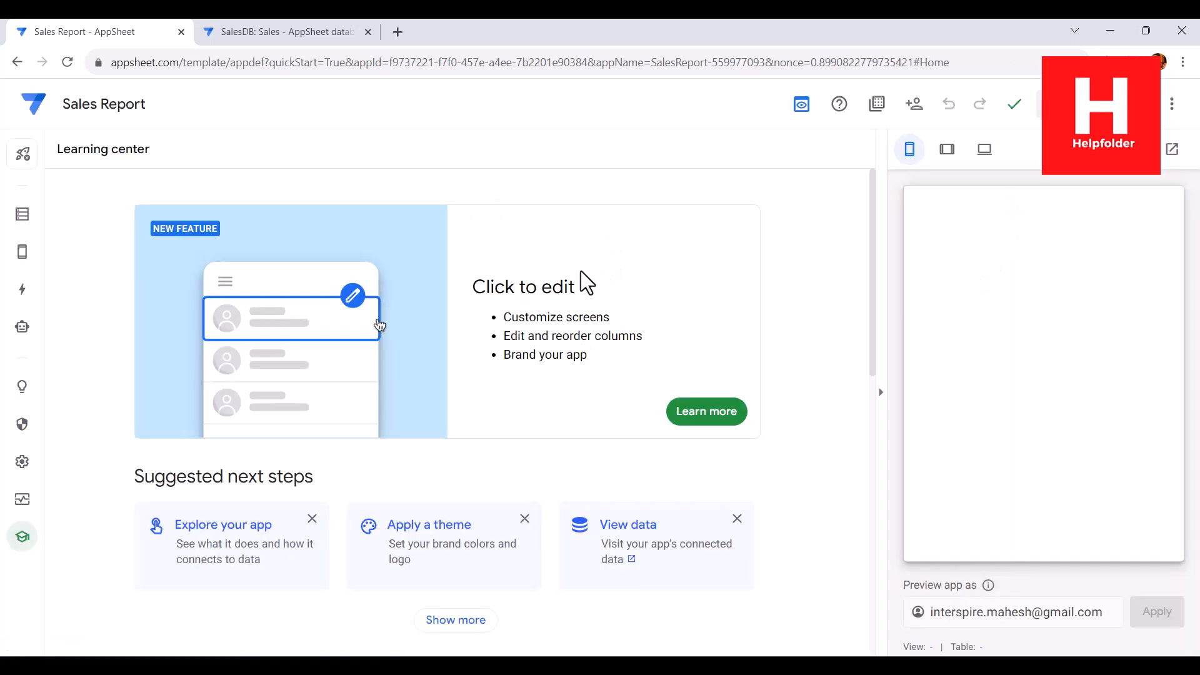
Step: Open the app's desktop preview, review the Software record's details, and close the preview
left_click(991, 152)
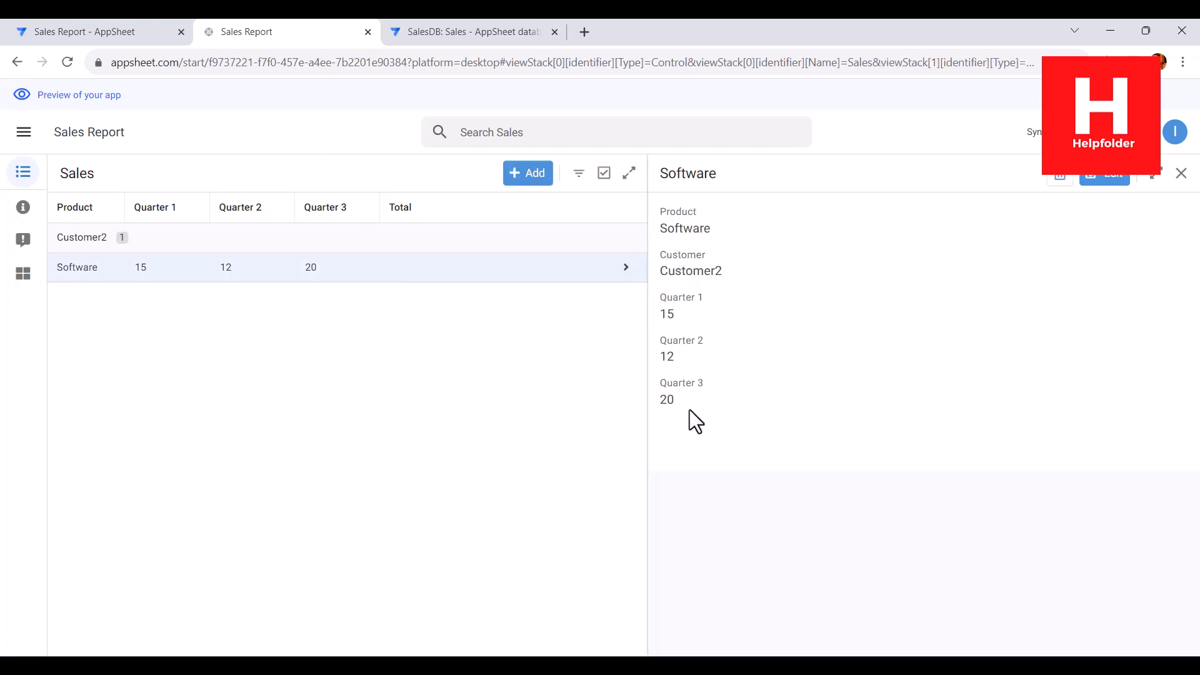
left_click_drag(162, 290, 335, 279)
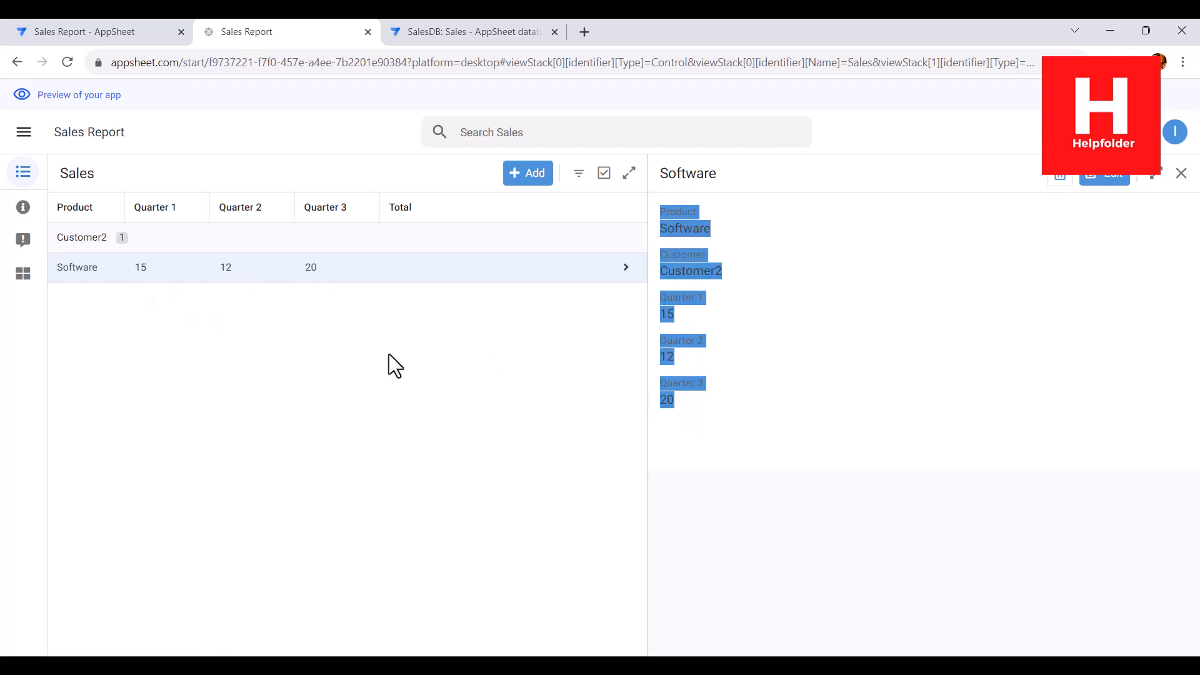
left_click(723, 376)
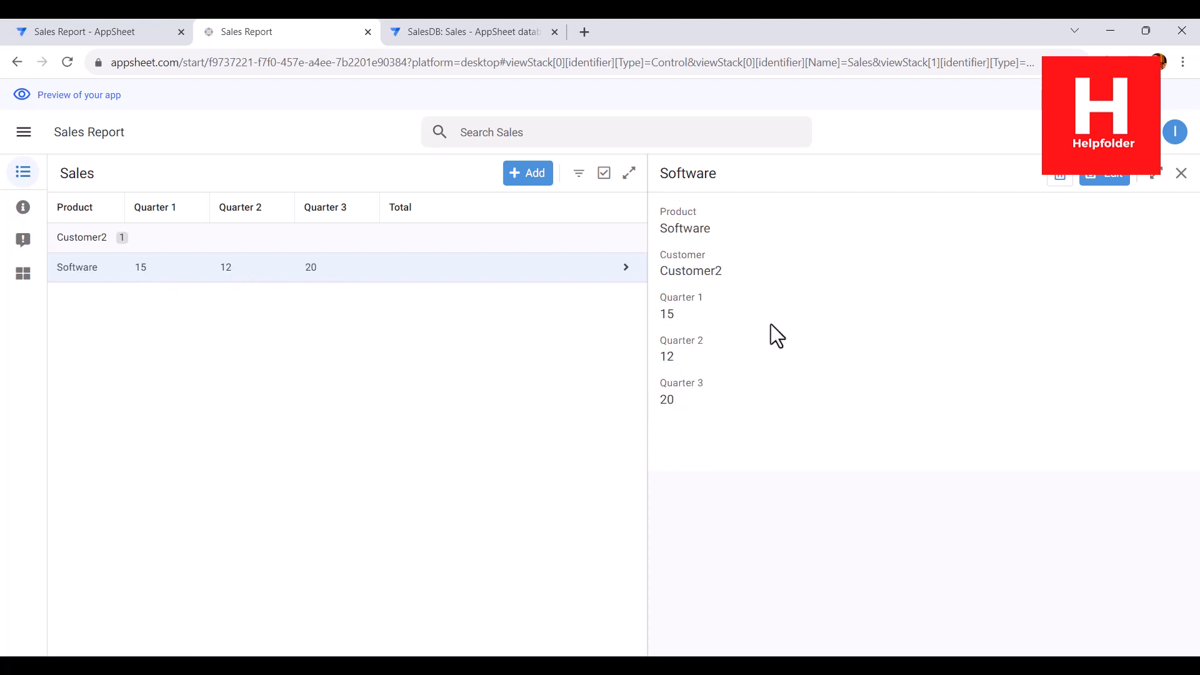
left_click(368, 32)
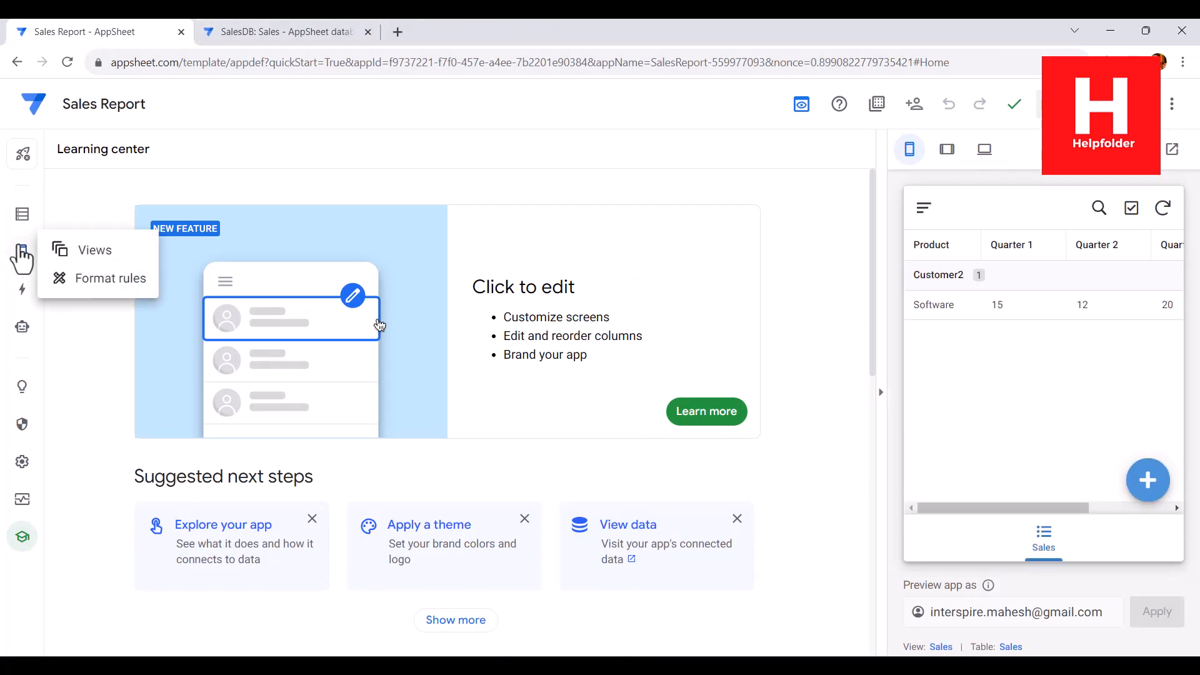
Step: Open the Sales table's column settings and turn off the Editable option for the Total column
left_click(7, 218)
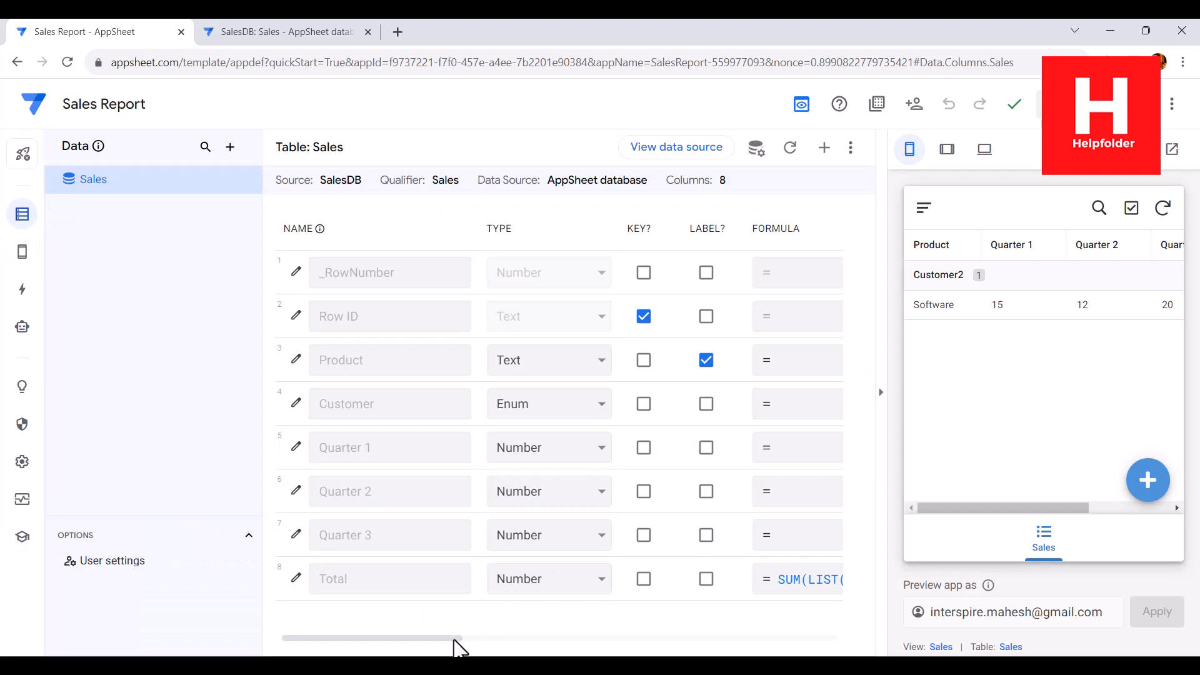
left_click_drag(456, 639, 589, 633)
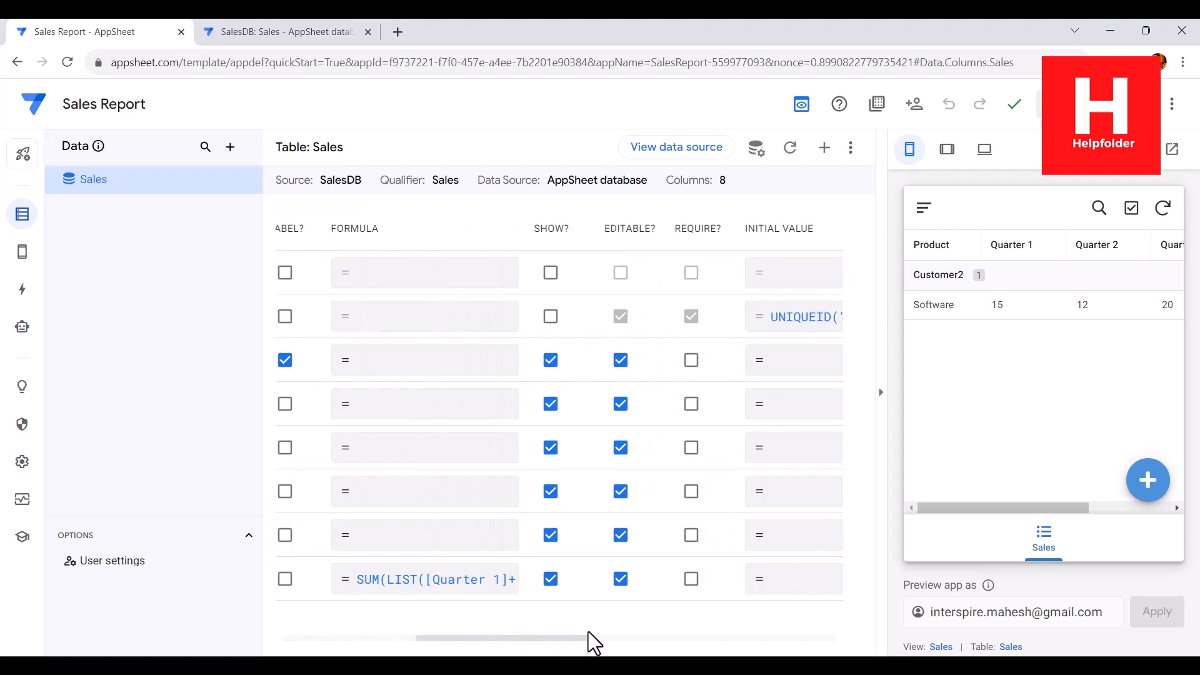
left_click(620, 579)
Step: Clear the [Total] display name expression of the Total column and save the app
left_click_drag(610, 645, 718, 643)
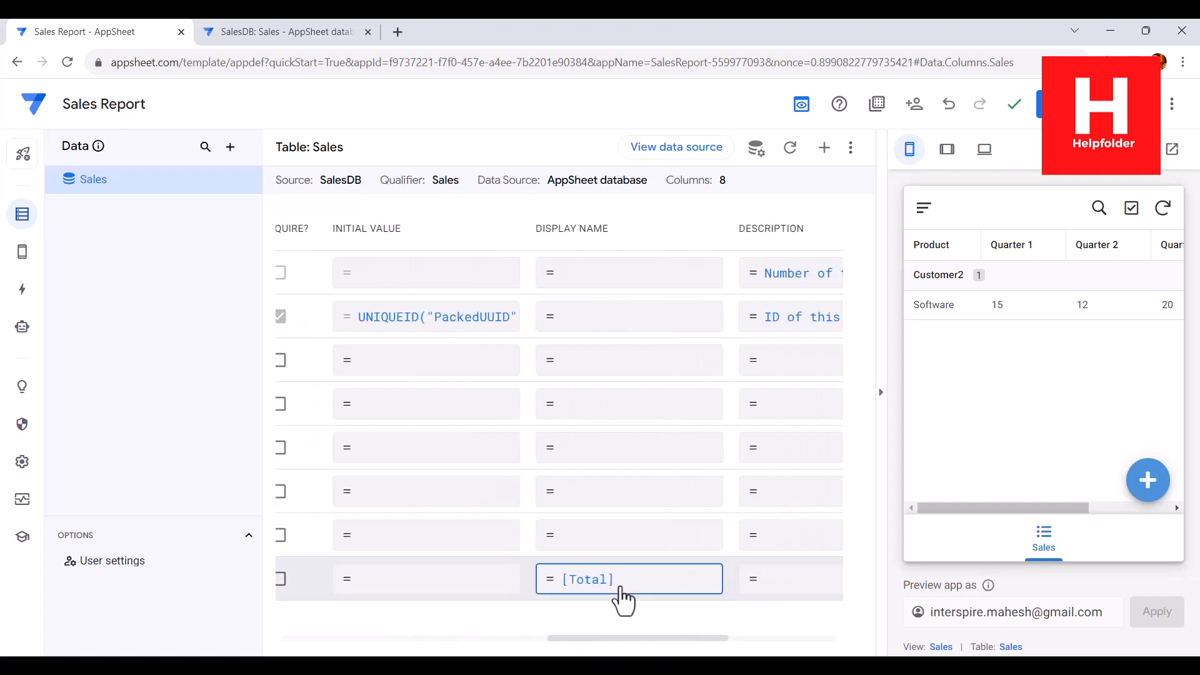
left_click(616, 579)
left_click_drag(341, 223, 214, 217)
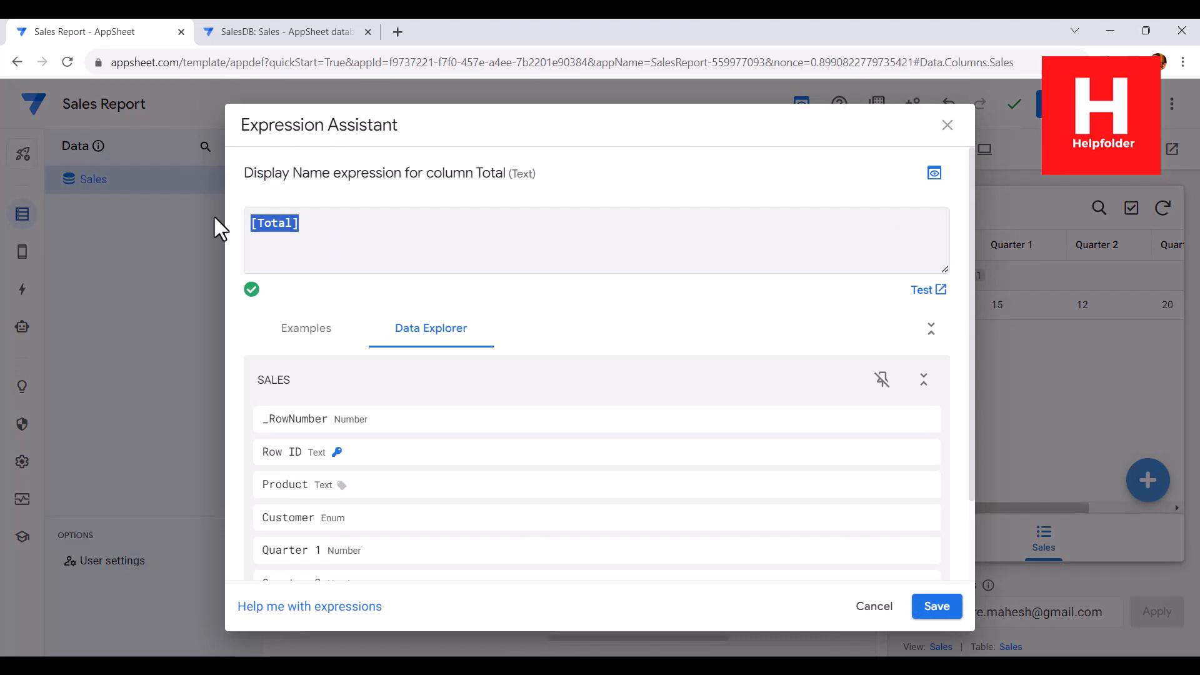
key("BackSpace")
left_click(935, 606)
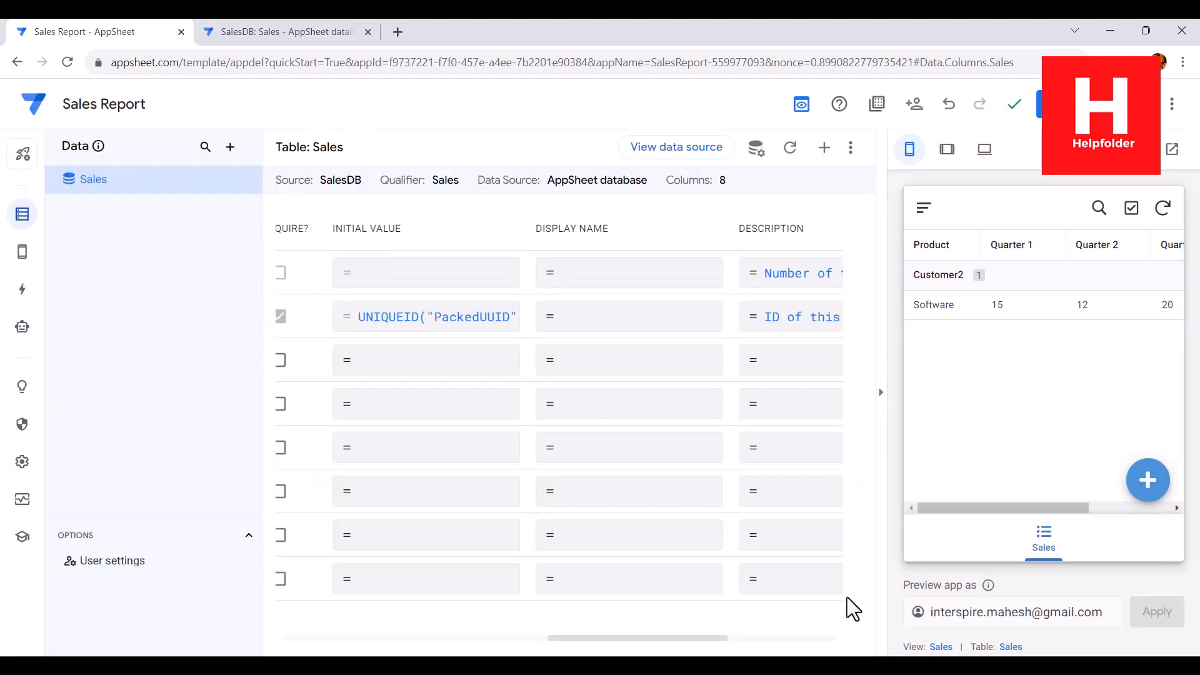
left_click_drag(675, 638, 305, 610)
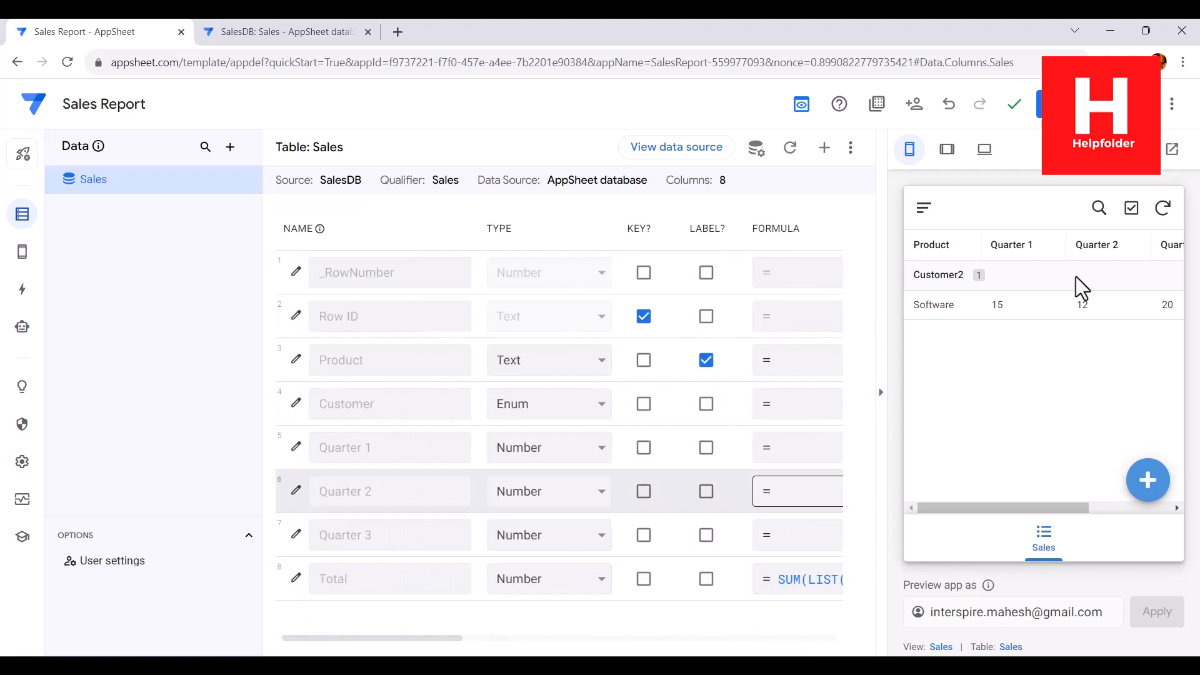
left_click(1062, 105)
Step: Check the SalesDB table, open the app's desktop preview, and open the Software record for editing to inspect its Total
left_click(279, 30)
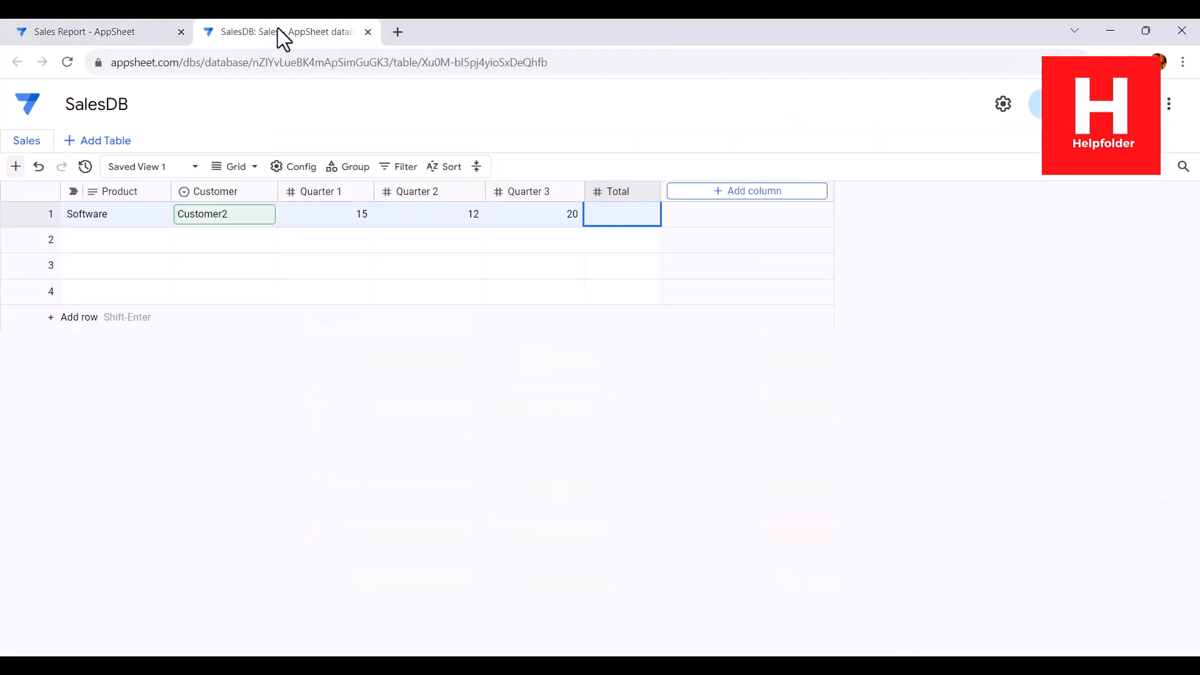
left_click(127, 28)
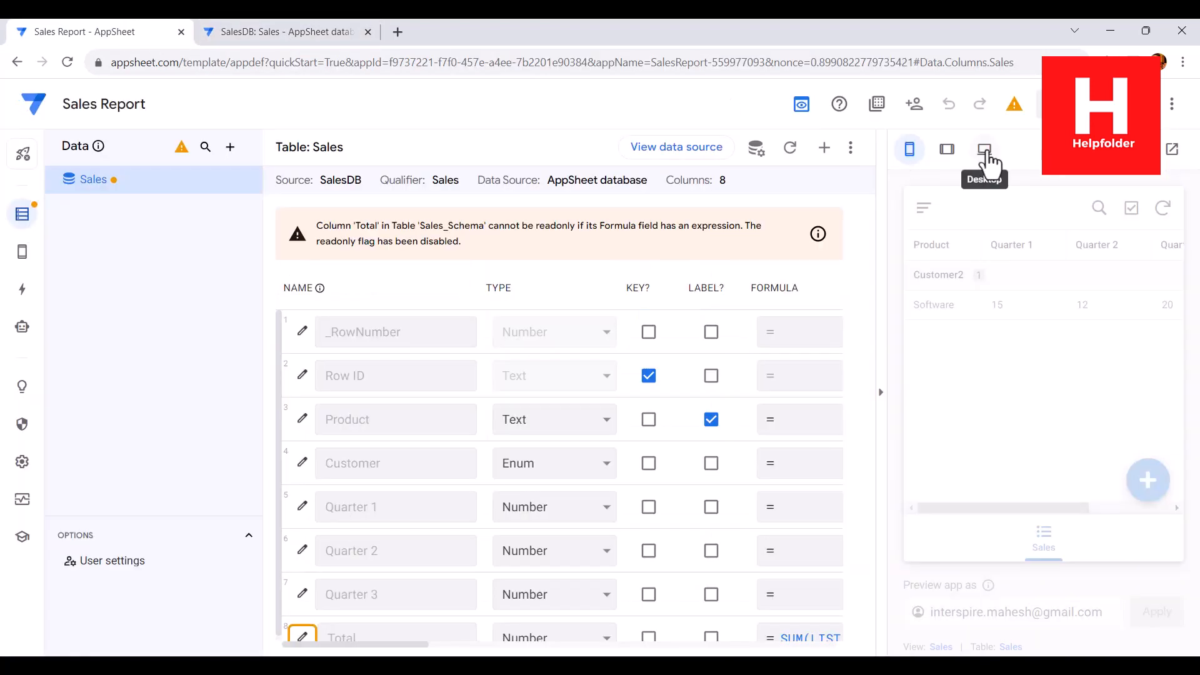
left_click(984, 151)
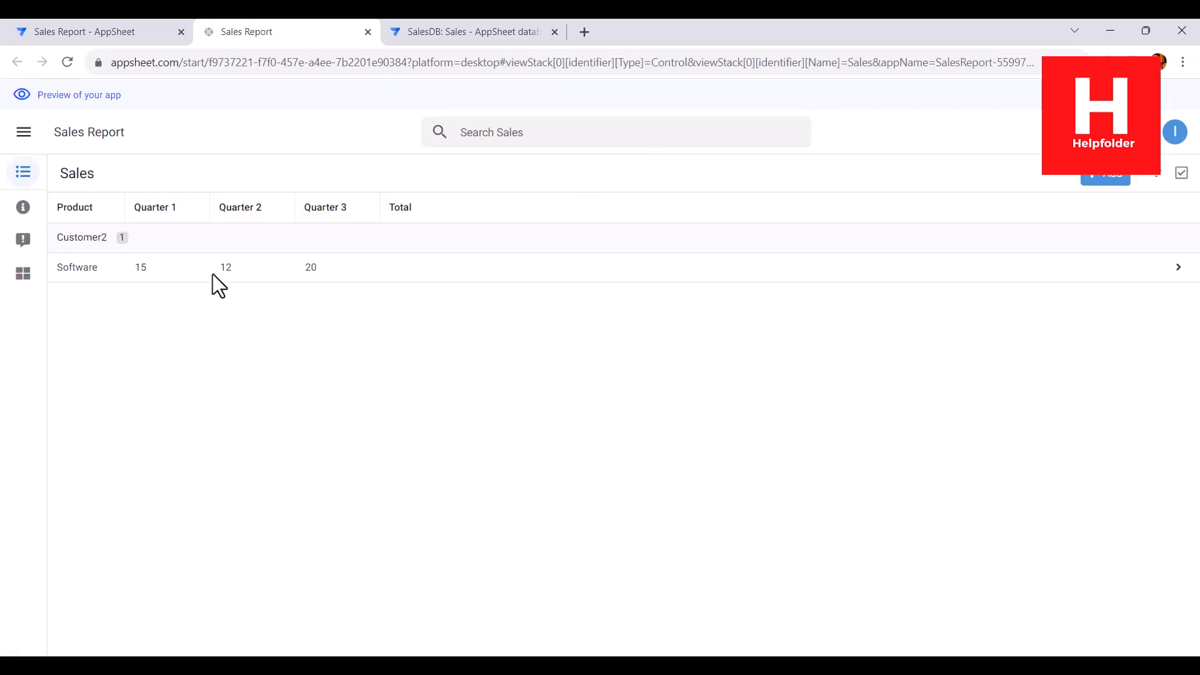
left_click(163, 270)
left_click_drag(667, 228, 767, 382)
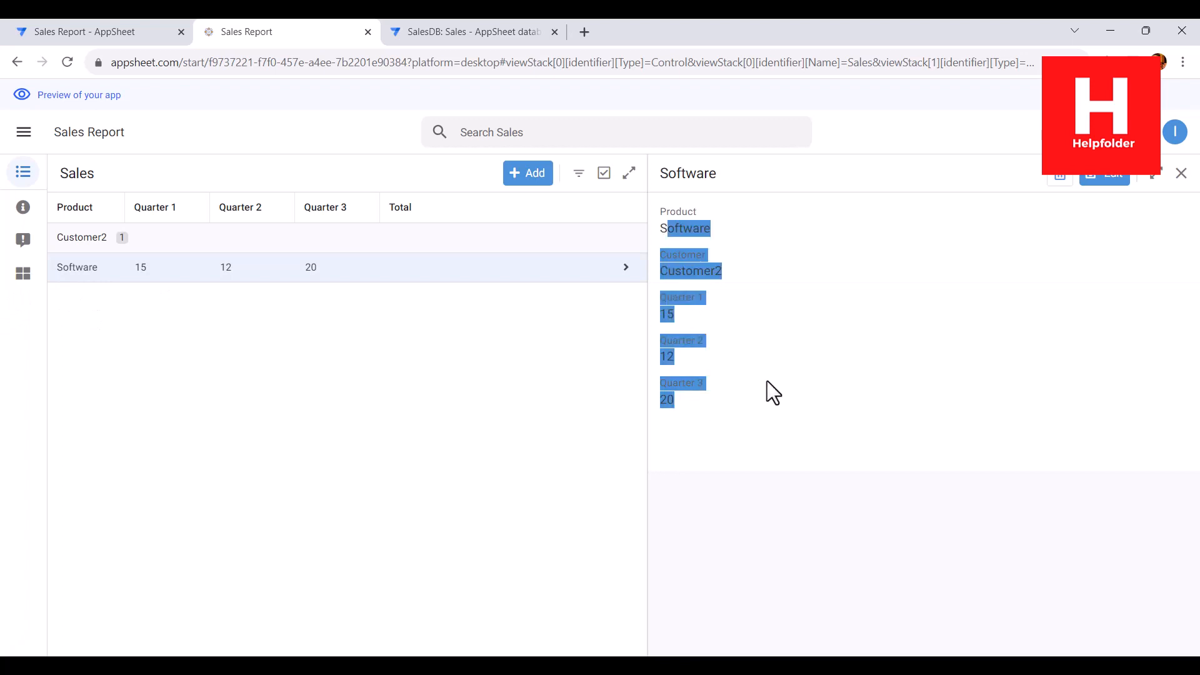
left_click(1104, 181)
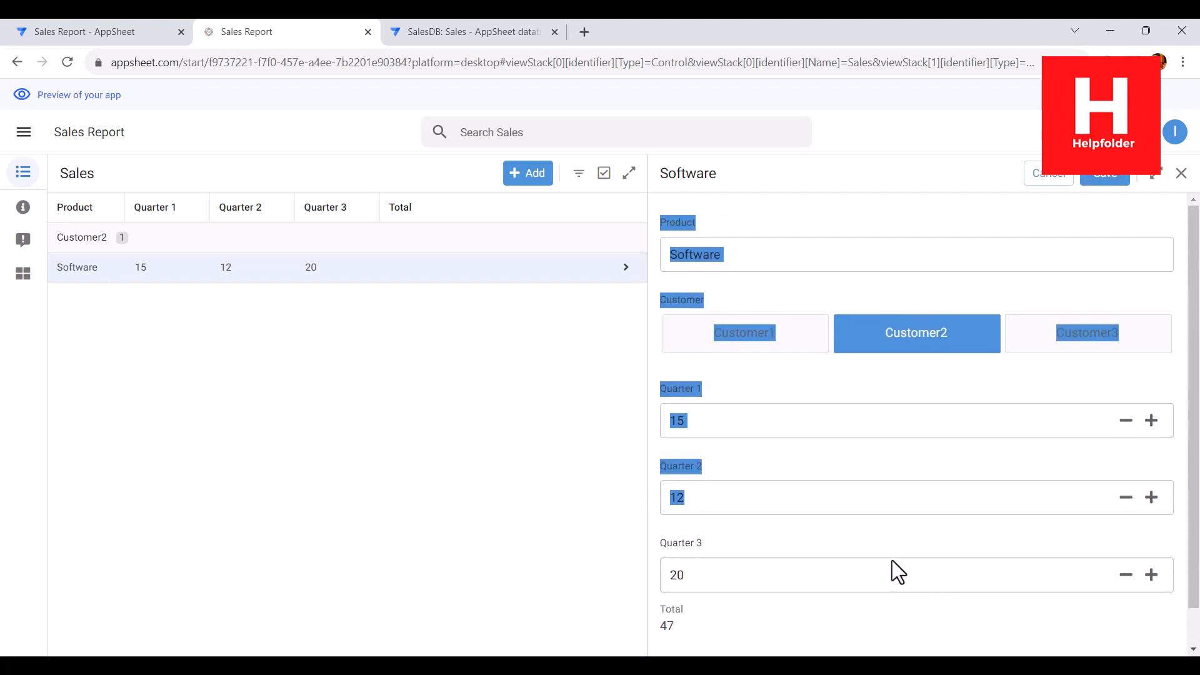
left_click(659, 618)
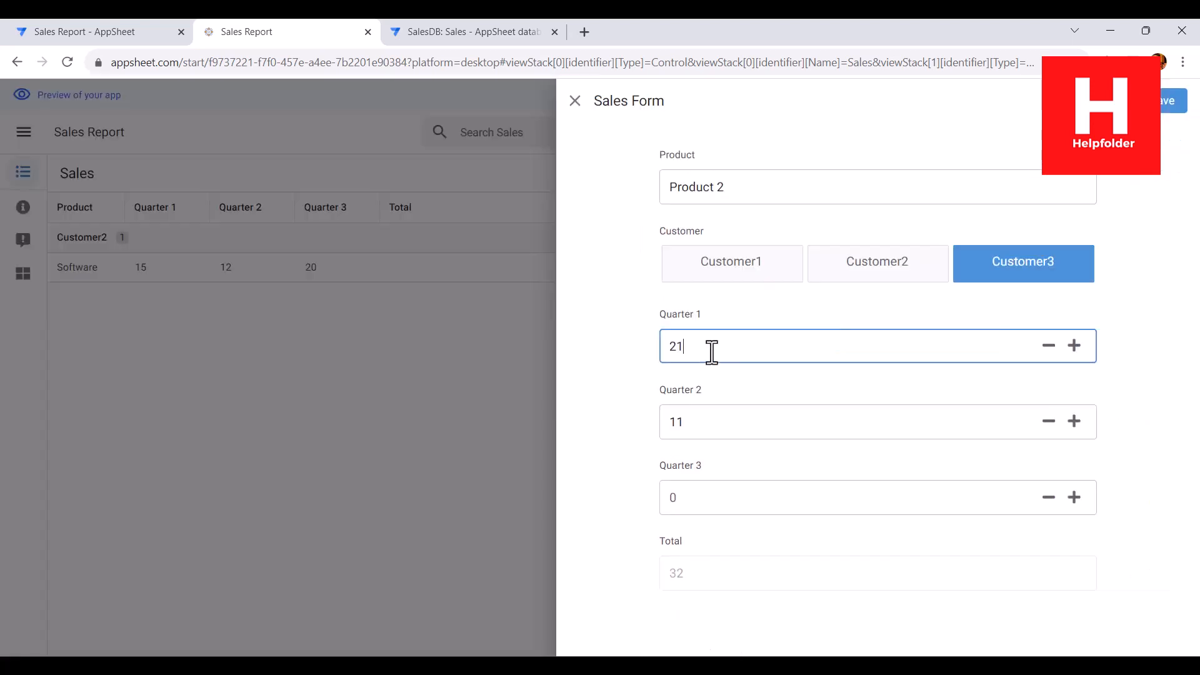
Step: Add a sales record for Product 2 and Customer3 with Quarter 1 as 21, Quarter 2 as 11 and Quarter 3 as 10, and save it
type("1")
left_click_drag(703, 350, 639, 338)
left_click(702, 494)
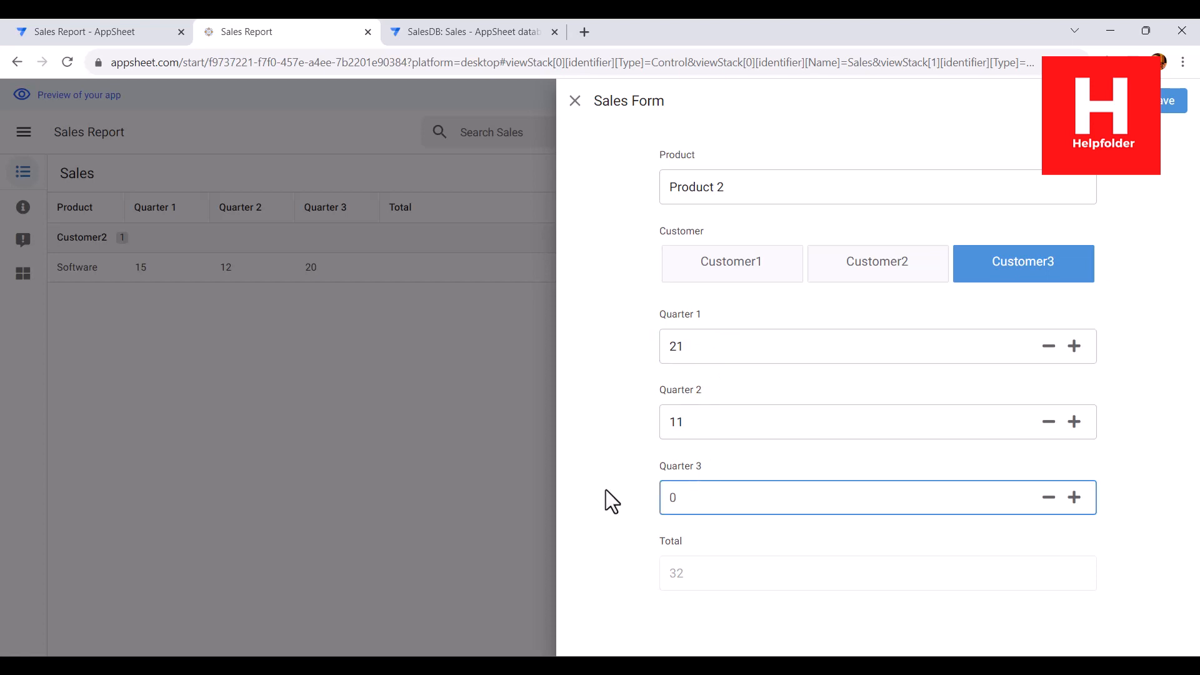
type("10")
left_click(1174, 102)
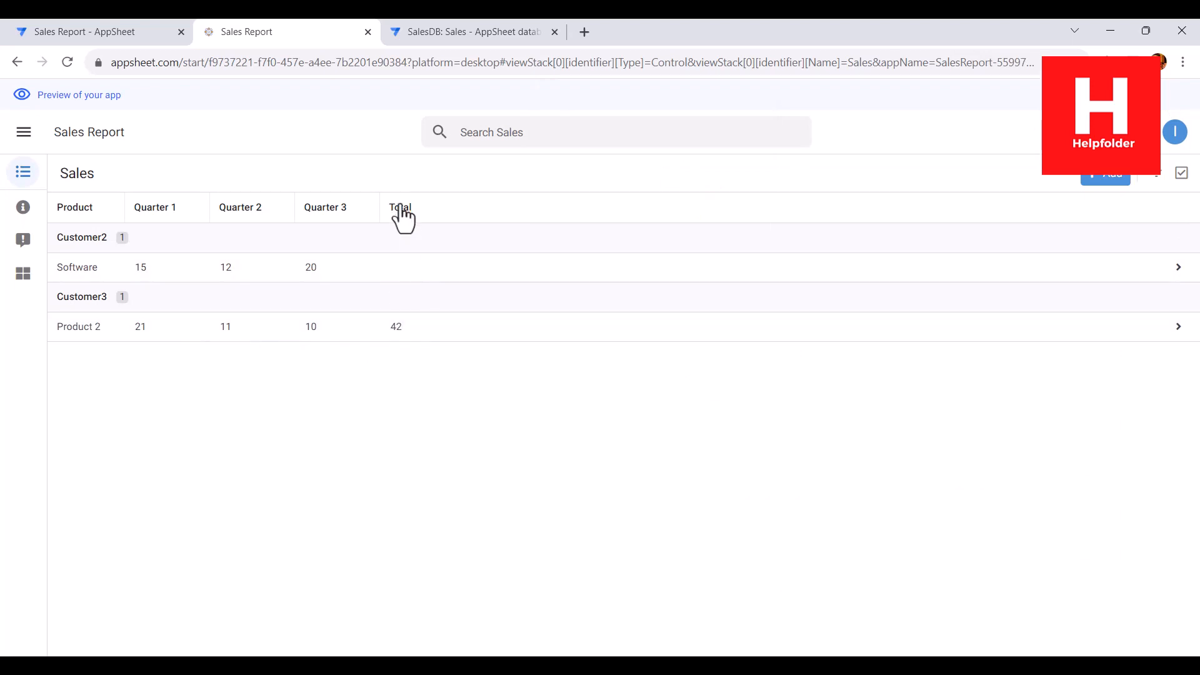
Step: Delete the Customer2 sales record for Software from the Sales view and confirm the deletion
left_click(524, 282)
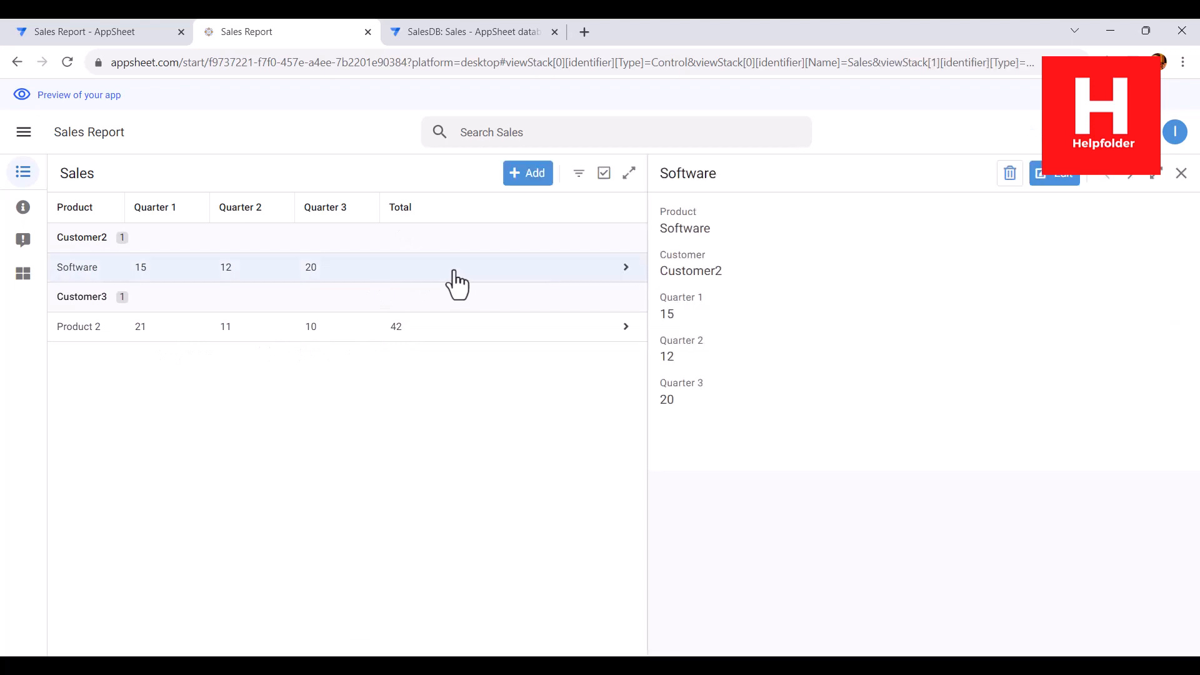
left_click(1010, 175)
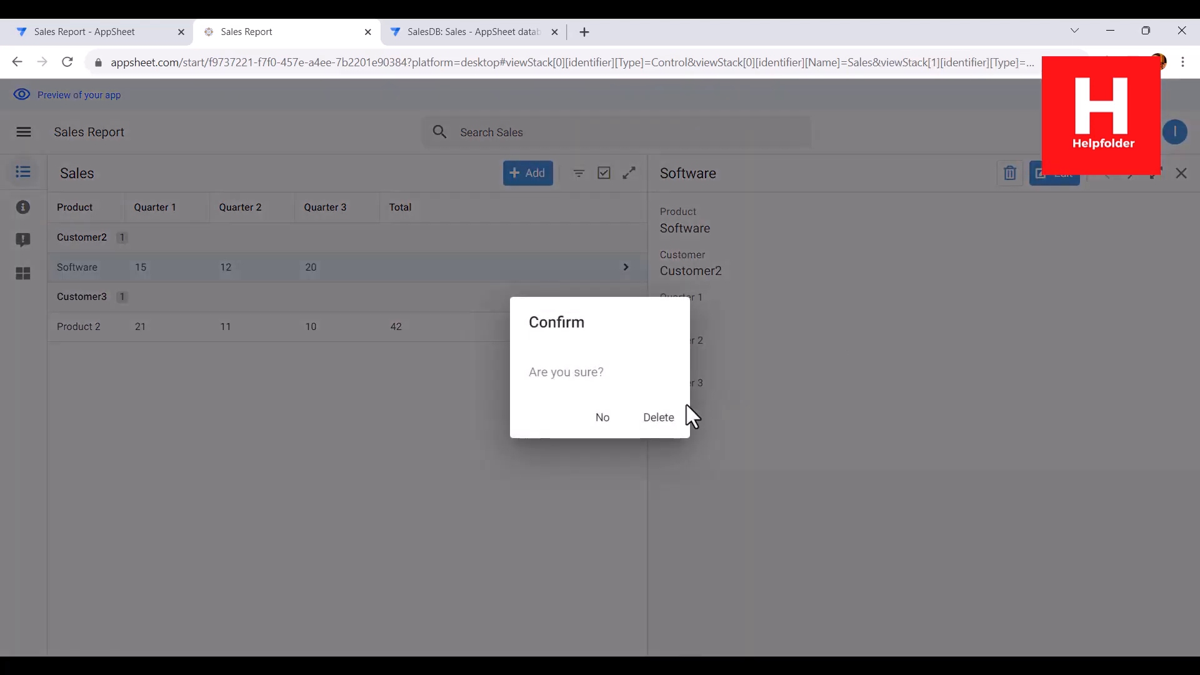
left_click(661, 413)
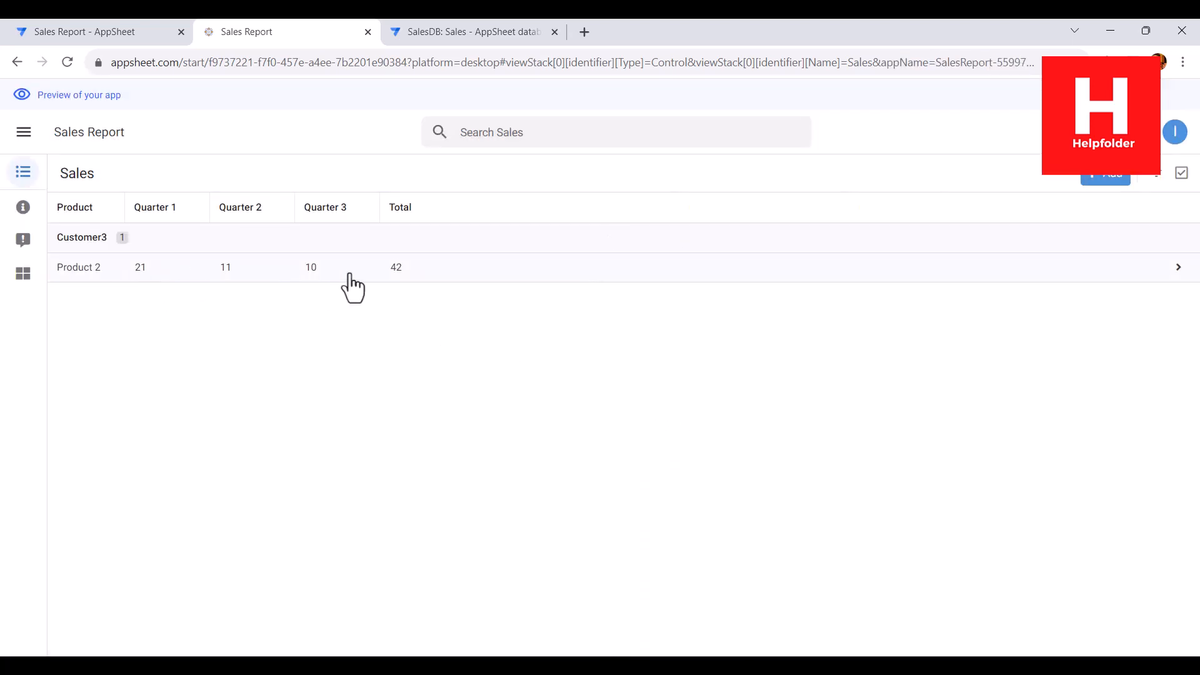
Step: Add a sales record for Software and Customer1 with Quarter 1 as 10, Quarter 2 as 4 and Quarter 3 as 6, and save it
left_click(1103, 178)
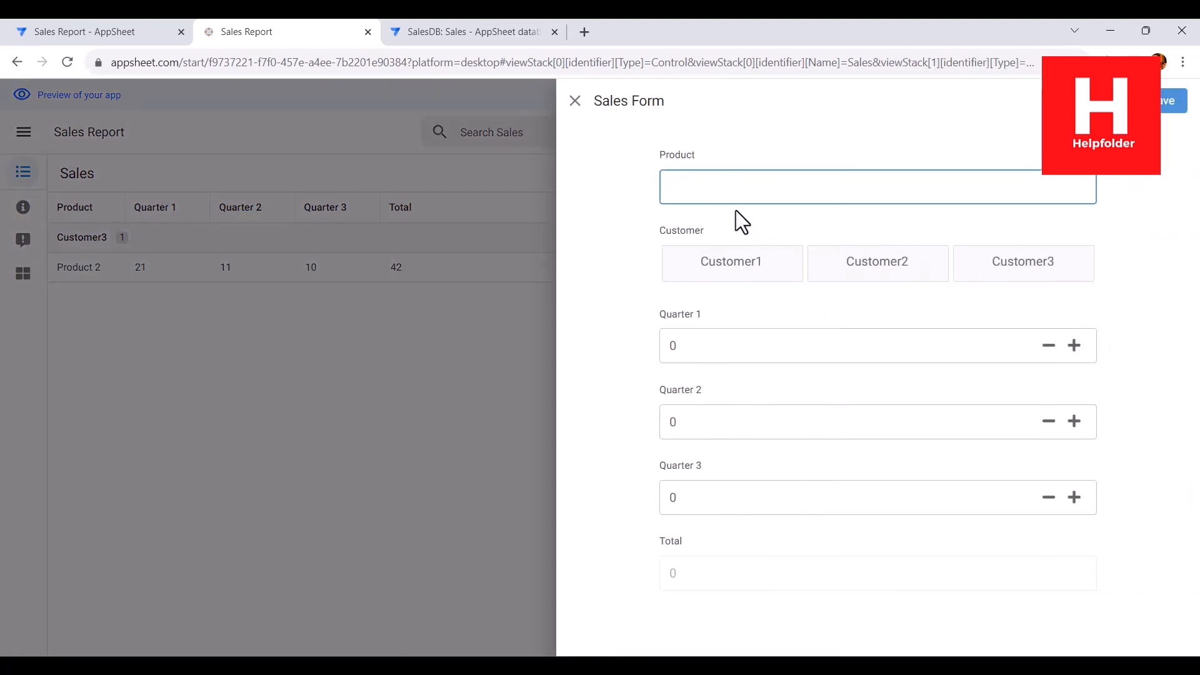
type("Softwa")
left_click(748, 273)
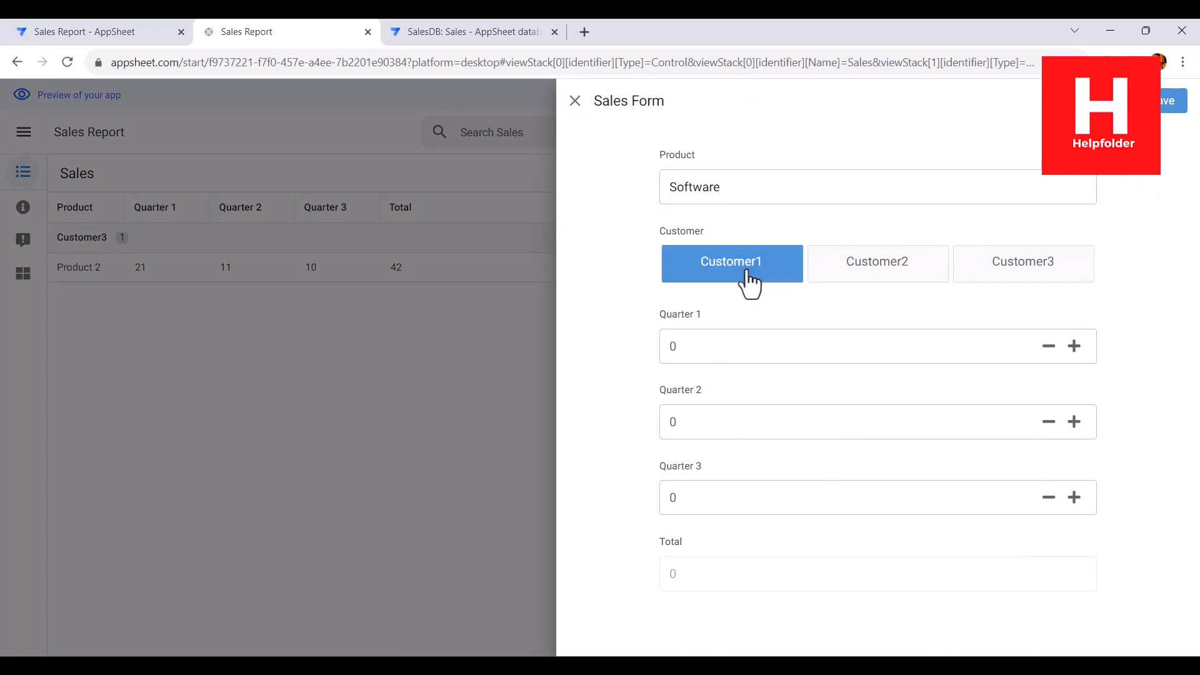
left_click(707, 359)
type("10")
left_click(699, 410)
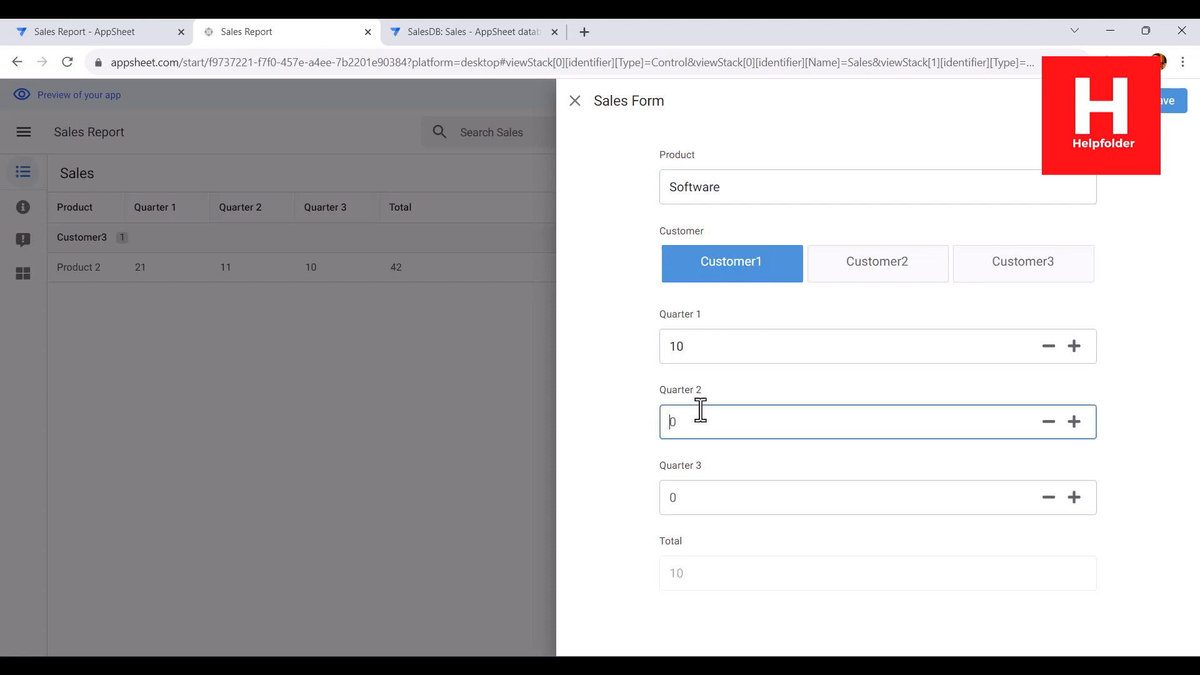
type("4")
left_click(700, 500)
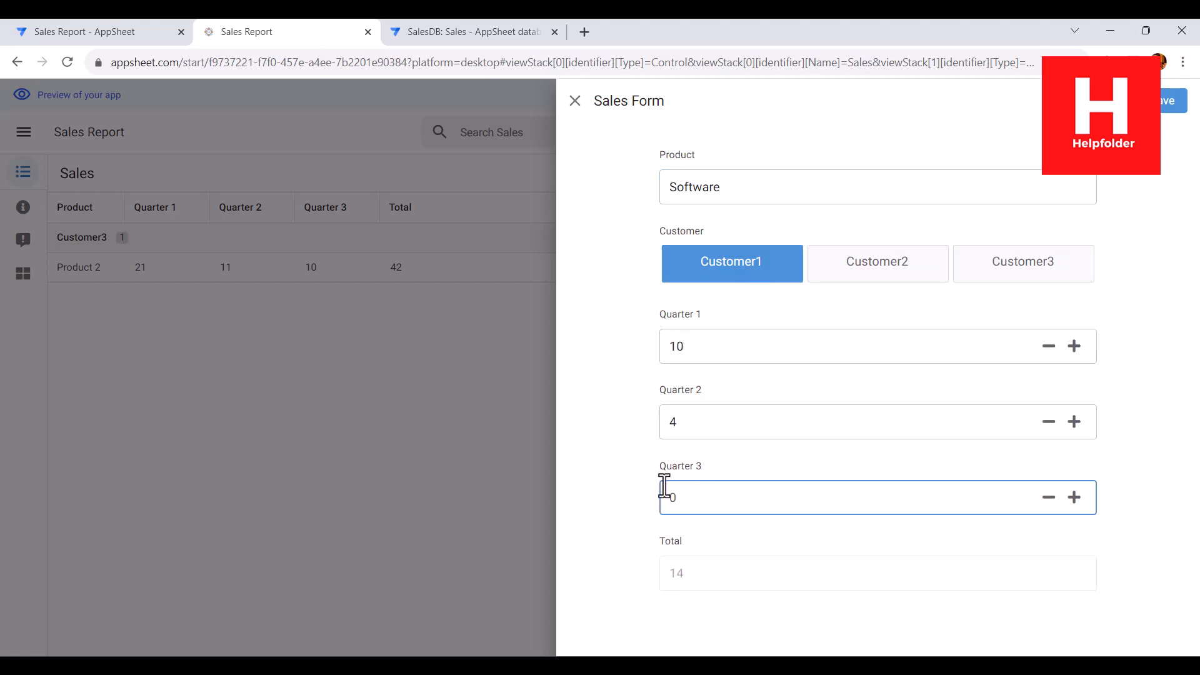
type("6")
left_click(630, 541)
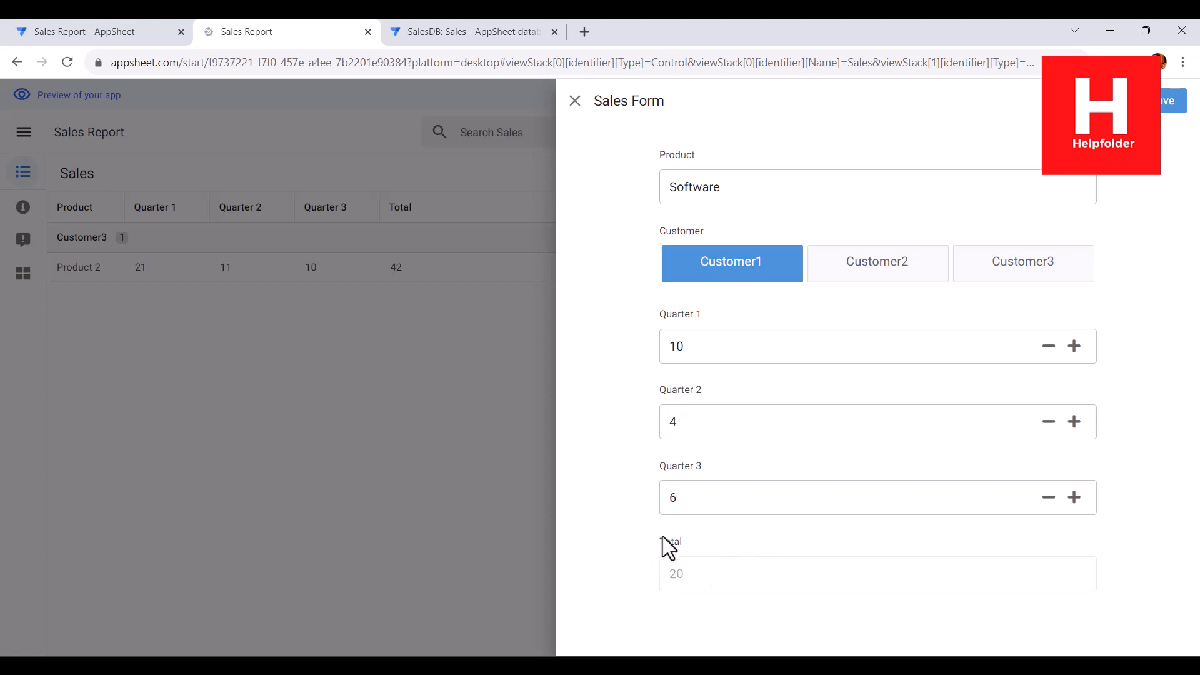
left_click(1169, 102)
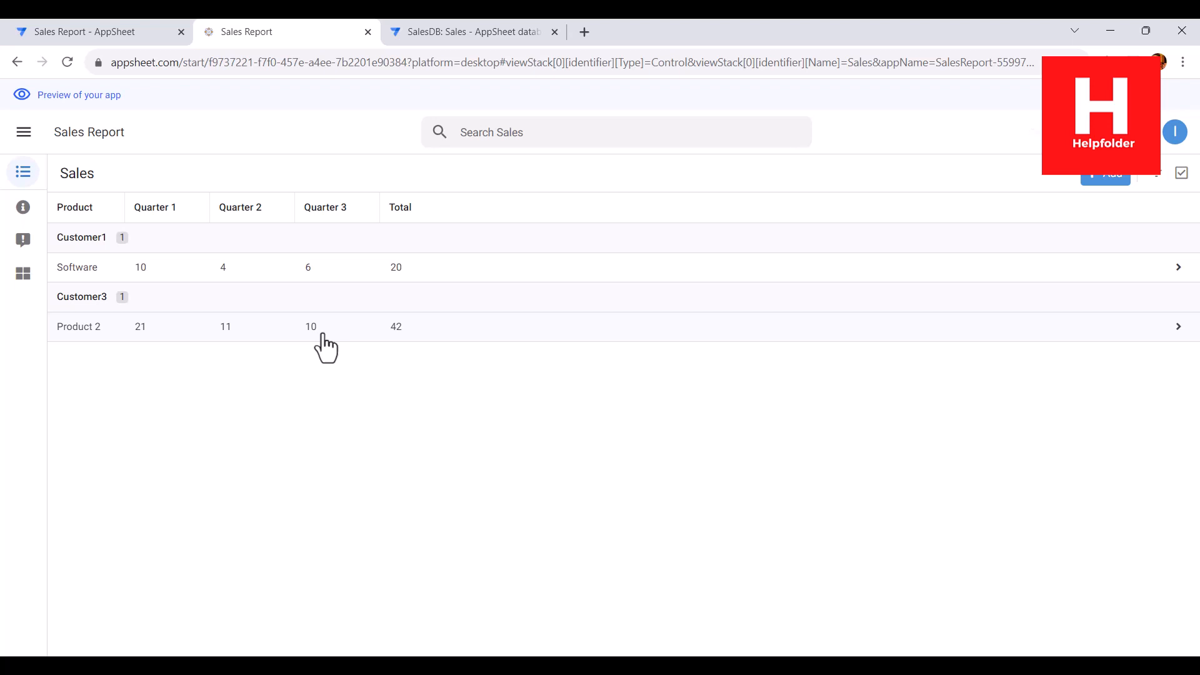
Step: Check the Total values of the new records in the SalesDB table and return to the app preview
left_click(436, 32)
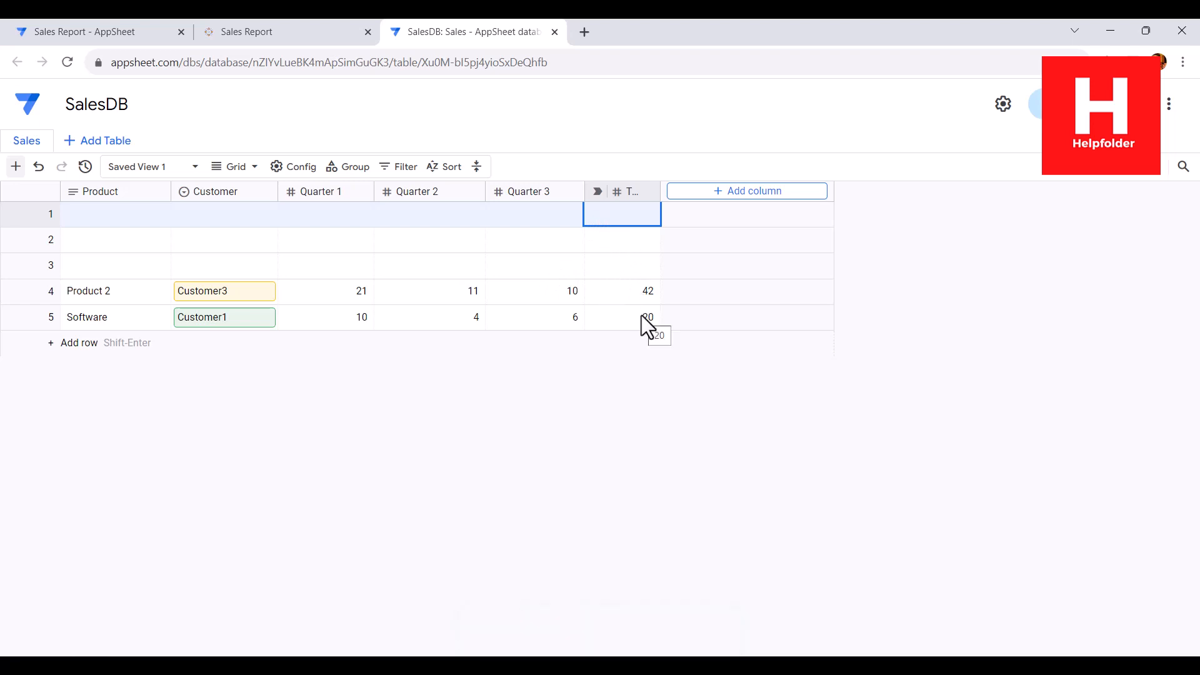
left_click(320, 38)
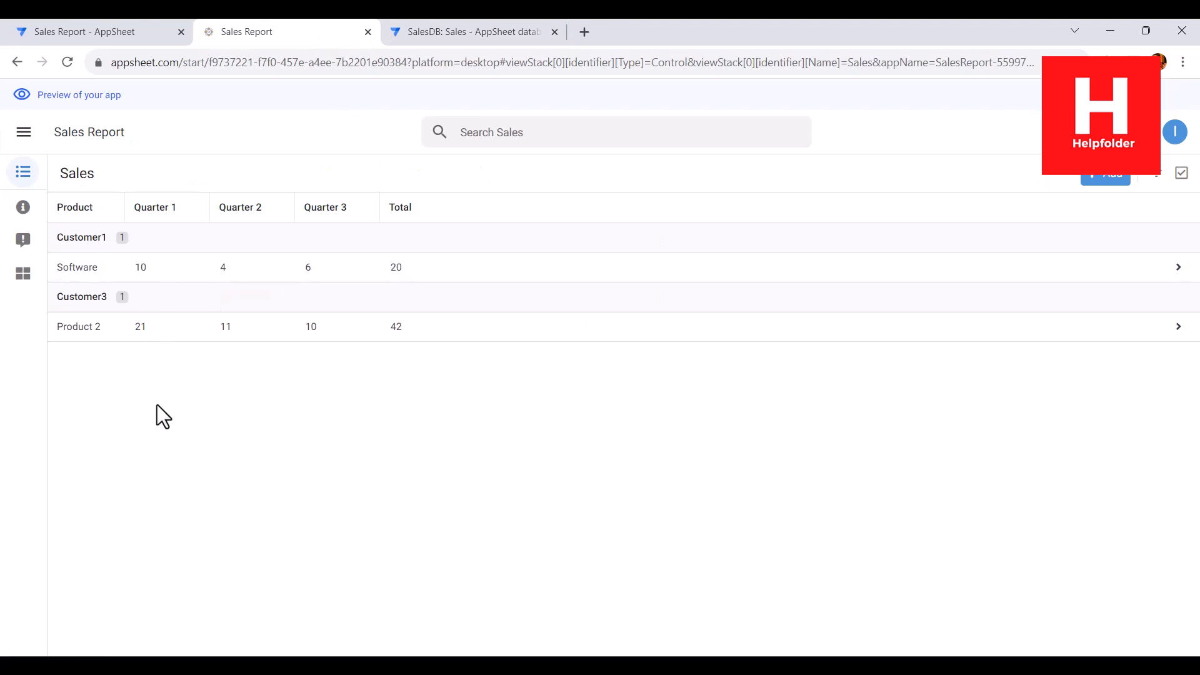